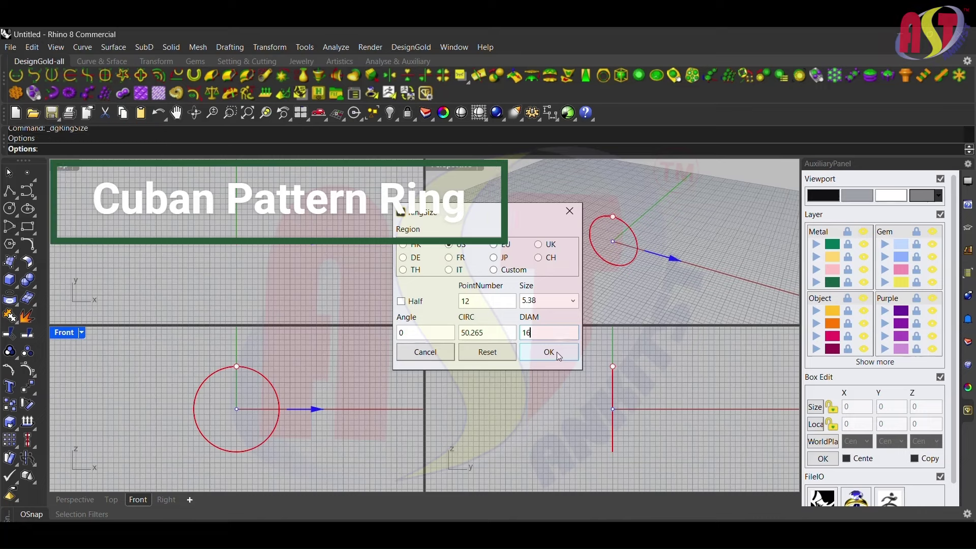
Confirm the finger circle and offset a second circle 2 mm outside it
click(559, 356)
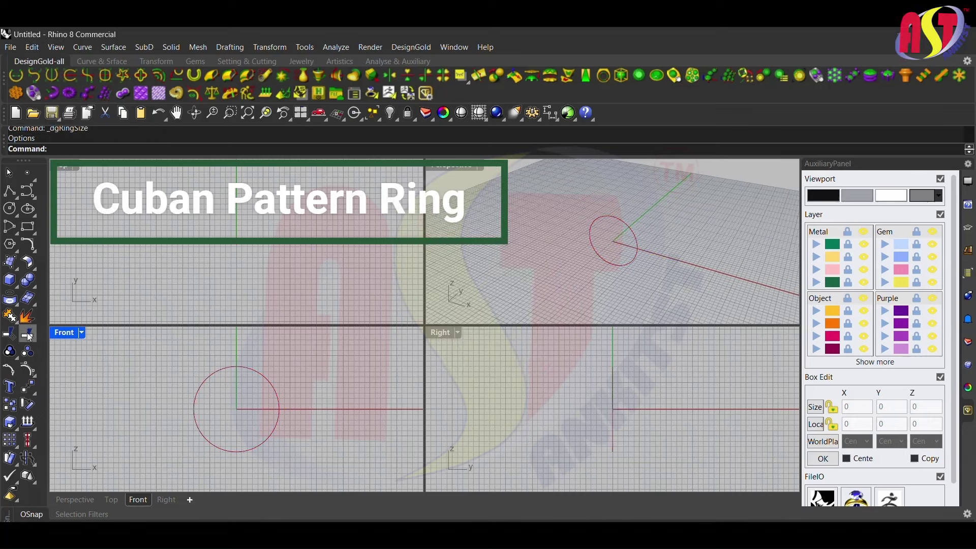
text(offset)
key(Return)
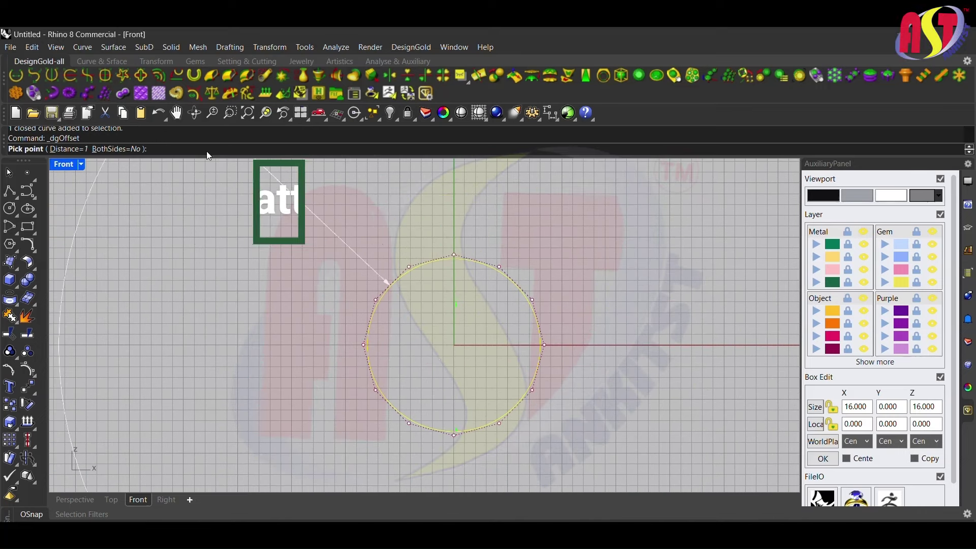
click(565, 288)
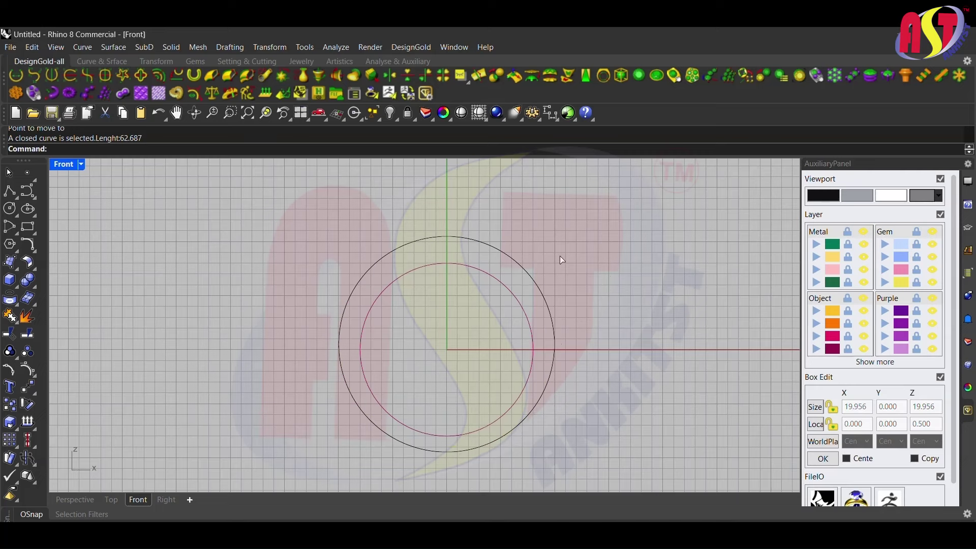
Hide the grid, then select both circles and hide them
key(F7)
drag(561, 260, 475, 337)
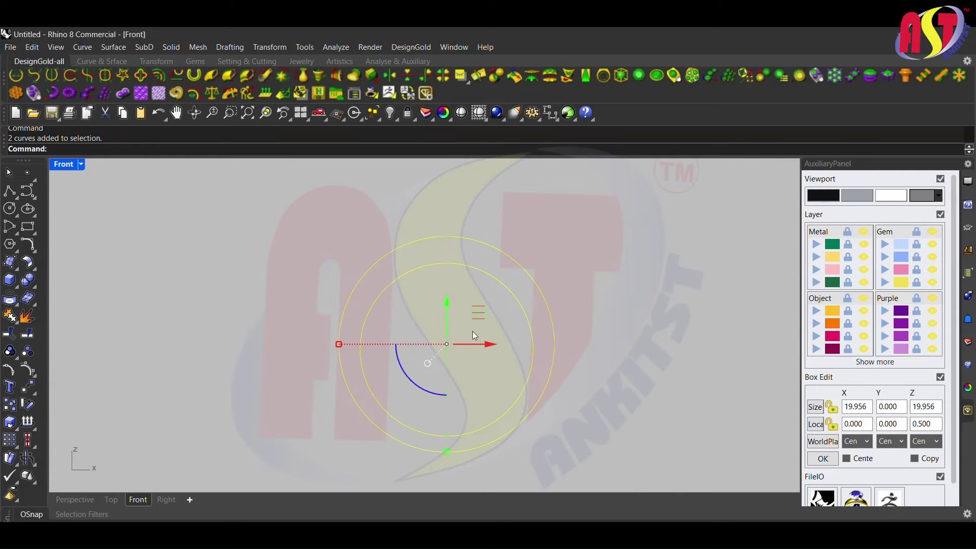
key(ctrl+h)
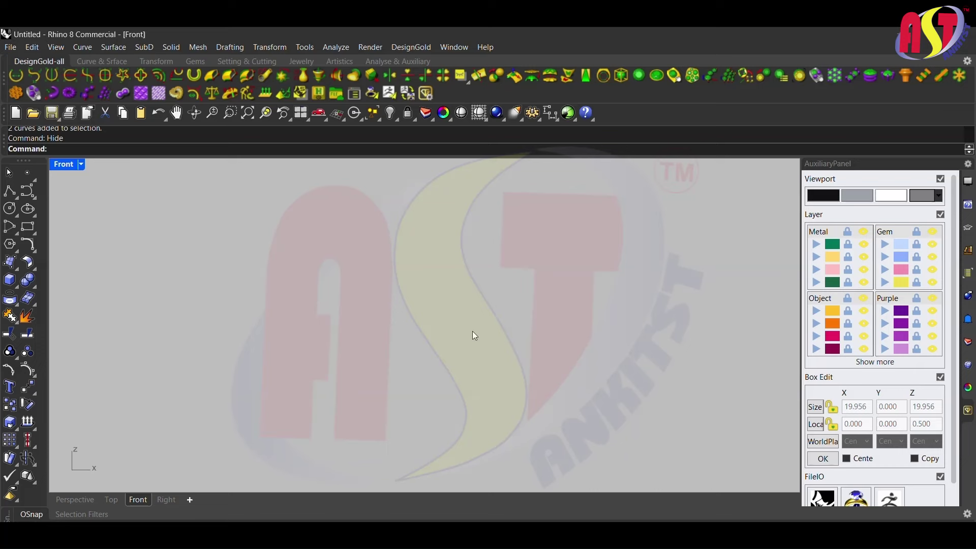
Restore the hidden circles and create a 4 mm round gem from the Gem Studio size table
key(ctrl+z)
click(639, 76)
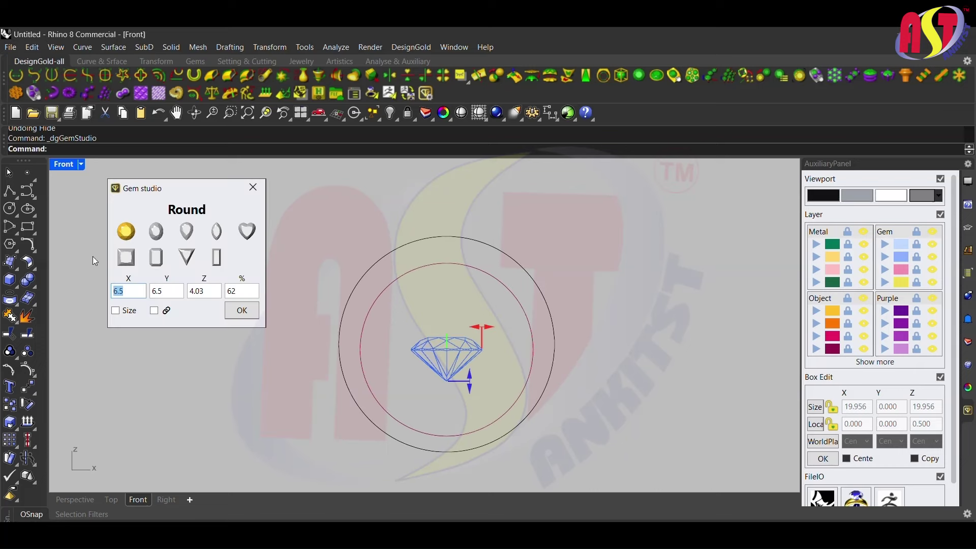
click(115, 310)
scroll(173, 407, down, 10)
scroll(173, 417, down, 3)
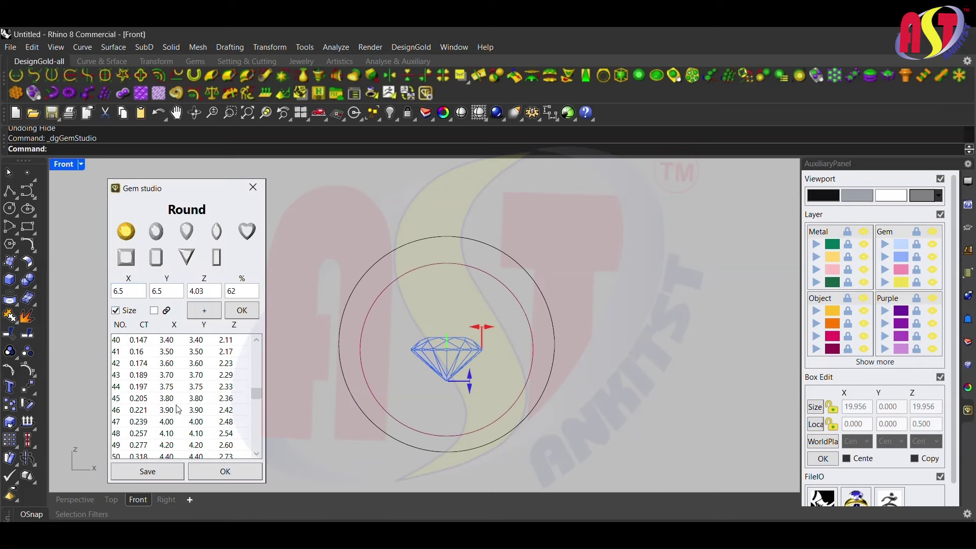
click(174, 427)
key(Return)
Move the round gem up to sit on top of the outer circle at Z 9.980
drag(454, 331, 458, 234)
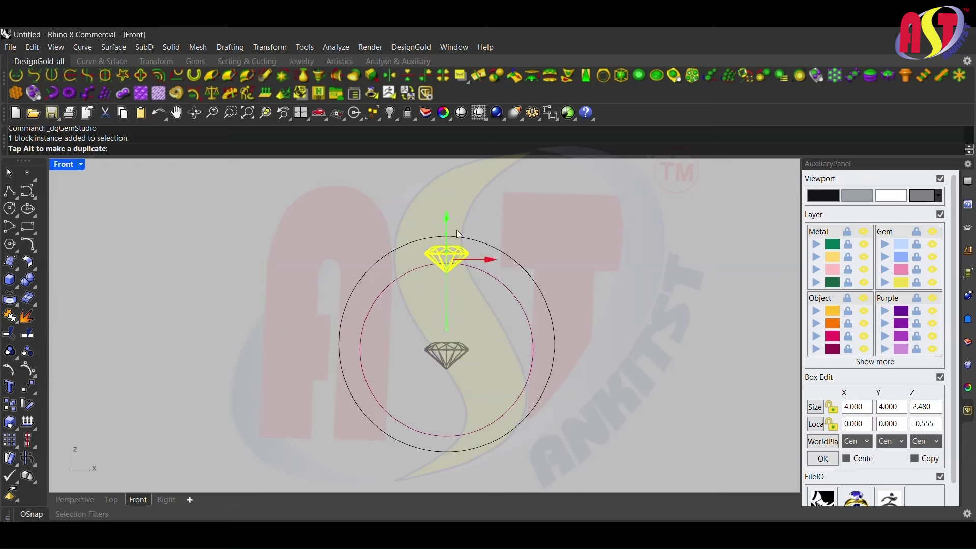
drag(470, 186, 470, 186)
right_drag(445, 170, 484, 204)
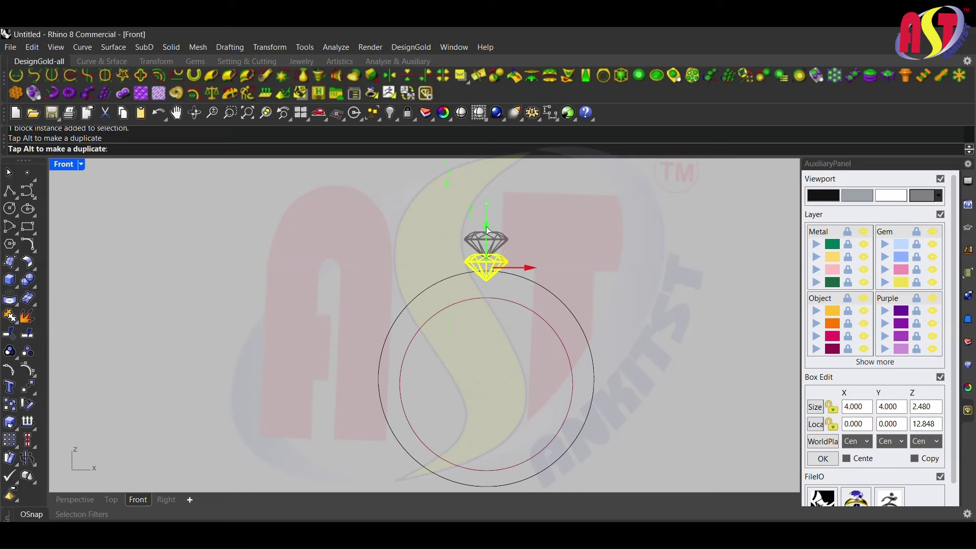
drag(488, 239, 526, 273)
scroll(525, 273, up, 3)
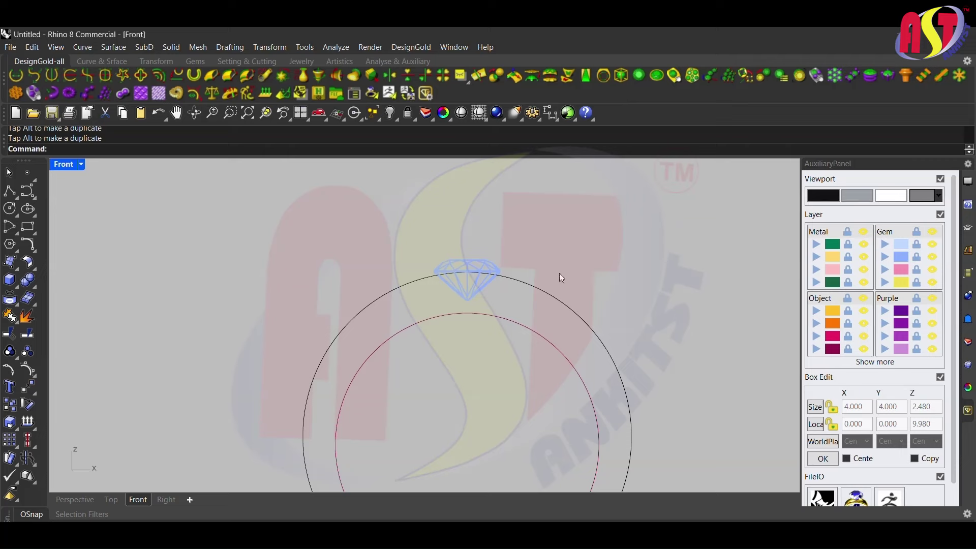
click(468, 282)
Start a gallery rail under the gem with the front view set to Shaded display
click(870, 80)
click(80, 164)
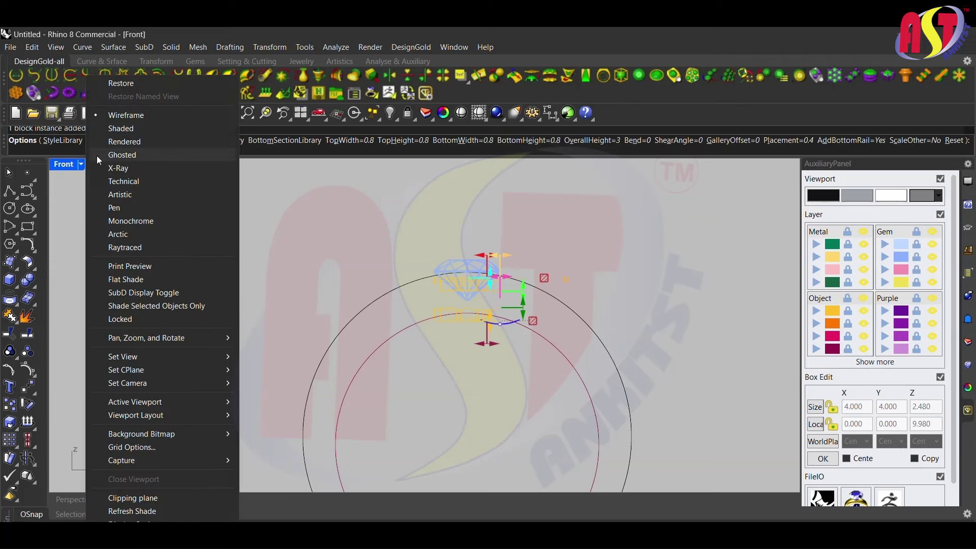
click(124, 141)
scroll(481, 275, up, 2)
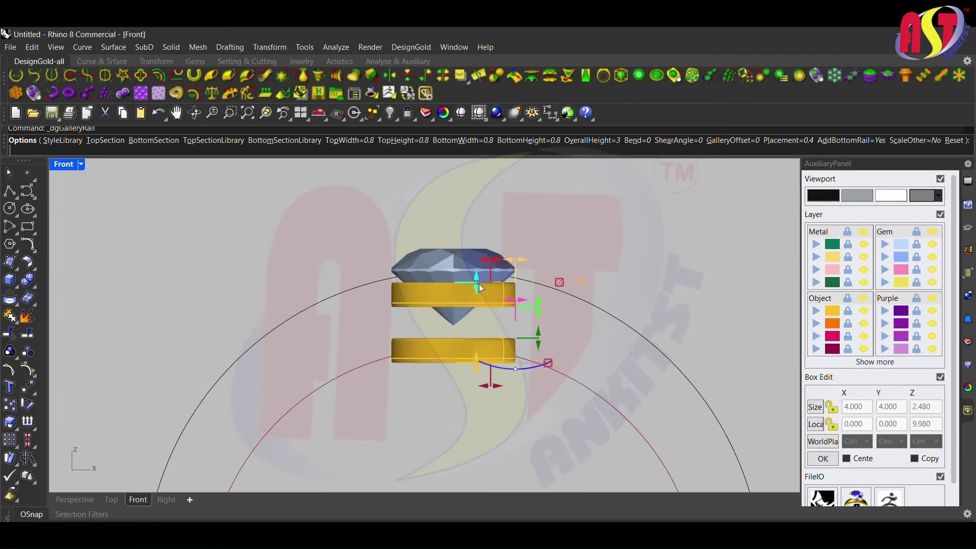
scroll(481, 300, up, 2)
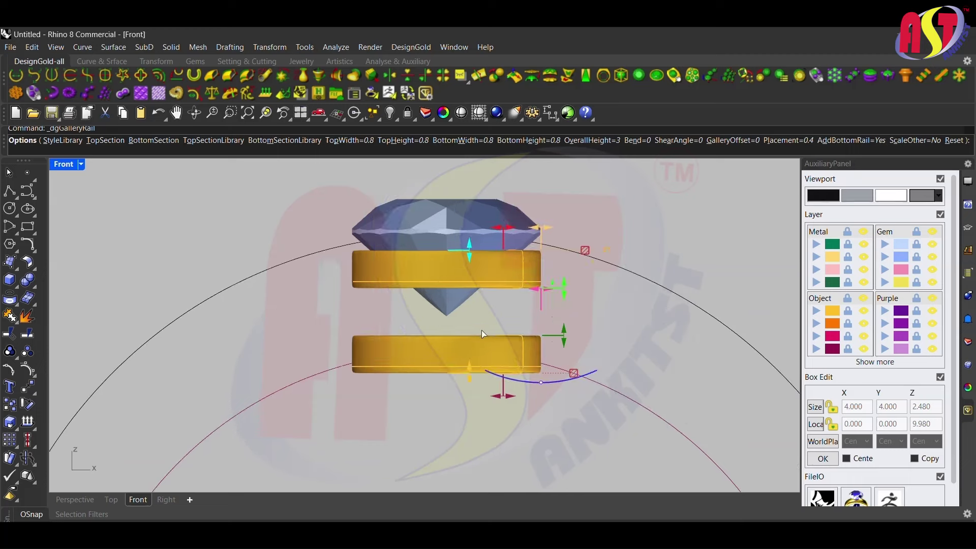
Remove the bottom rail and make the top rail taller, tapered at a 17° shear angle
click(864, 141)
mouse_move(566, 289)
mouse_down()
mouse_move(563, 351)
mouse_move(508, 365)
mouse_up()
scroll(503, 331, down, 2)
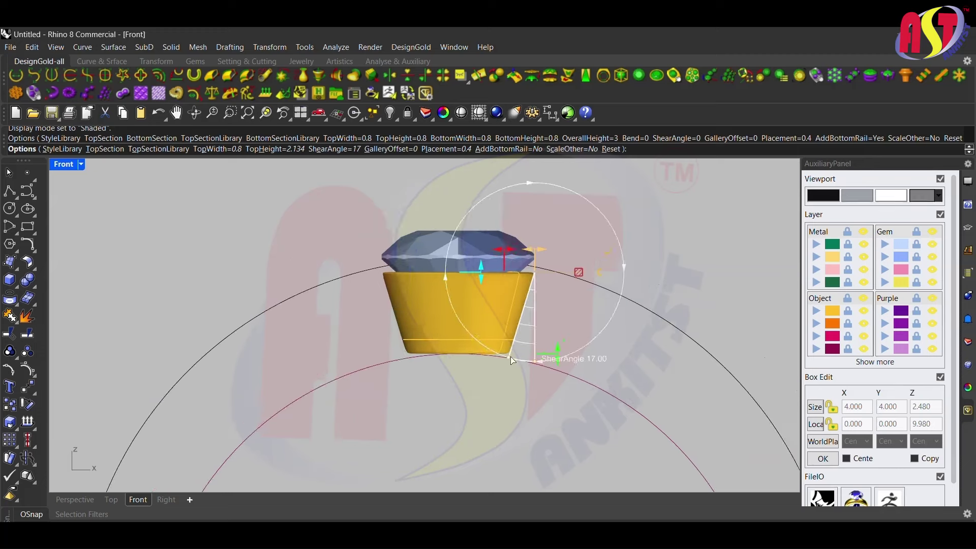
scroll(480, 300, up, 2)
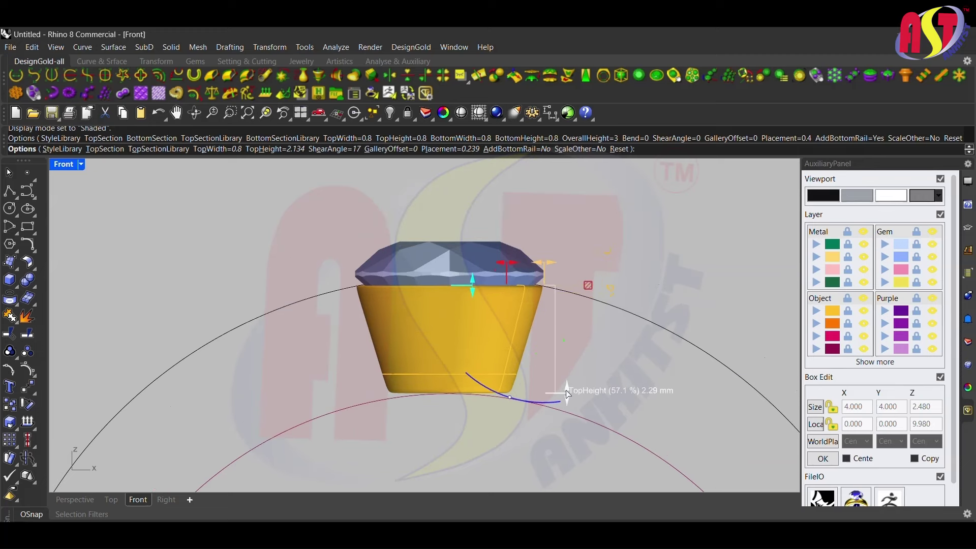
drag(569, 390, 563, 351)
scroll(497, 387, down, 2)
Finish the gallery rail and start adding four prongs around the gem
key(Return)
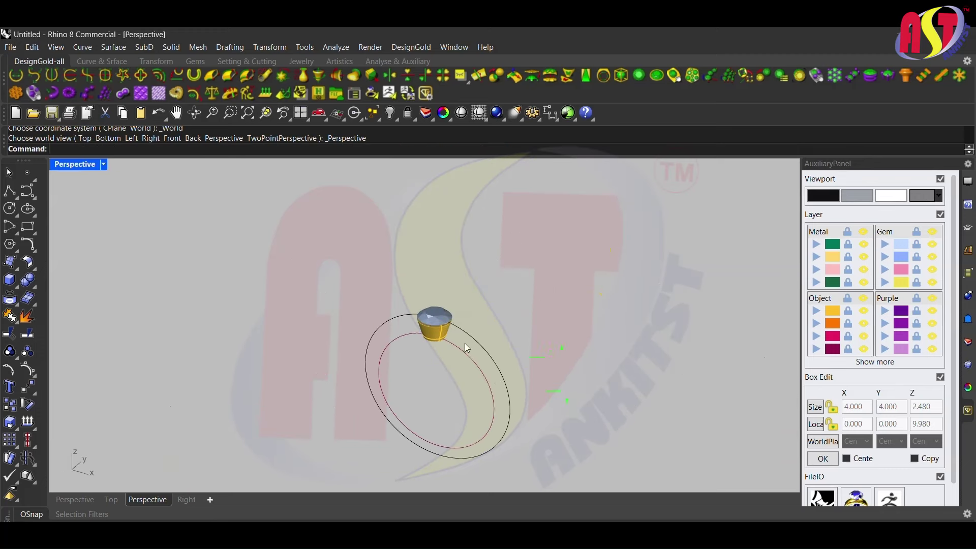
scroll(390, 297, up, 2)
click(885, 74)
scroll(589, 256, up, 2)
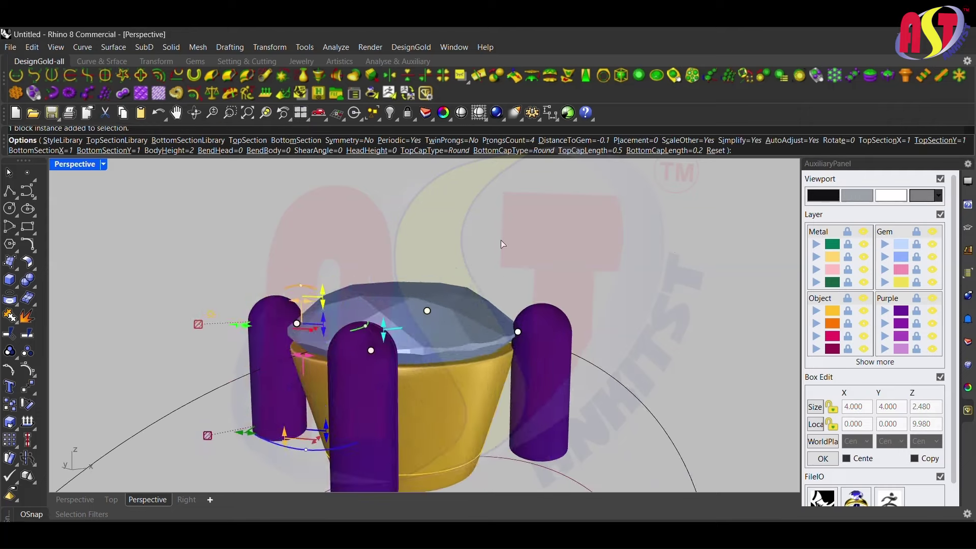
scroll(501, 240, down, 2)
right_drag(501, 240, 571, 298)
scroll(488, 363, up, 4)
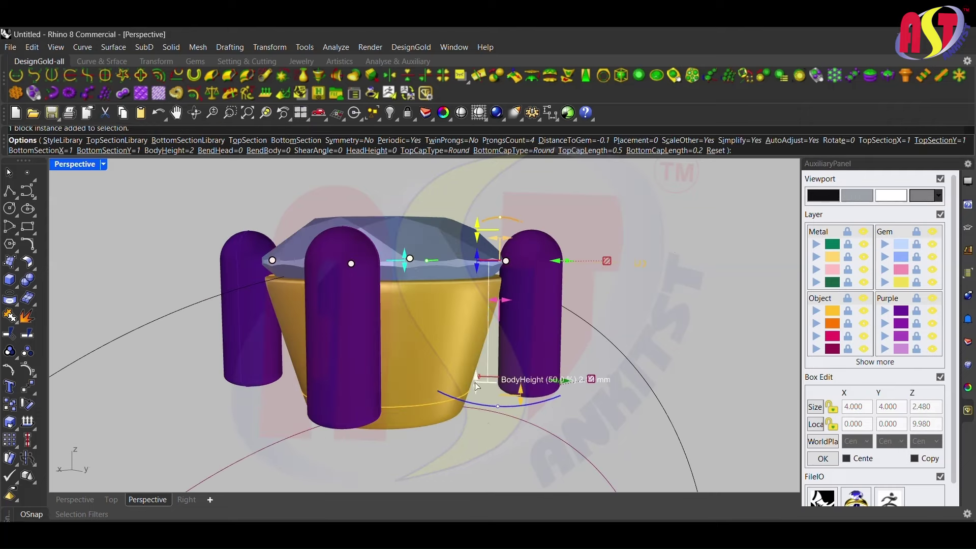
Make the prongs taller, tilted at a 14° shear angle, with larger heads
mouse_move(479, 382)
mouse_down()
mouse_move(478, 402)
mouse_move(450, 425)
mouse_up()
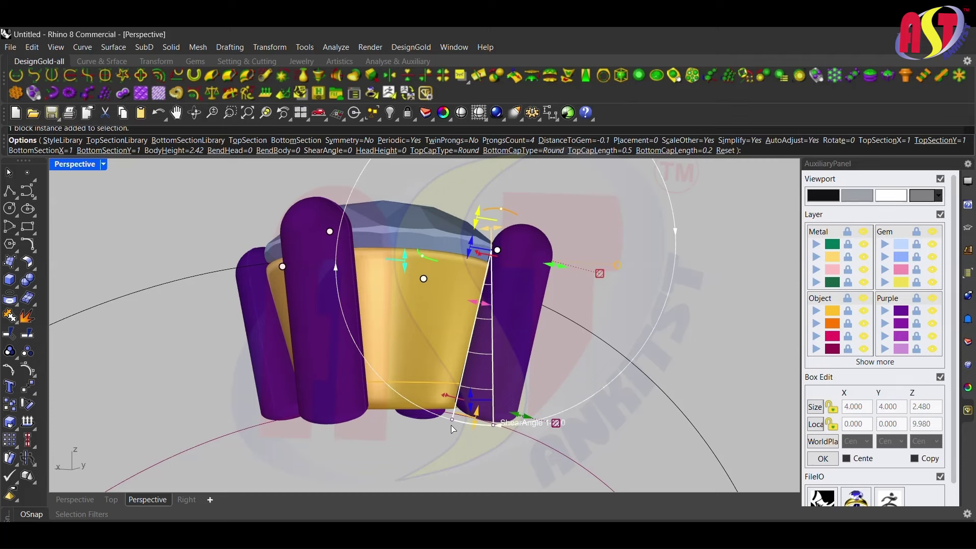
right_drag(458, 402, 473, 311)
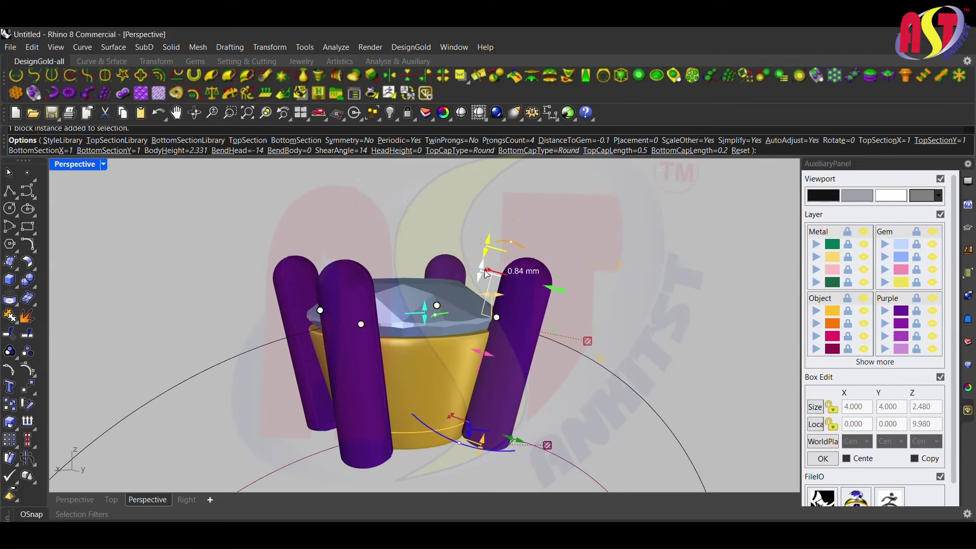
drag(473, 312, 496, 290)
right_drag(496, 290, 590, 234)
scroll(470, 316, up, 3)
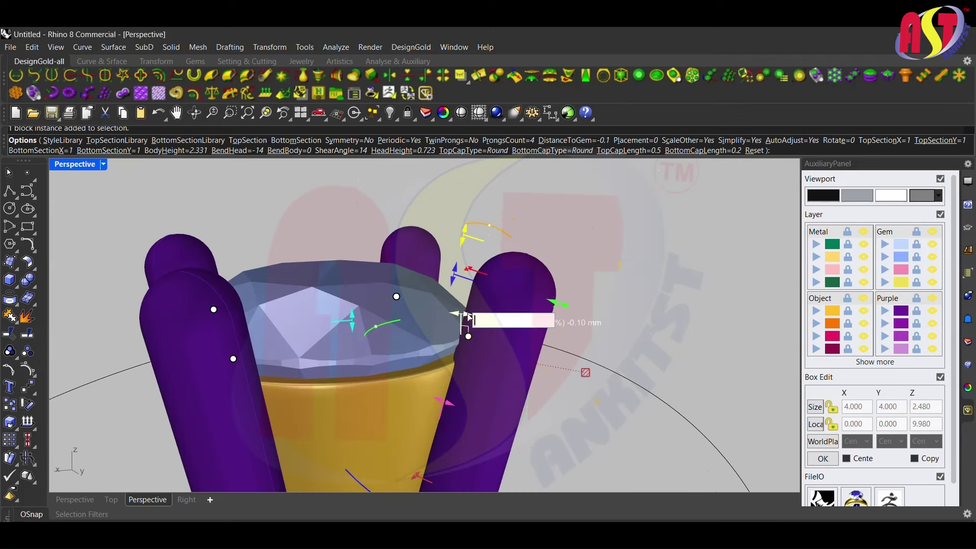
key(Return)
Pull the prongs snug against the gem and finish them
scroll(486, 324, down, 3)
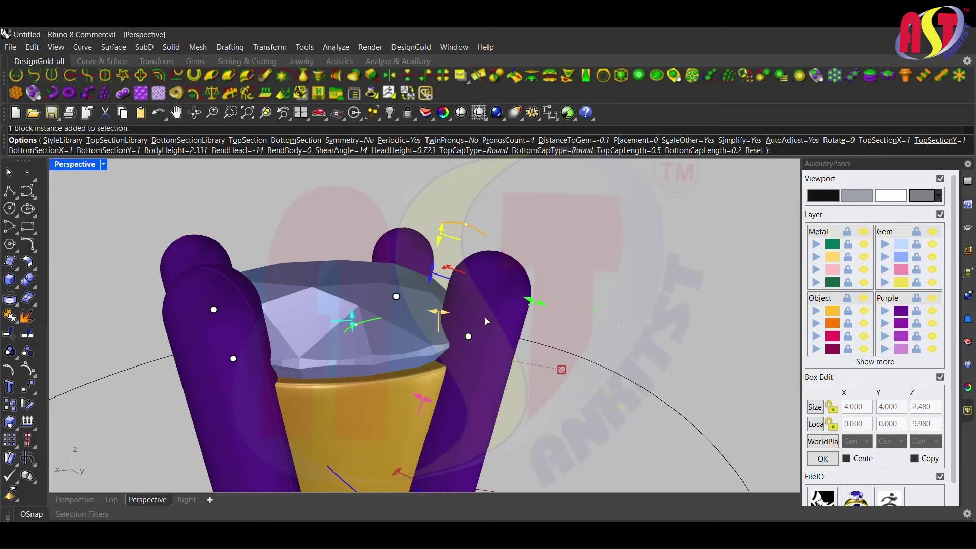
mouse_move(486, 324)
right_down()
mouse_move(481, 285)
mouse_move(475, 305)
right_up()
scroll(475, 301, up, 3)
drag(476, 300, 491, 308)
scroll(491, 307, down, 3)
mouse_move(491, 308)
right_down()
mouse_move(550, 226)
mouse_move(504, 351)
right_up()
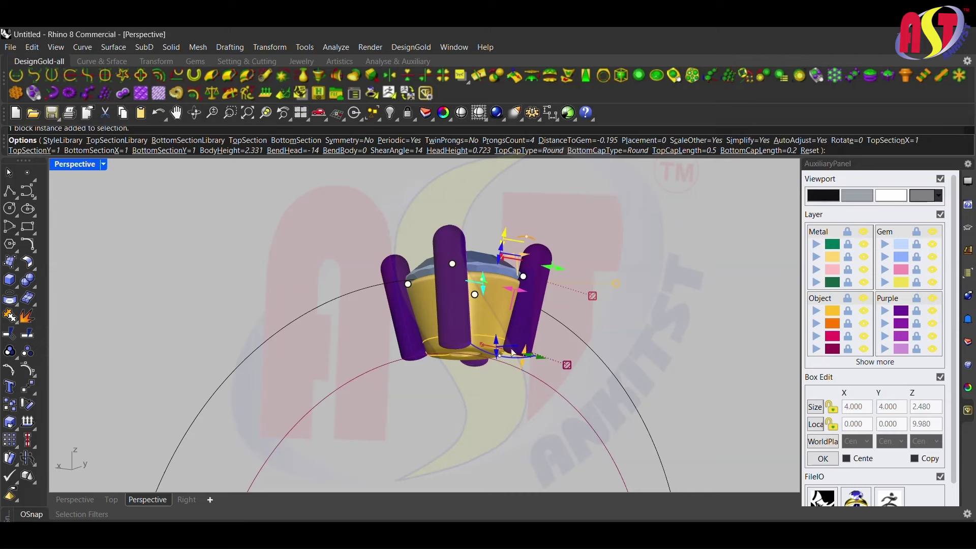
scroll(503, 350, up, 3)
key(Return)
scroll(483, 386, down, 2)
In the top view, draw a 4 mm circle at the origin, then undo it
scroll(488, 356, down, 3)
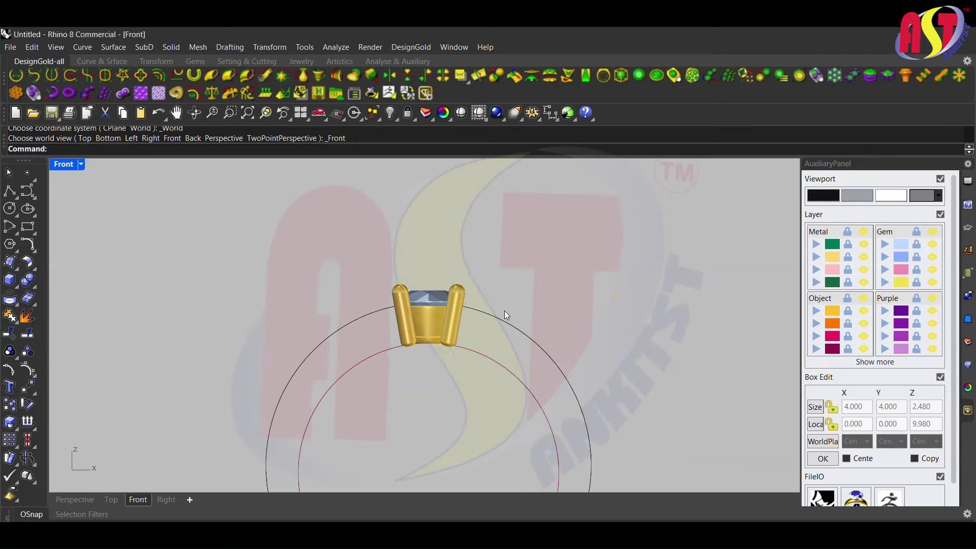
key(ctrl+F1)
scroll(483, 310, up, 3)
text(circle)
key(Return)
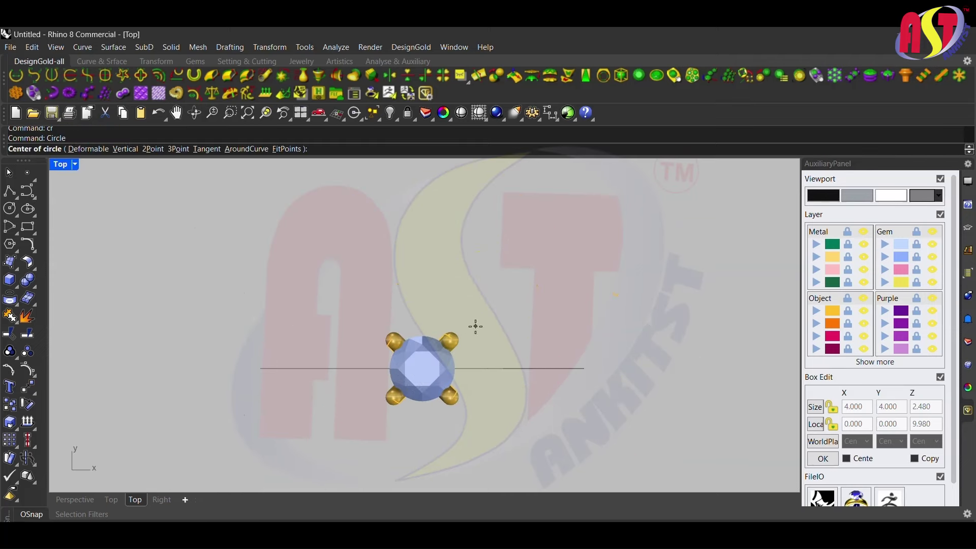
text(0)
key(Return)
text(4)
key(Return)
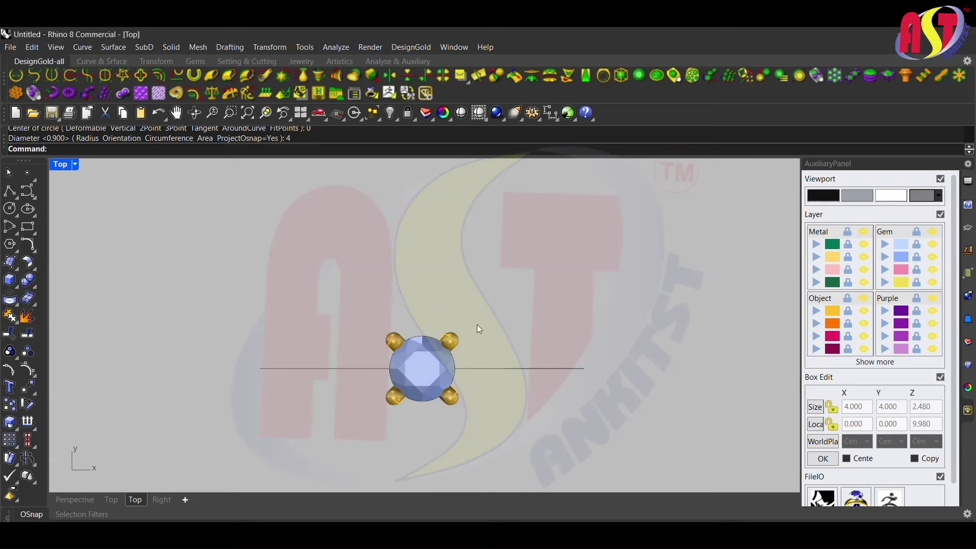
key(ctrl+z)
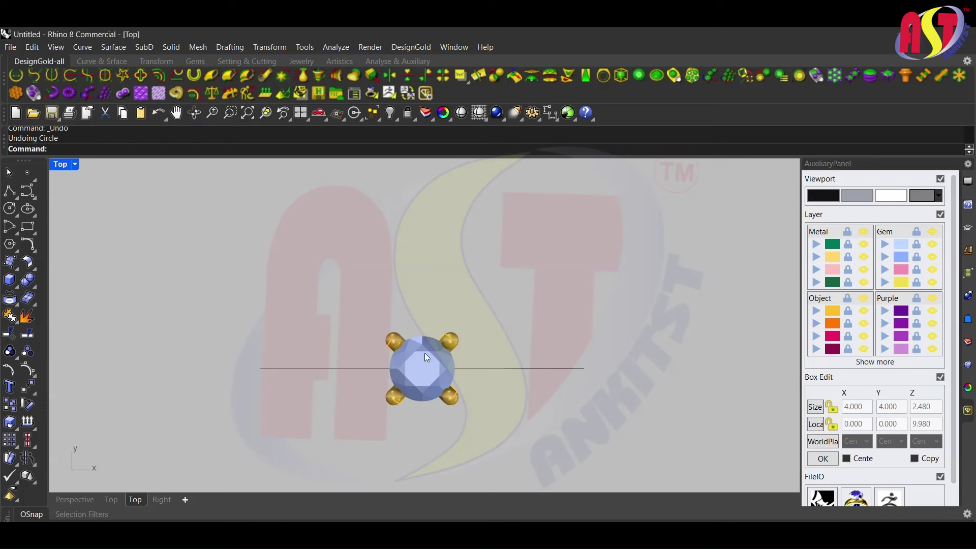
Enlarge the gem to the 6.4 mm round size in Gem Studio
click(425, 352)
click(639, 75)
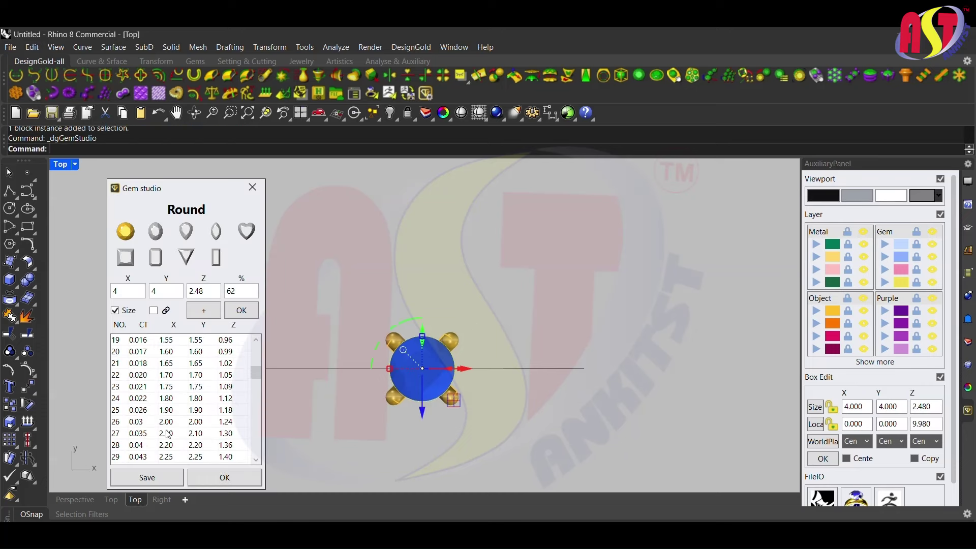
scroll(174, 429, down, 10)
click(170, 363)
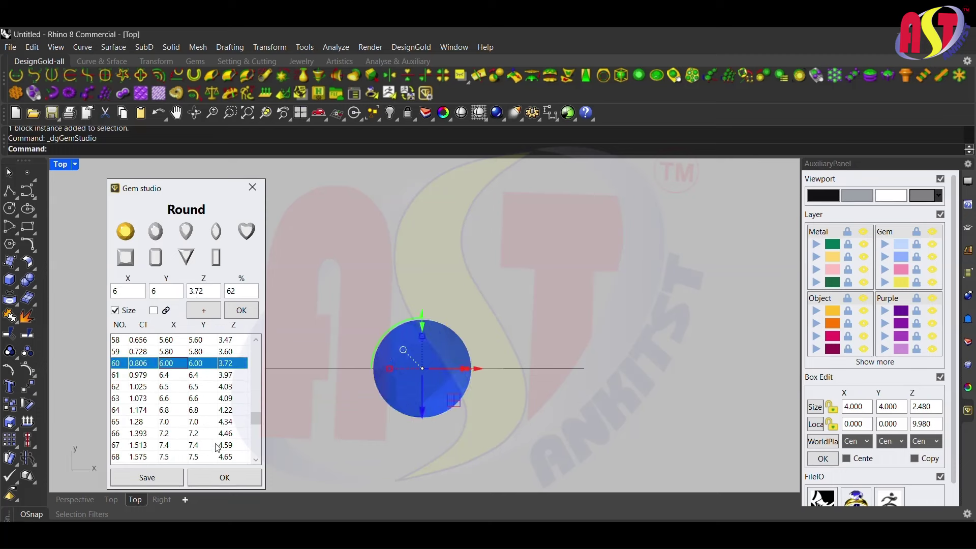
click(255, 476)
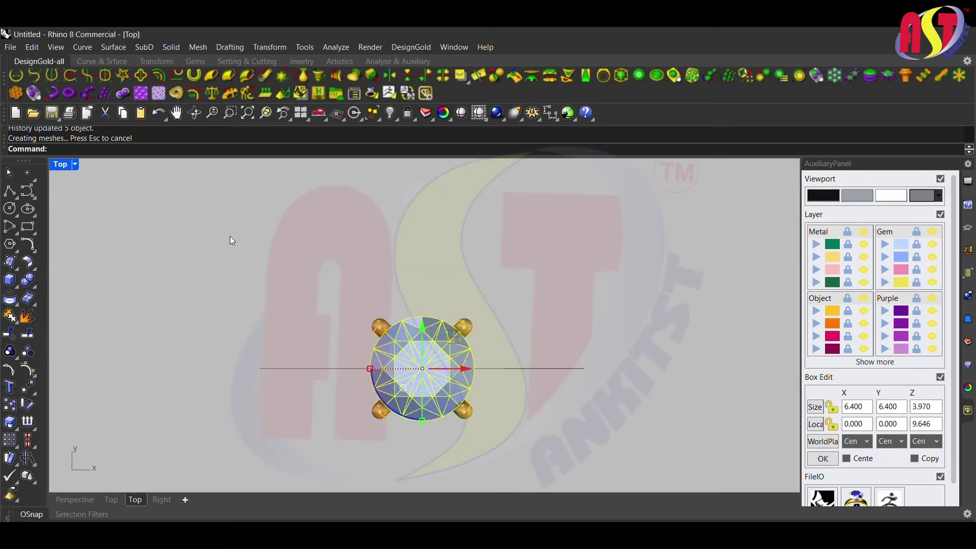
right_drag(504, 330, 461, 247)
In the front view, raise the 6.4 mm gem slightly on the setting
key(ctrl+F2)
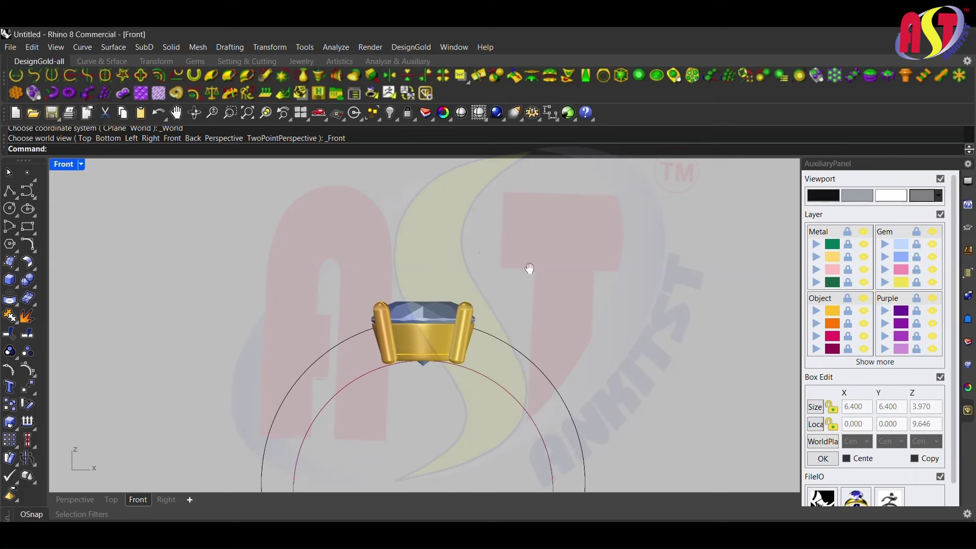
click(437, 325)
scroll(410, 307, up, 2)
drag(411, 318, 412, 304)
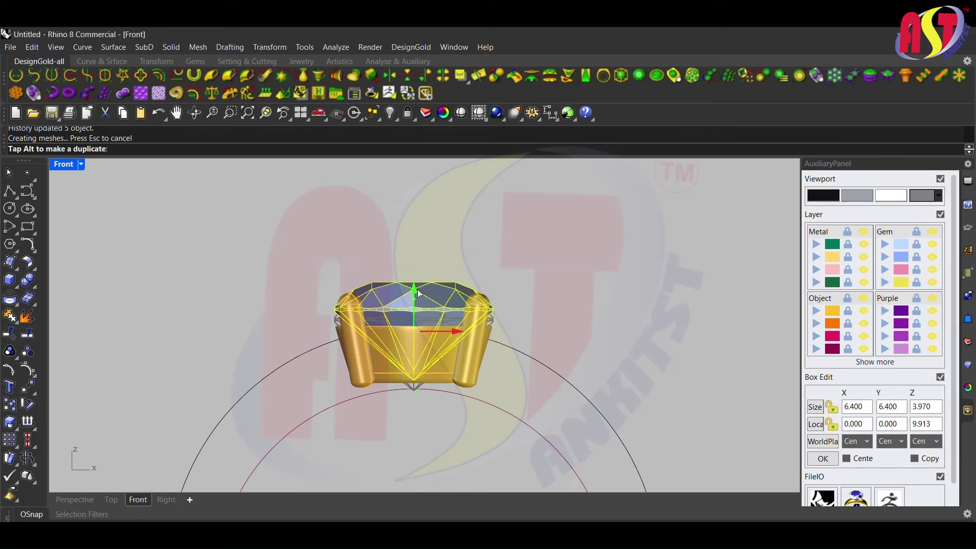
click(543, 290)
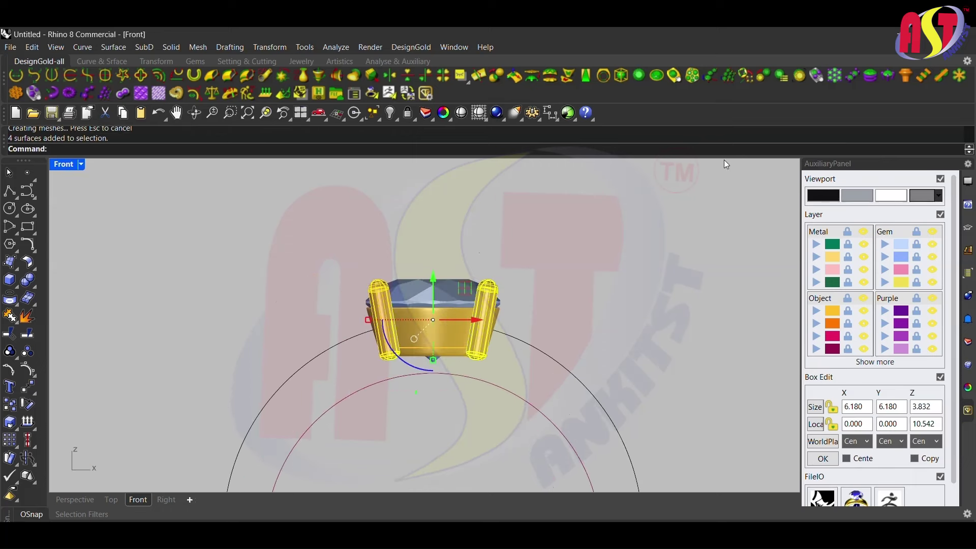
Rebuild the gallery rail and four prongs around the gem, lengthening the prongs past it
click(879, 79)
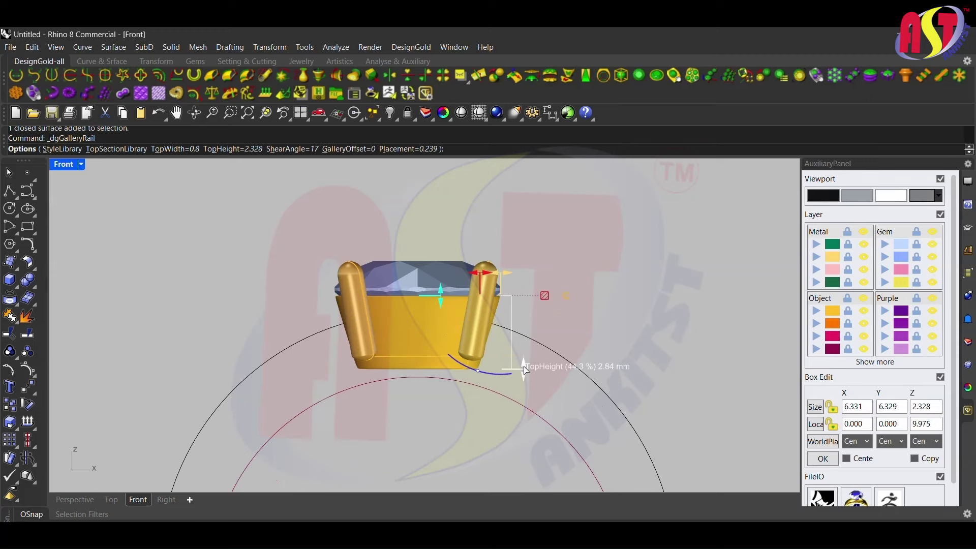
click(526, 376)
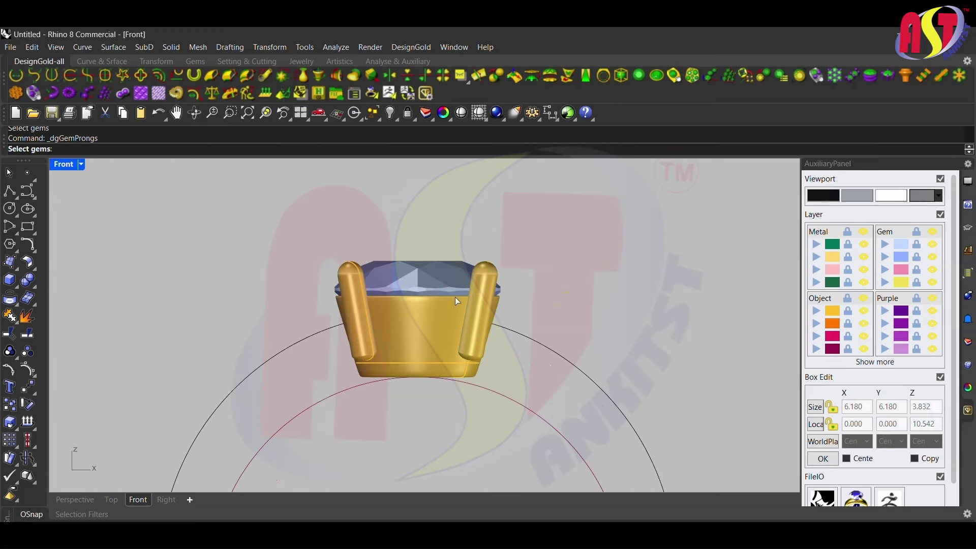
click(484, 286)
key(Return)
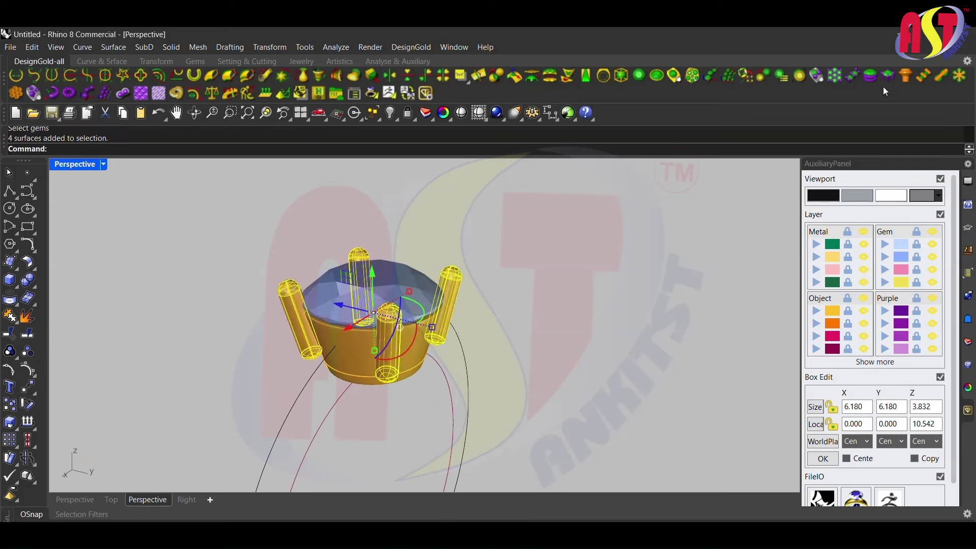
drag(435, 359, 468, 391)
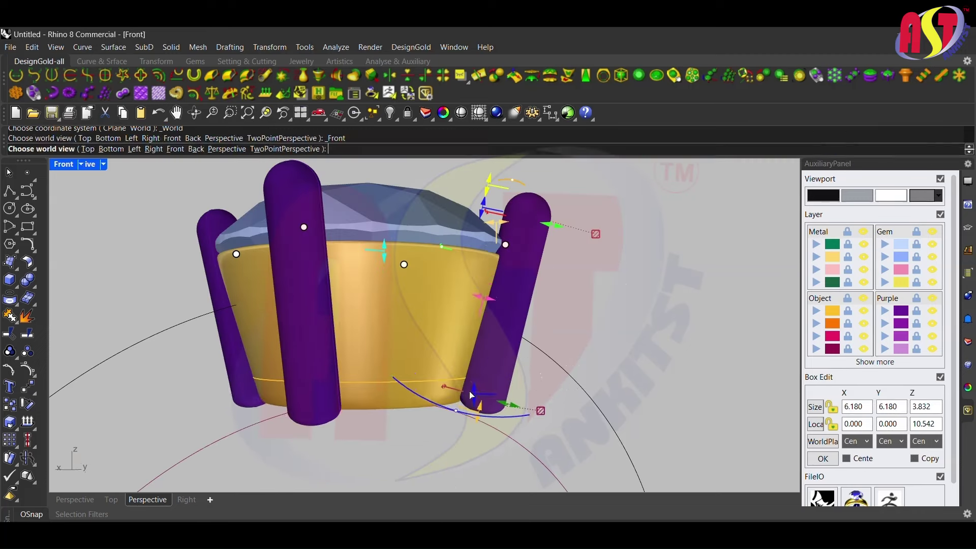
scroll(406, 262, up, 6)
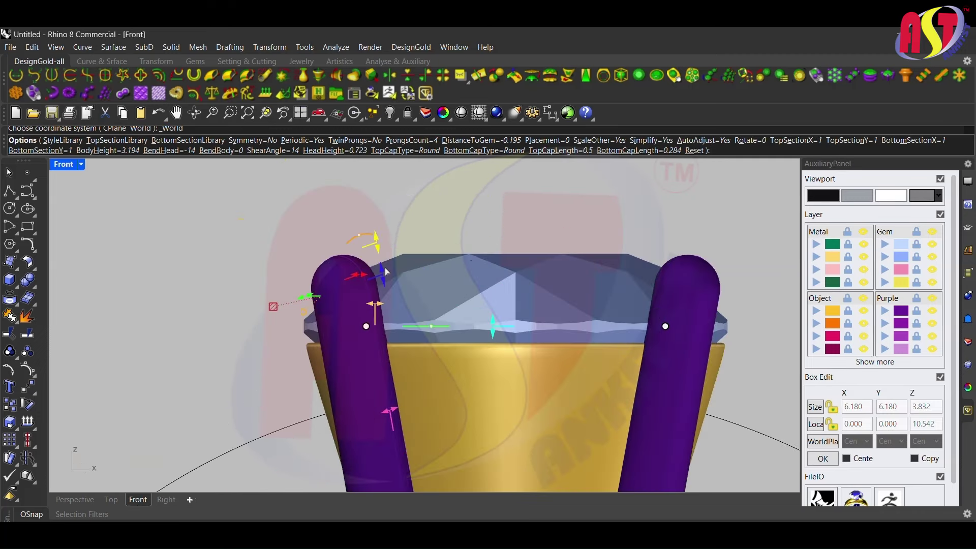
scroll(386, 269, down, 5)
key(Return)
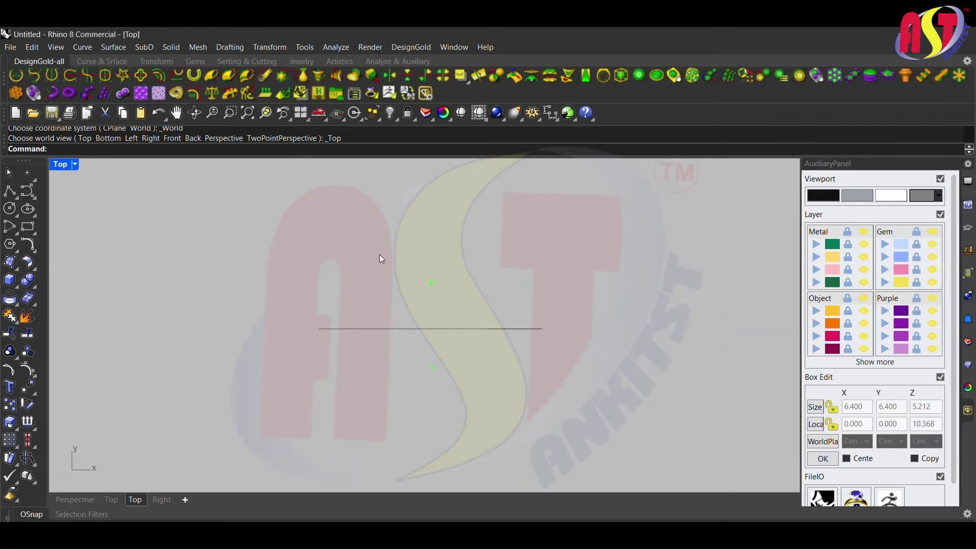
Draw 4.5 and 4 diameter circles on the line and rebuild the circle with more points
text(04.5)
key(Return)
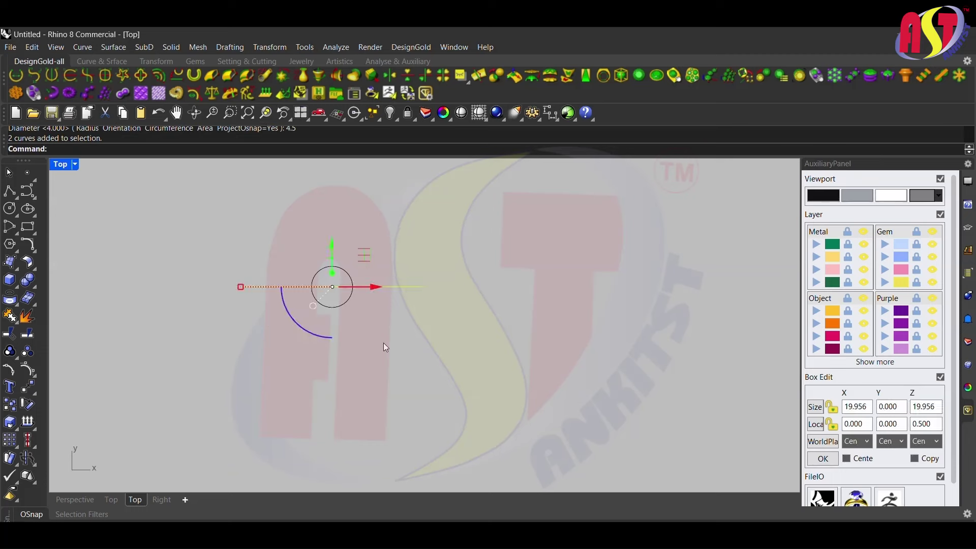
key(Return)
click(332, 286)
text(4)
key(Return)
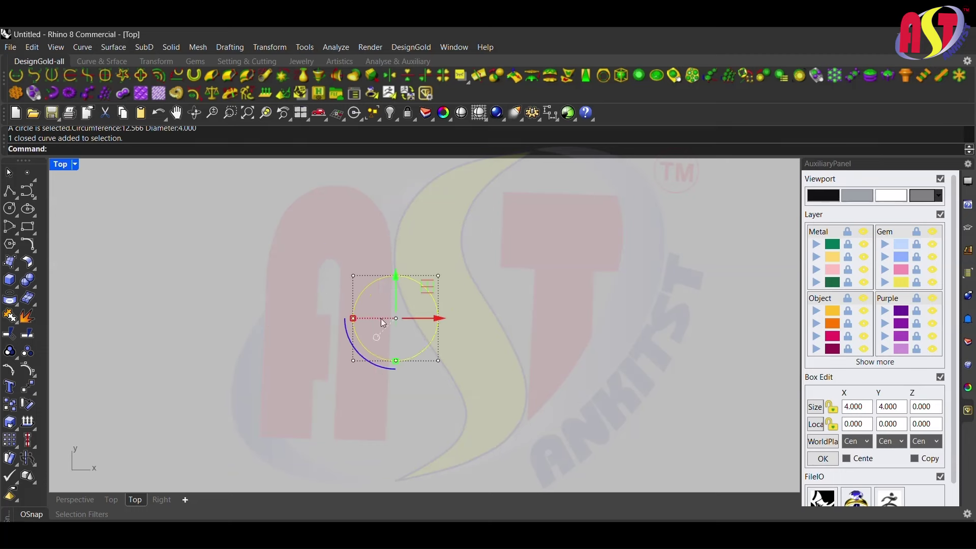
key(Return)
Shift side control points to reshape the circle into a 5 × 4 oval
scroll(455, 299, up, 2)
mouse_move(487, 246)
mouse_down()
mouse_move(455, 299)
mouse_move(529, 351)
mouse_up()
key(Escape)
drag(322, 210, 364, 241)
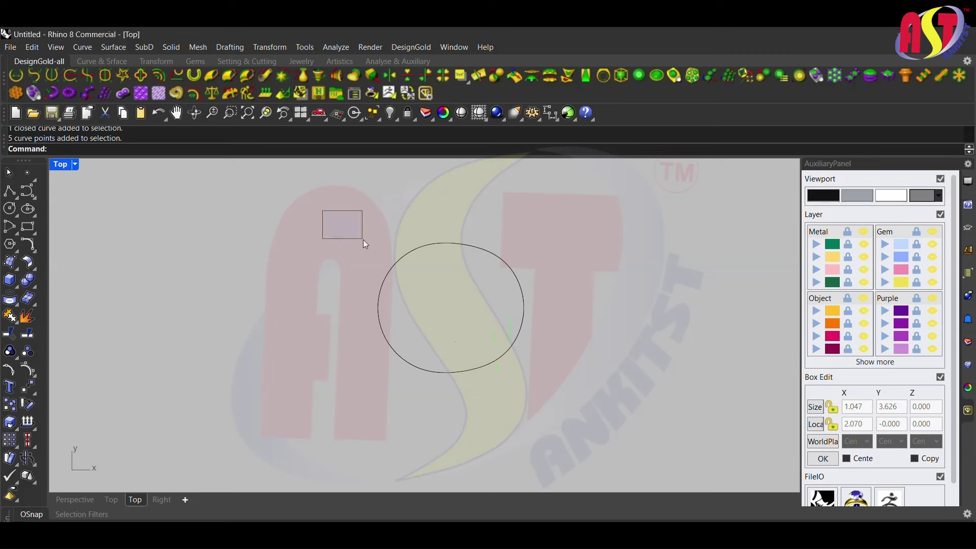
drag(416, 407, 416, 407)
key(Escape)
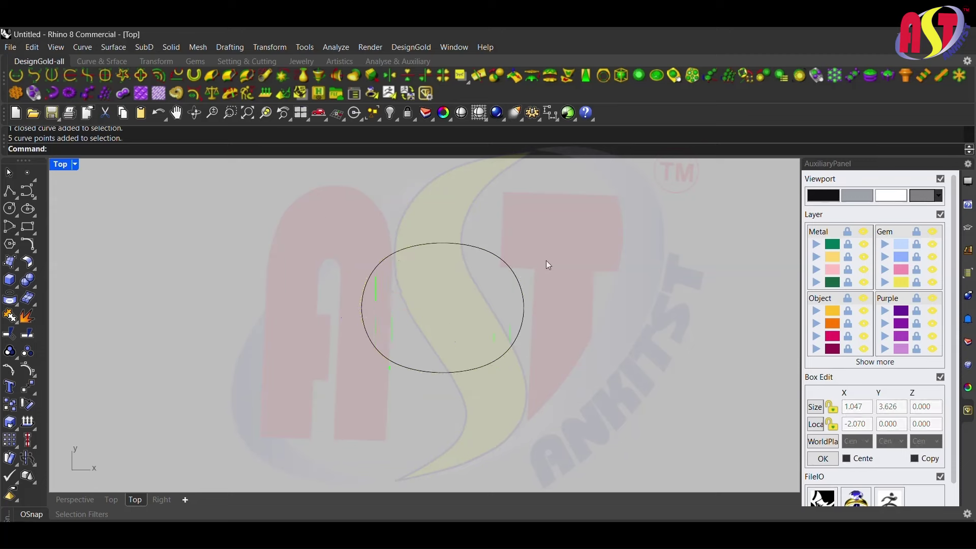
click(520, 285)
Twist the oval by moving paired control points down 0.6 in Z
key(ctrl+F4)
key(Escape)
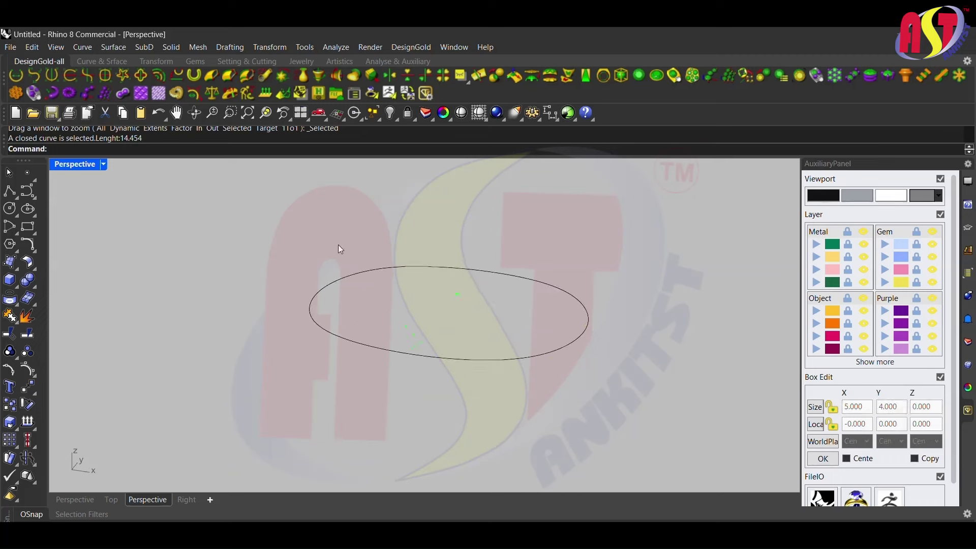
drag(338, 245, 380, 264)
drag(488, 322, 551, 368)
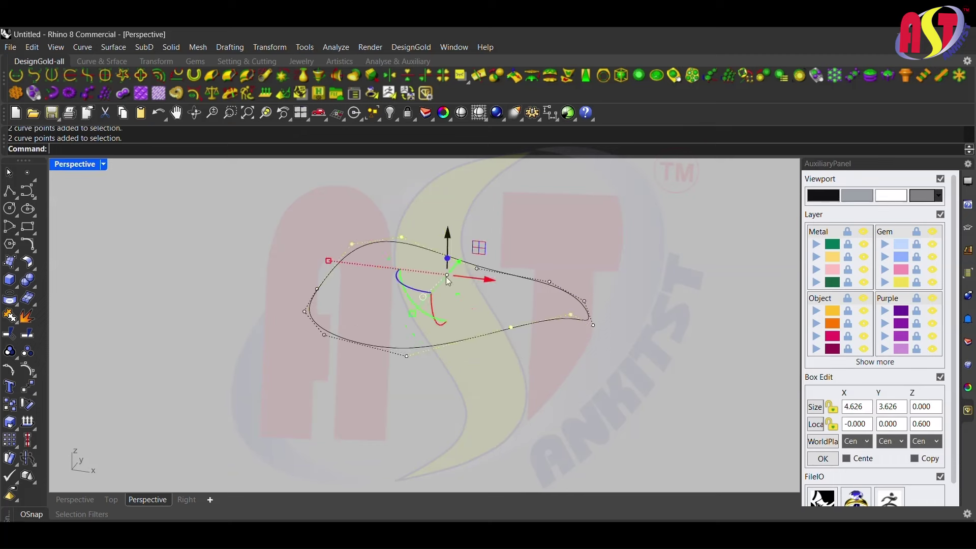
key(Escape)
drag(598, 301, 598, 302)
key(ctrl+z)
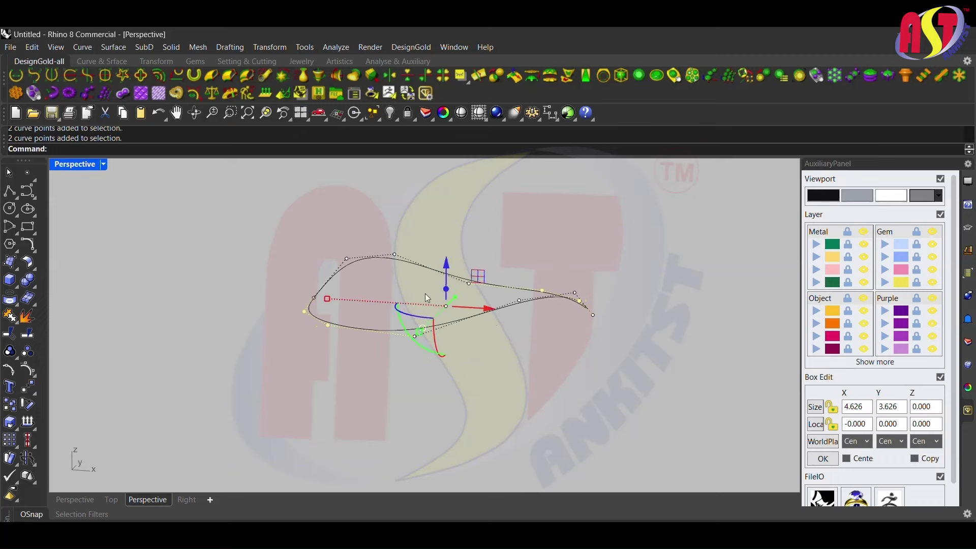
text(-.6)
key(Return)
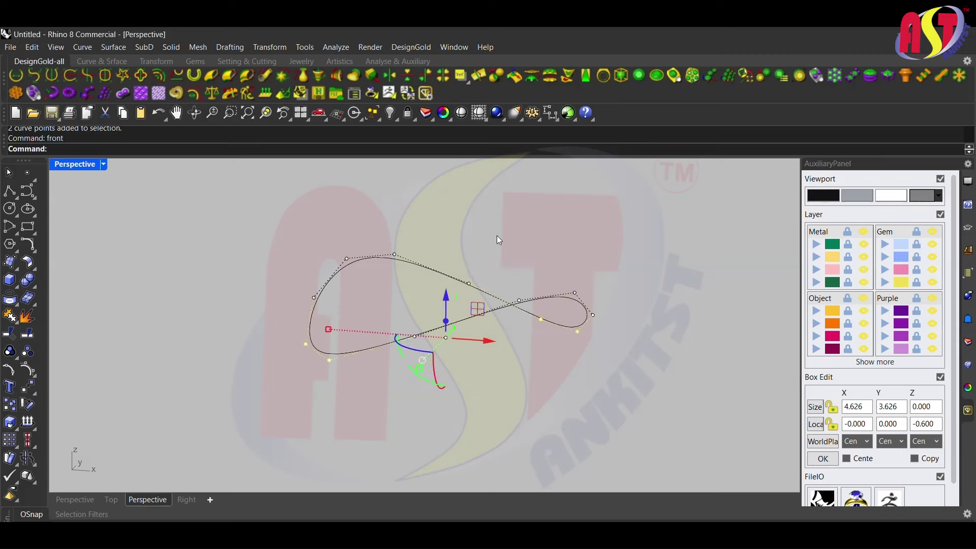
key(ctrl+F2)
key(ctrl+F1)
Pipe the twisted oval curve into a round tube, first entering radius 7
click(478, 251)
text(Pipe)
key(Return)
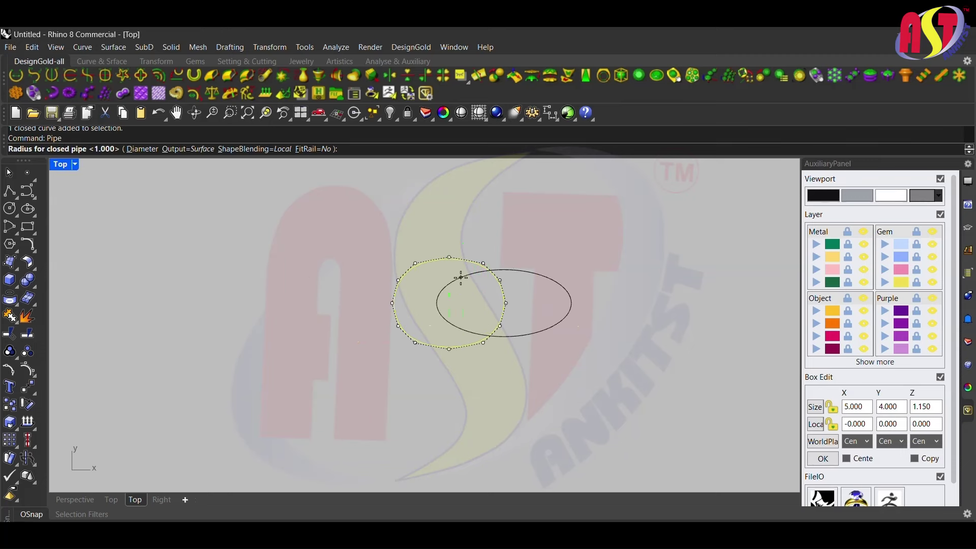
scroll(479, 294, up, 4)
text(7)
key(Return)
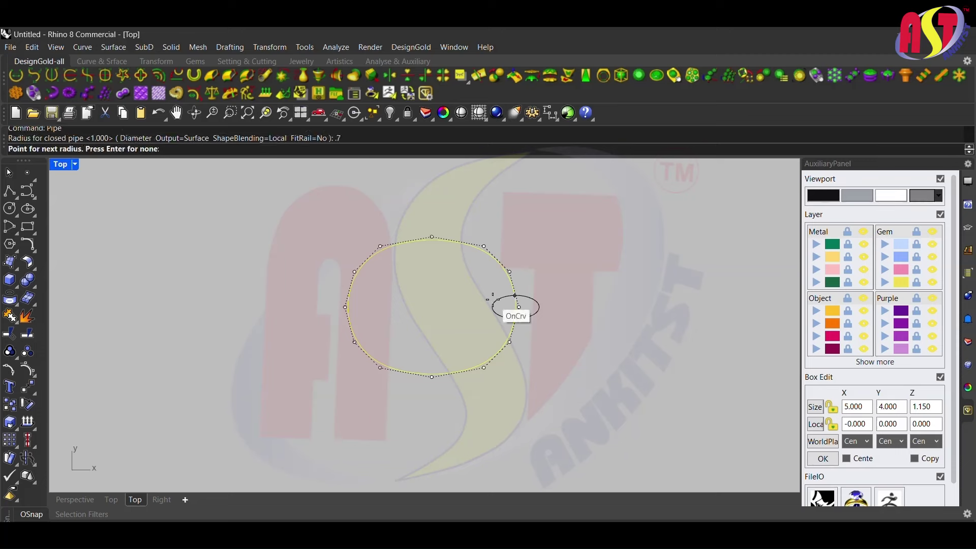
Redo the pipe with radius .8 and check the link from top, front and perspective views
key(Return)
key(ctrl+z)
key(Return)
text(.8)
key(Return)
key(Return)
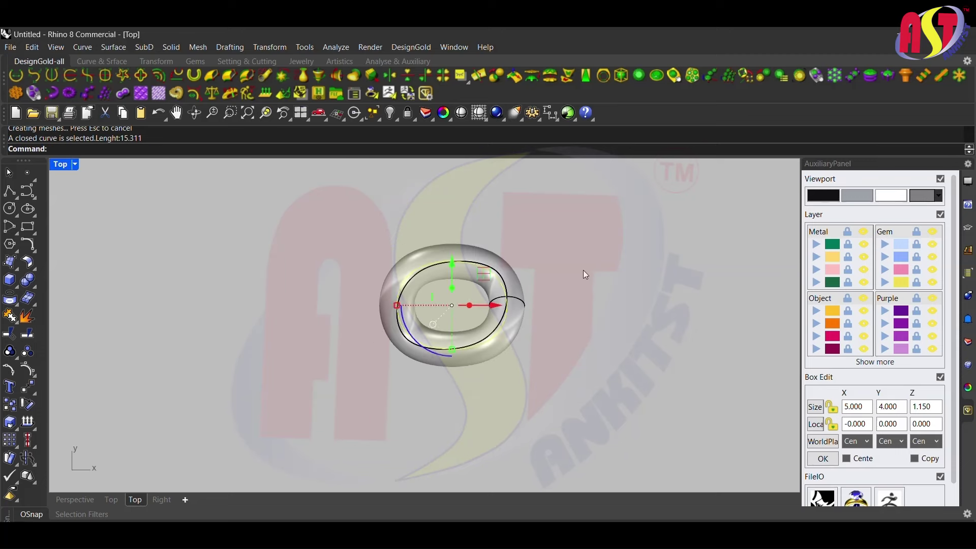
key(ctrl+F4)
key(ctrl+F1)
key(ctrl+F2)
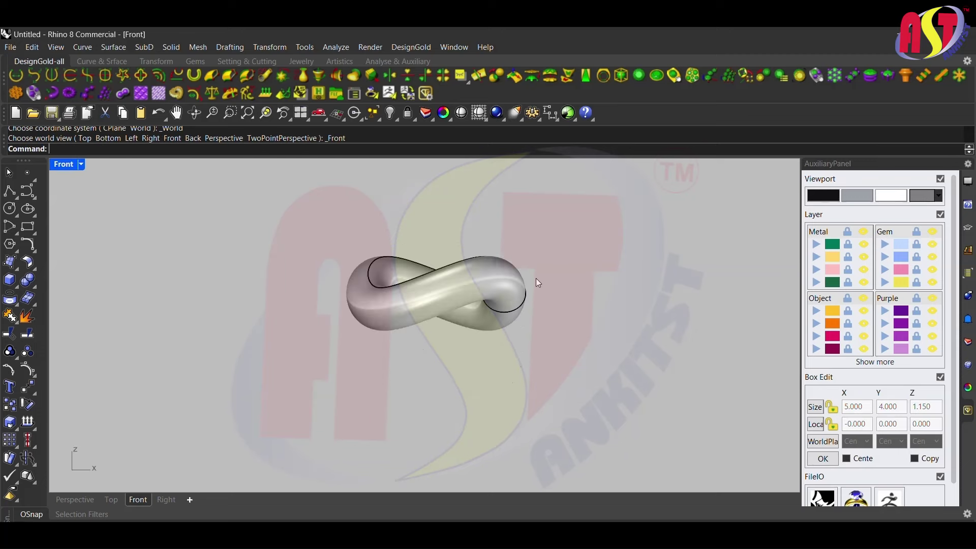
Draw a line across the link from the origin, offset it 0.6 above, and extrude it into a cutting surface
text(line)
key(Return)
text(0)
key(Return)
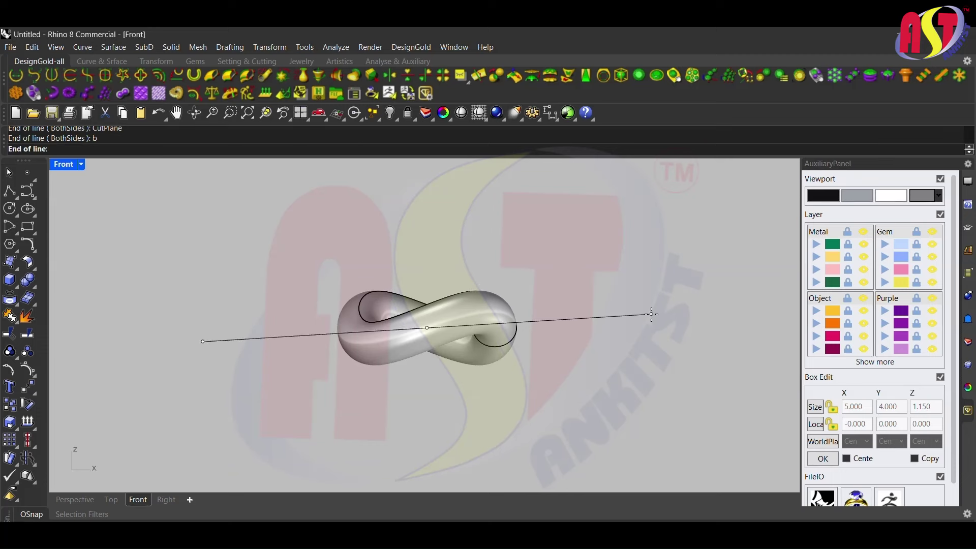
click(598, 325)
text(o)
key(Return)
scroll(570, 325, up, 2)
click(571, 316)
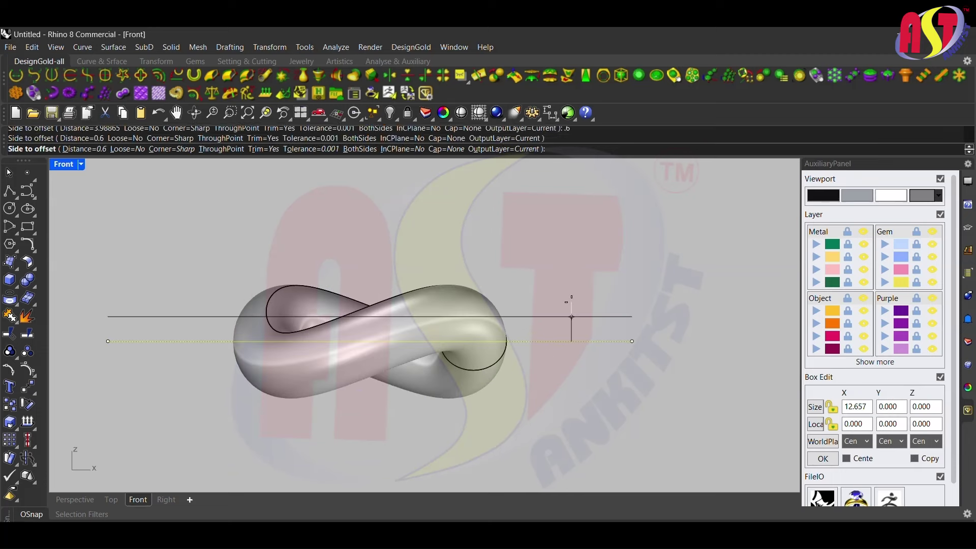
scroll(473, 279, down, 3)
key(Return)
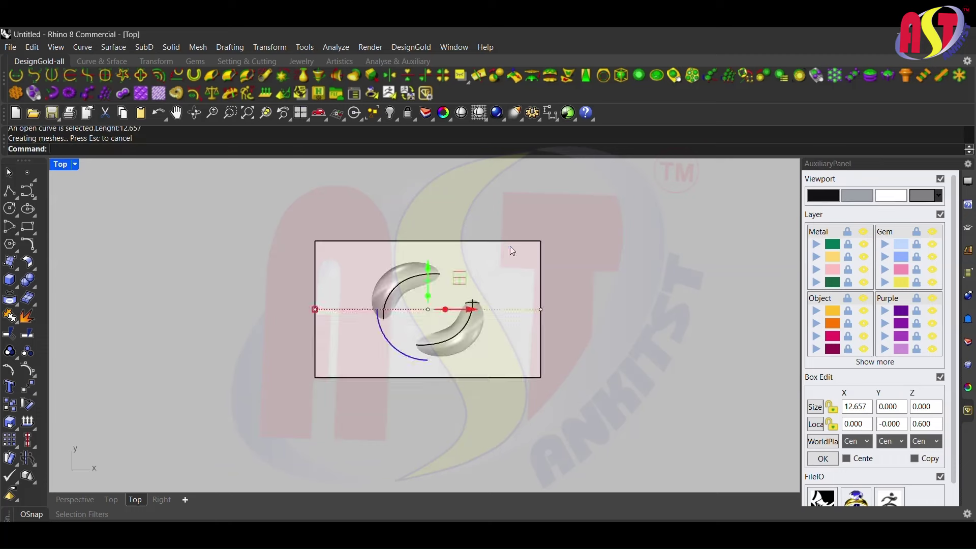
Boolean-split the link with the cutting surface in Perspective, then undo and redo the split
key(ctrl+F2)
key(ctrl+F4)
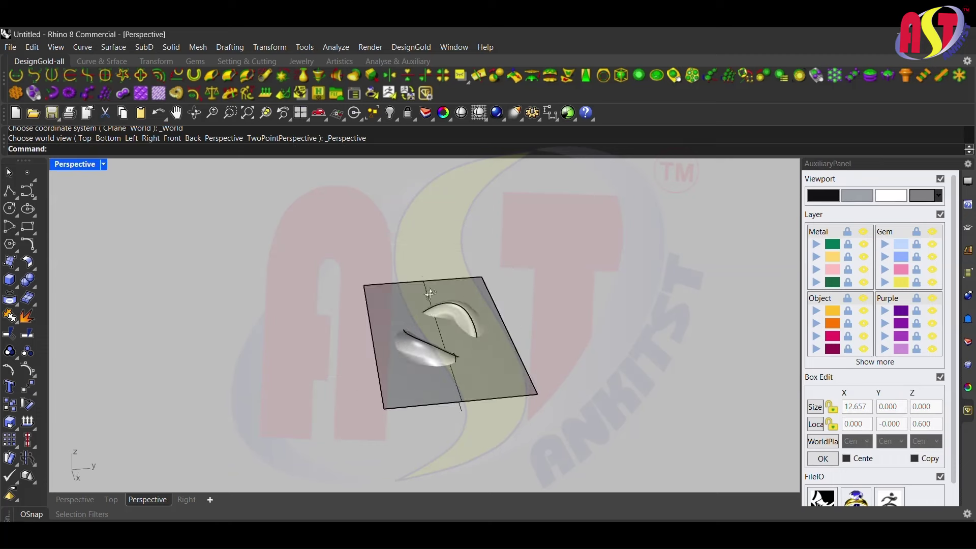
right_drag(509, 289, 503, 253)
click(463, 337)
key(Return)
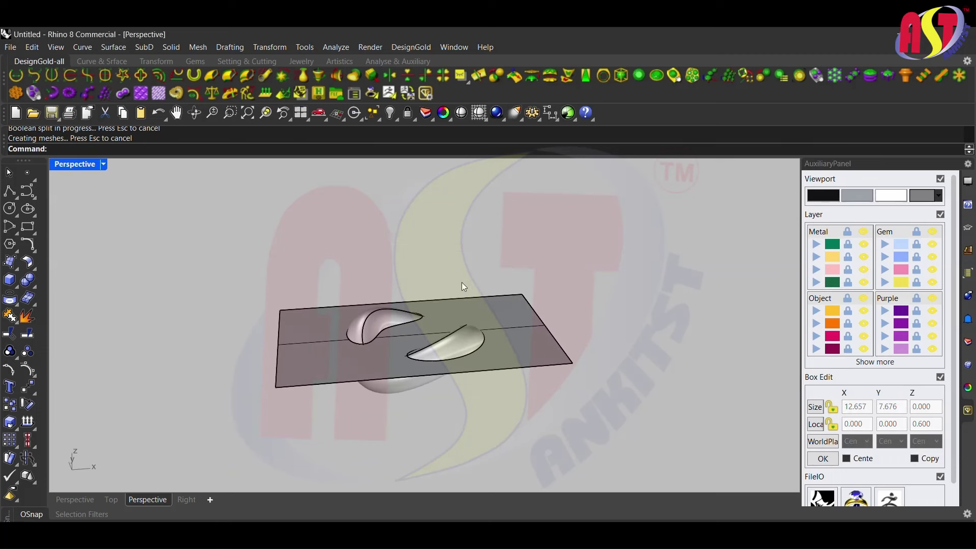
key(ctrl+z)
key(ctrl+z)
key(ctrl+y)
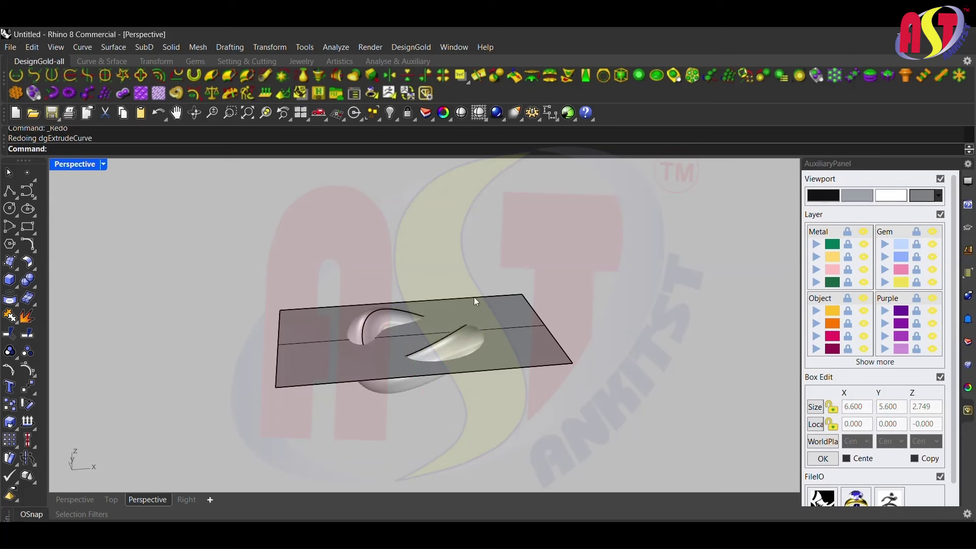
Delete the cutting surface, complete the link split, and select the split piece in Top view
click(475, 301)
key(Delete)
text(bs)
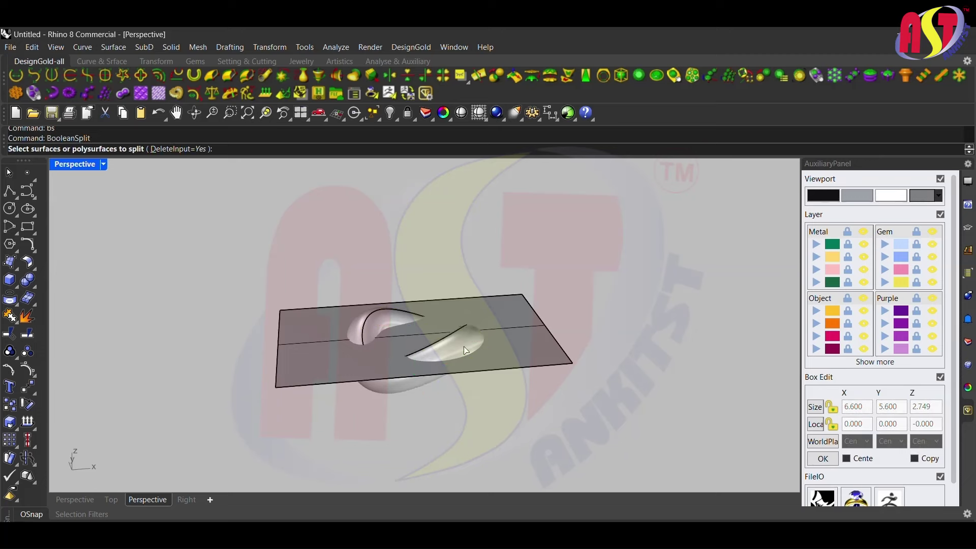
click(465, 336)
key(Return)
key(ctrl+F1)
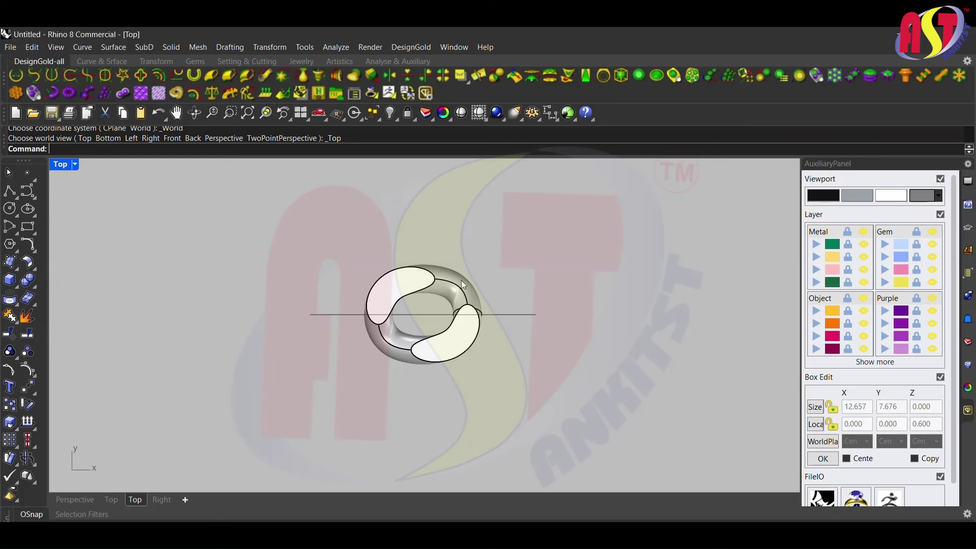
click(462, 282)
Copy the split link beside the original so the two links overlap
scroll(426, 287, up, 3)
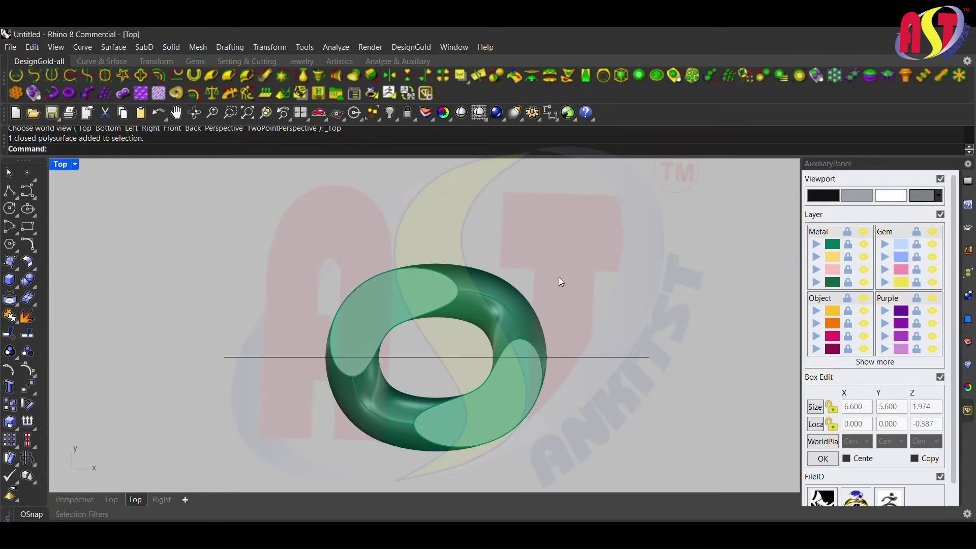
text(c)
key(Return)
click(309, 249)
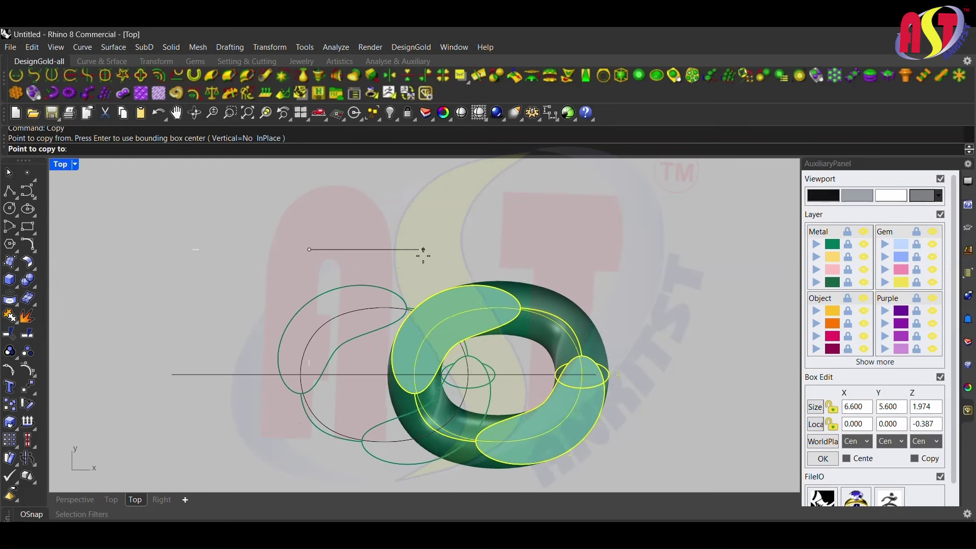
click(424, 251)
scroll(424, 255, down, 2)
key(Return)
Place a third link copy further along and end the copy command
key(Return)
click(450, 236)
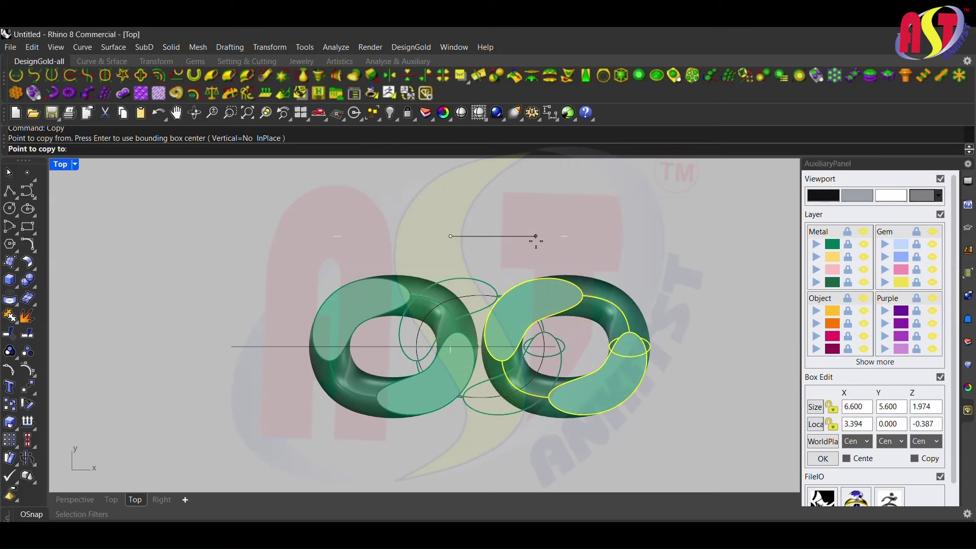
click(536, 238)
key(Return)
text(m)
key(Return)
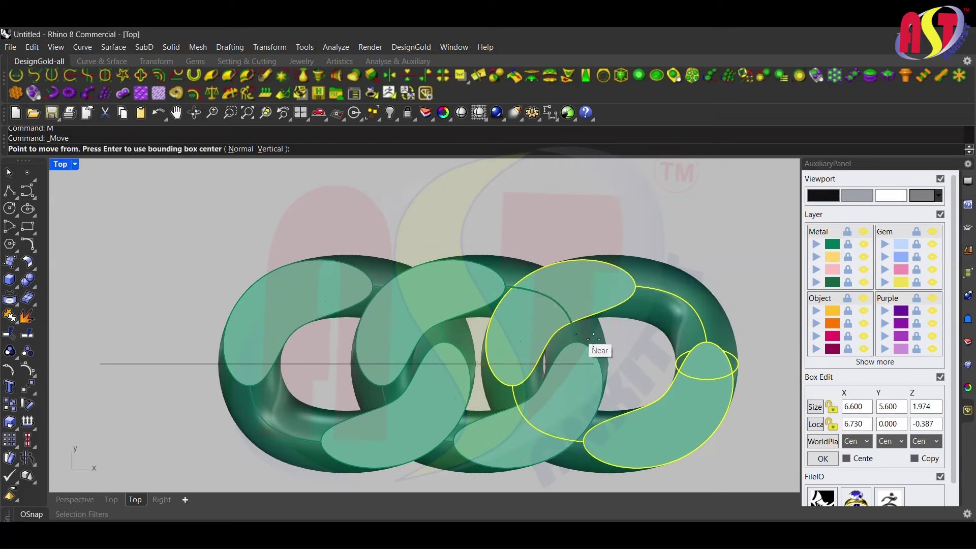
Cancel the move, undo the third link copy, and clear the selection
scroll(595, 348, up, 4)
click(665, 334)
scroll(661, 325, down, 5)
key(Escape)
key(ctrl+z)
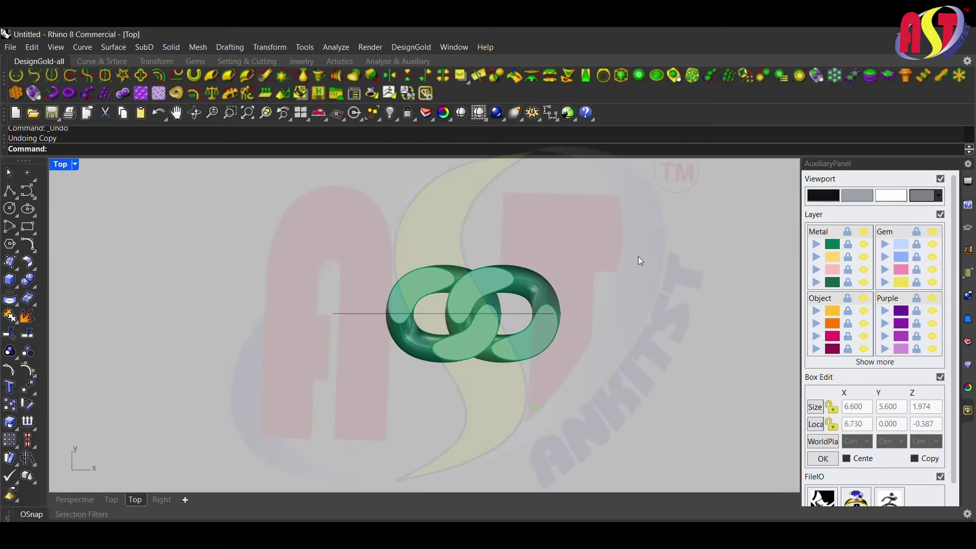
scroll(441, 280, up, 3)
click(441, 280)
key(Escape)
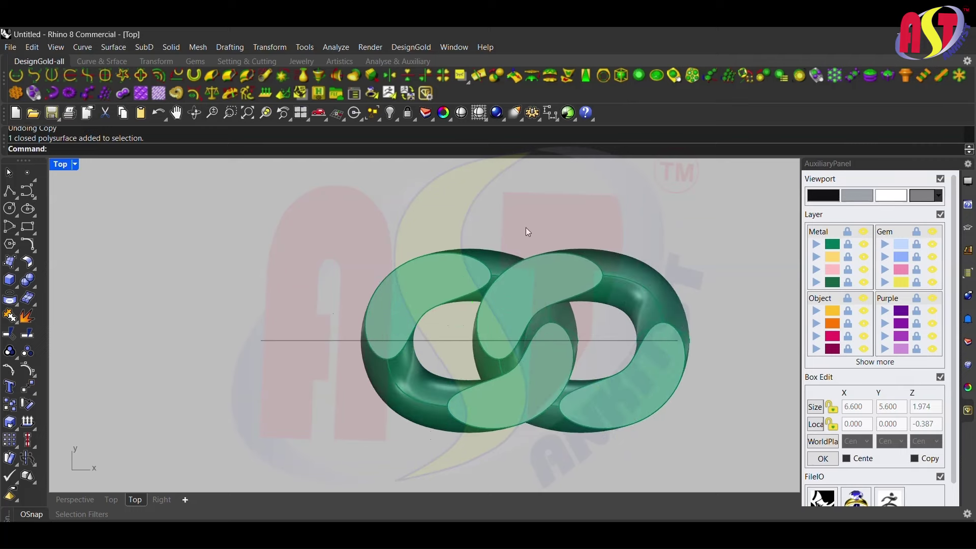
Start Orient Gem on the ring with a 0.15 gap and place the first gem on the band
click(711, 76)
scroll(414, 283, up, 2)
scroll(406, 283, up, 2)
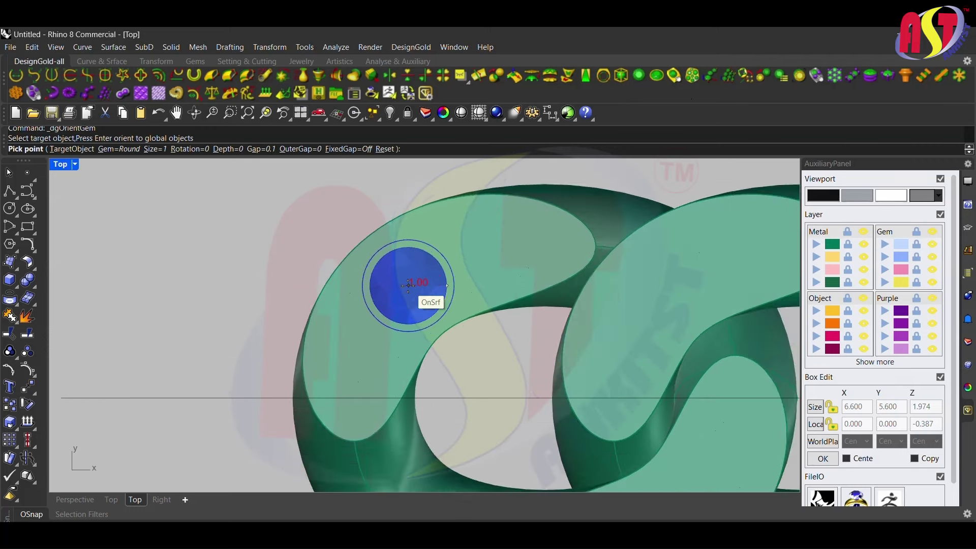
scroll(404, 288, up, 1)
scroll(404, 290, up, 3)
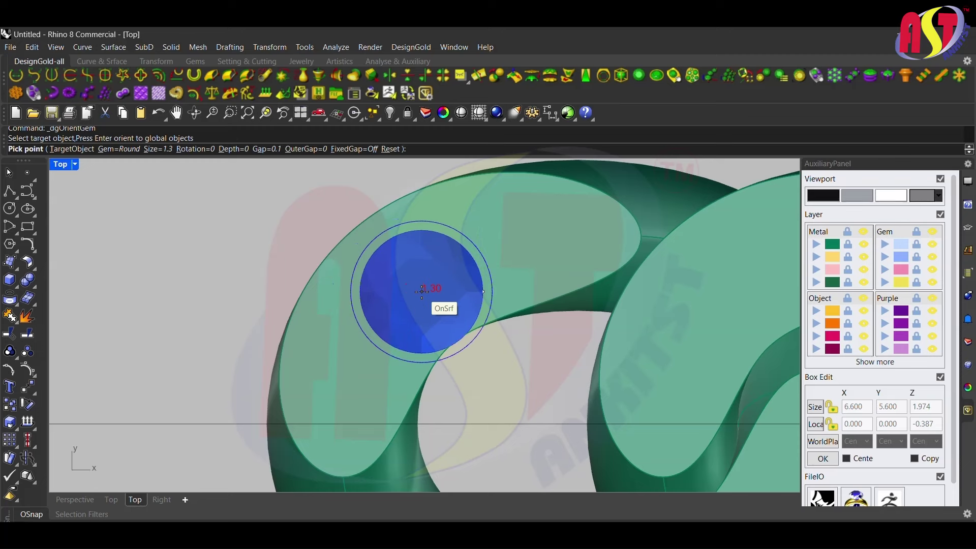
click(269, 150)
text(.15)
key(Return)
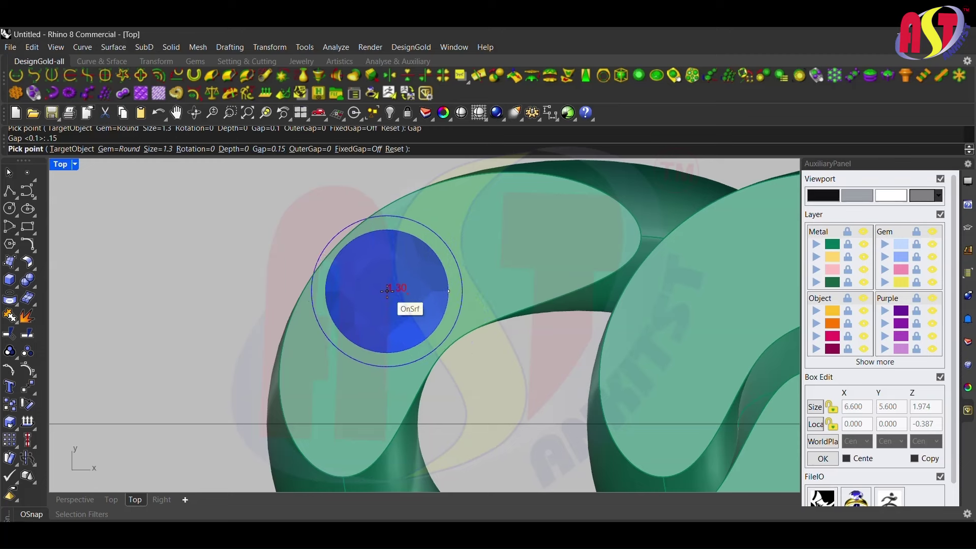
scroll(391, 290, down, 1)
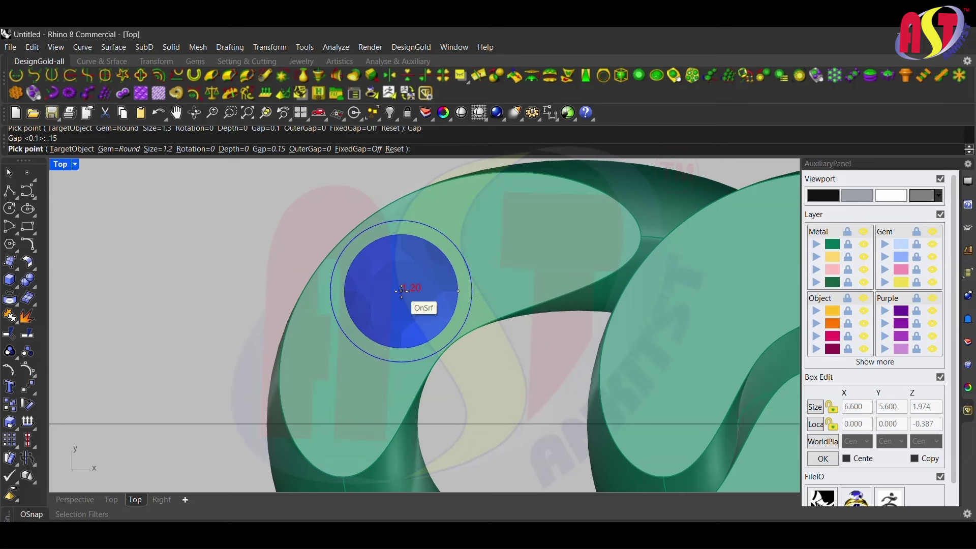
click(402, 291)
Turn on FixedGap, place a second gem, then delete the misplaced upper gem
scroll(474, 268, up, 2)
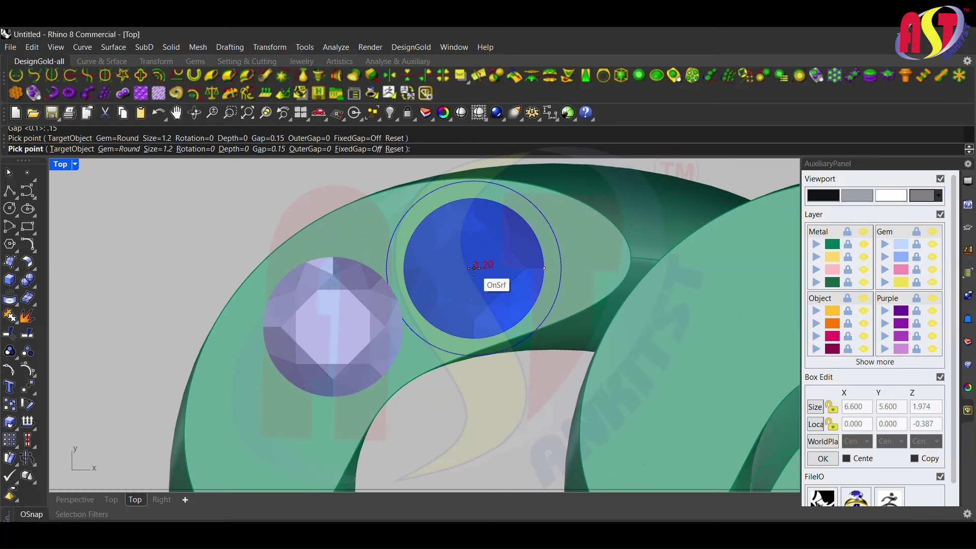
click(359, 149)
scroll(447, 234, down, 2)
scroll(448, 234, up, 2)
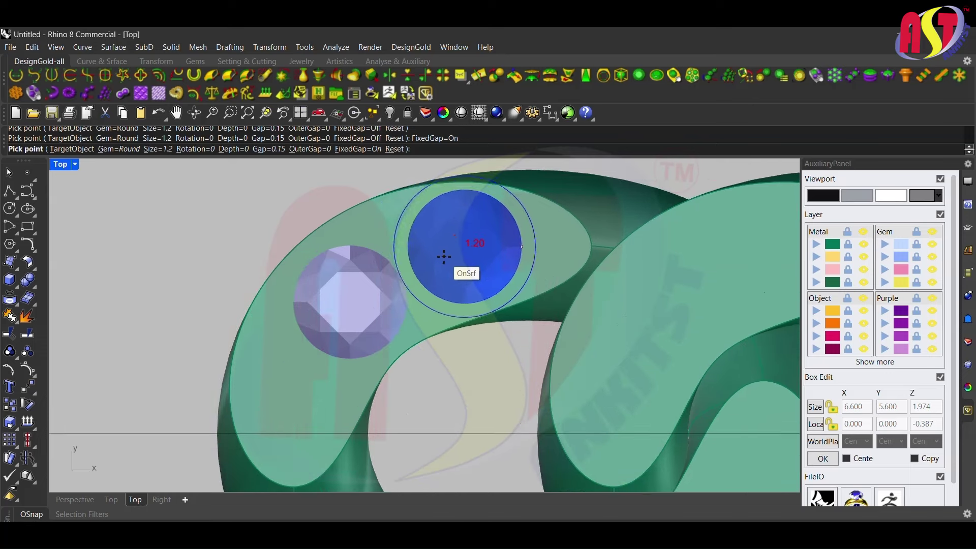
click(445, 262)
scroll(446, 258, down, 2)
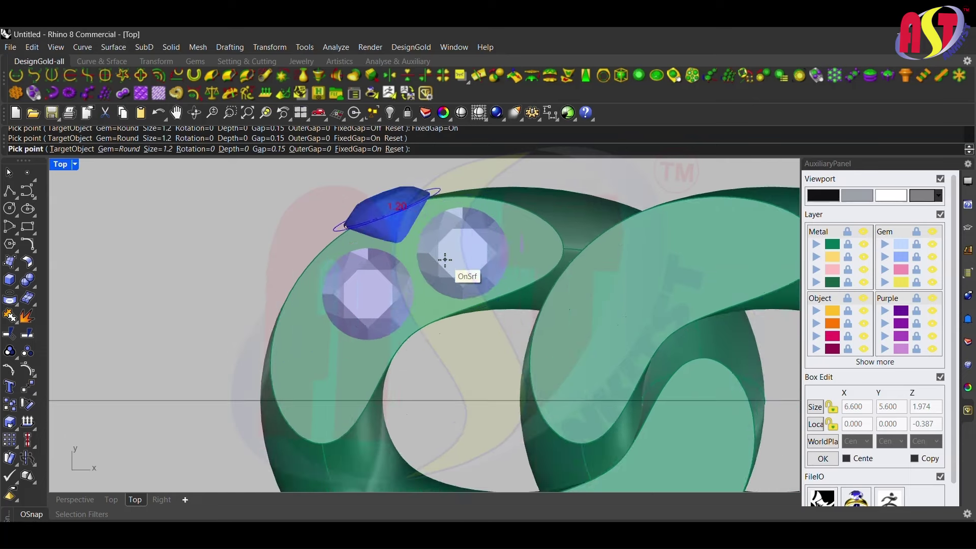
key(Escape)
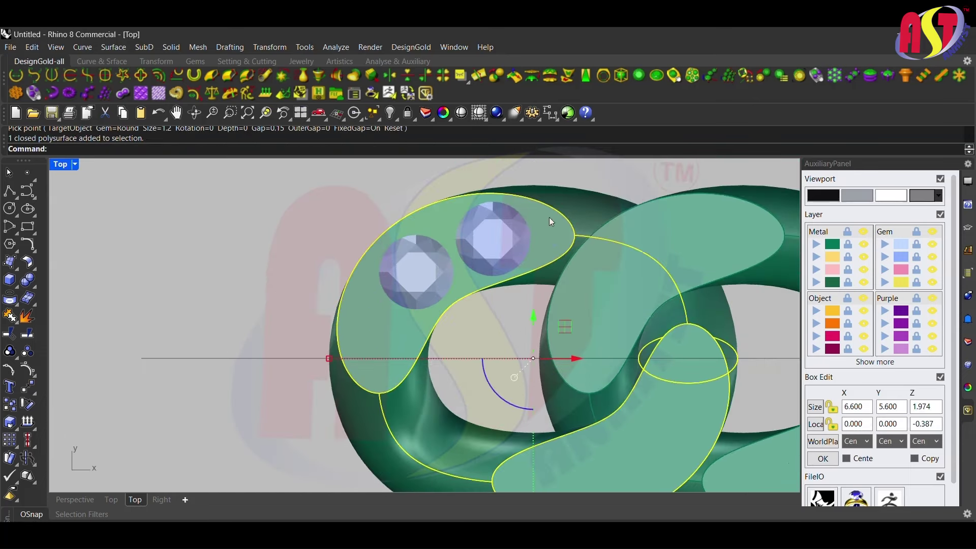
click(490, 224)
key(Delete)
Restart gem placement with FixedGap off and the gap set to 0.1
key(Return)
scroll(487, 246, up, 1)
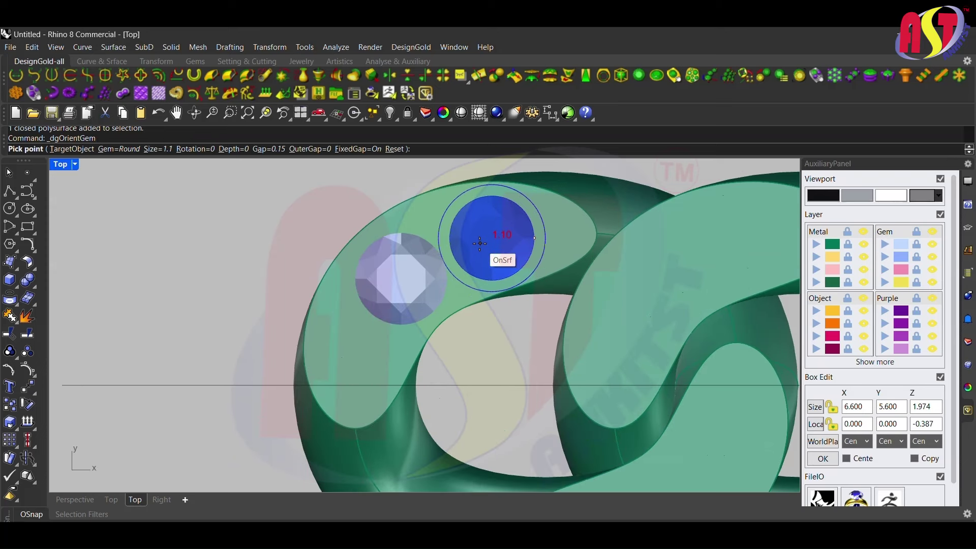
ctrl+scroll(346, 363, down, 1)
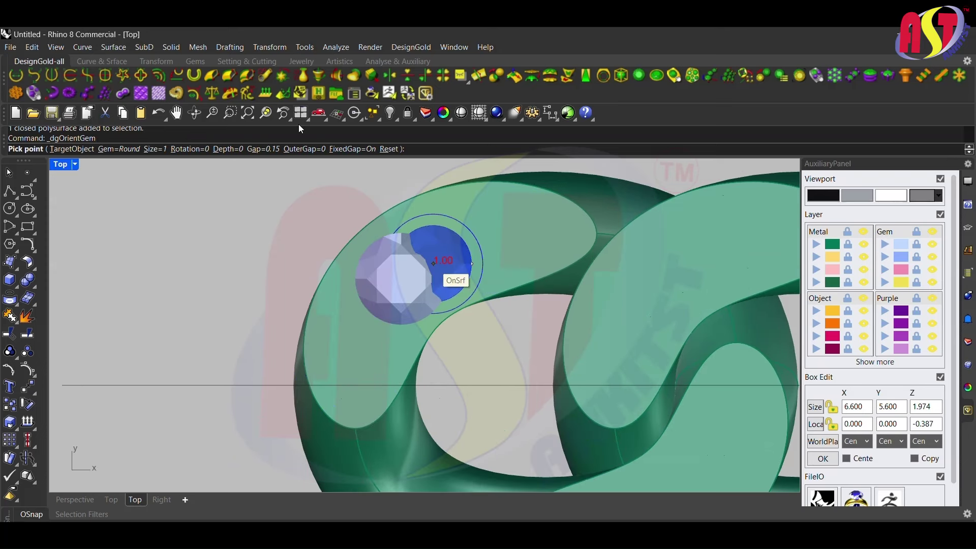
click(353, 150)
click(262, 149)
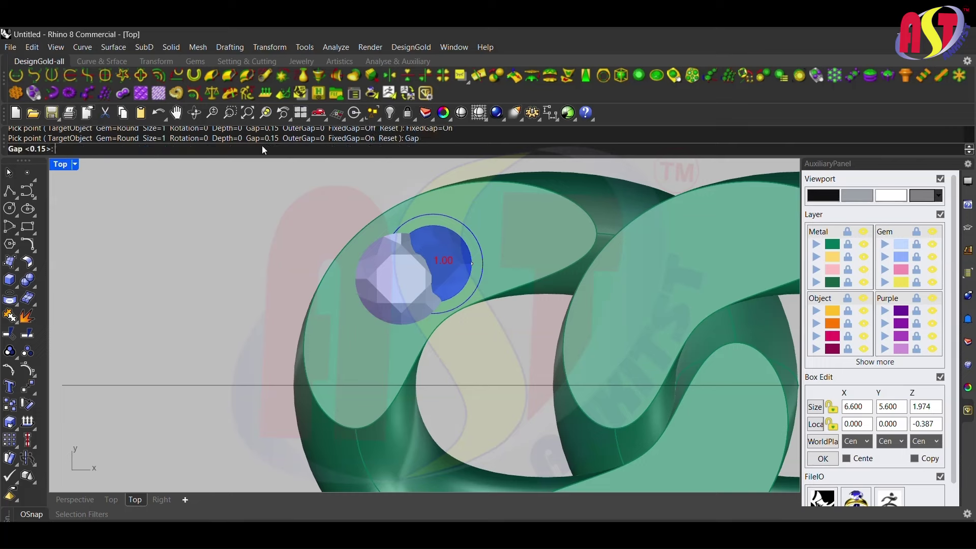
text(.1)
key(Return)
scroll(356, 351, up, 2)
scroll(356, 356, up, 2)
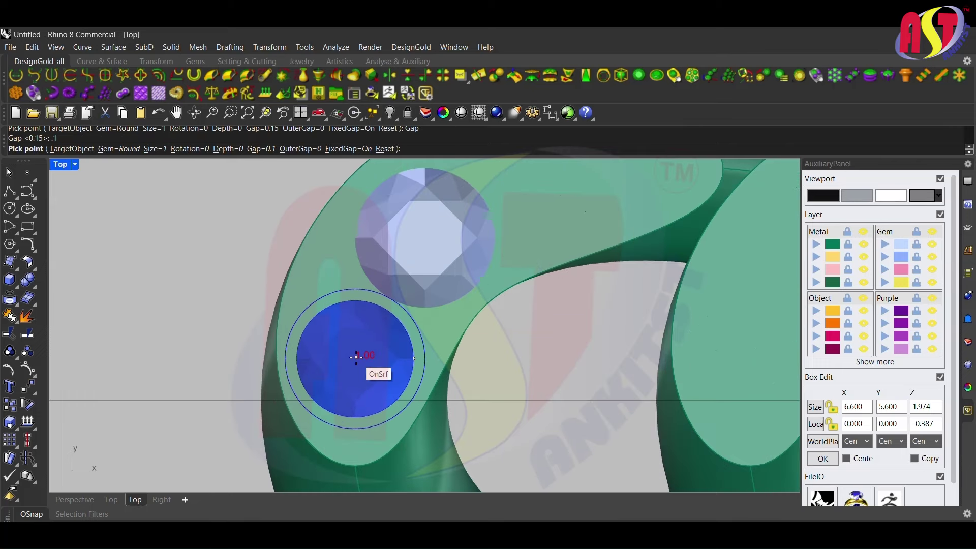
Place two more gems along the band's upper-left curve and select one of them
click(356, 356)
scroll(356, 355, down, 2)
scroll(435, 280, down, 1)
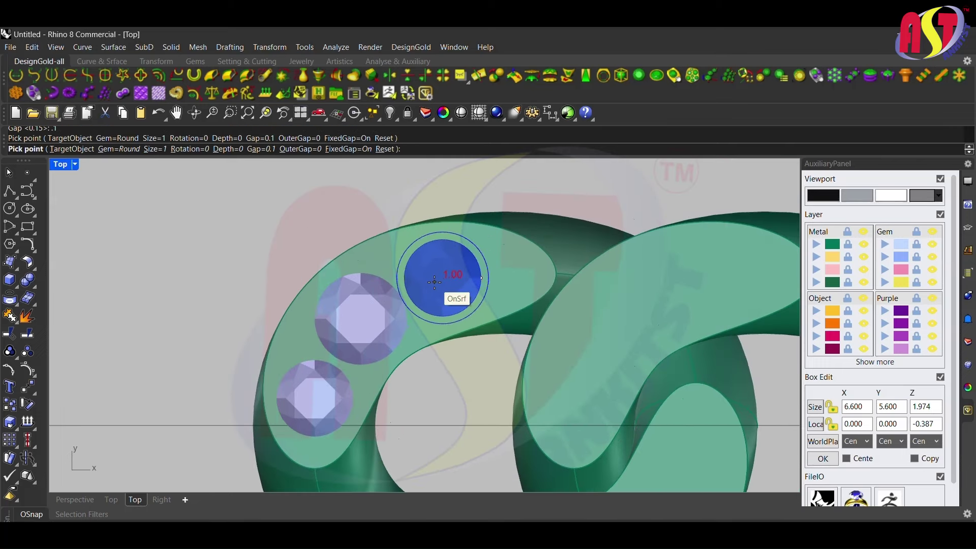
click(435, 282)
scroll(435, 282, down, 2)
key(Return)
click(395, 294)
Select all three gems and add Prongs In Linear with about 0.52 mm prong diameter
shift+click(450, 266)
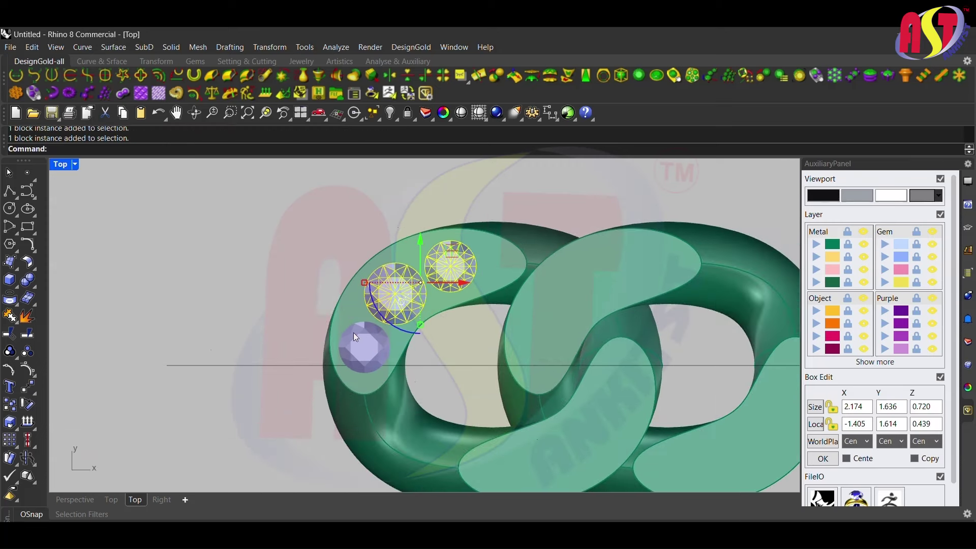
shift+click(354, 334)
scroll(354, 335, up, 1)
click(854, 76)
scroll(413, 282, up, 1)
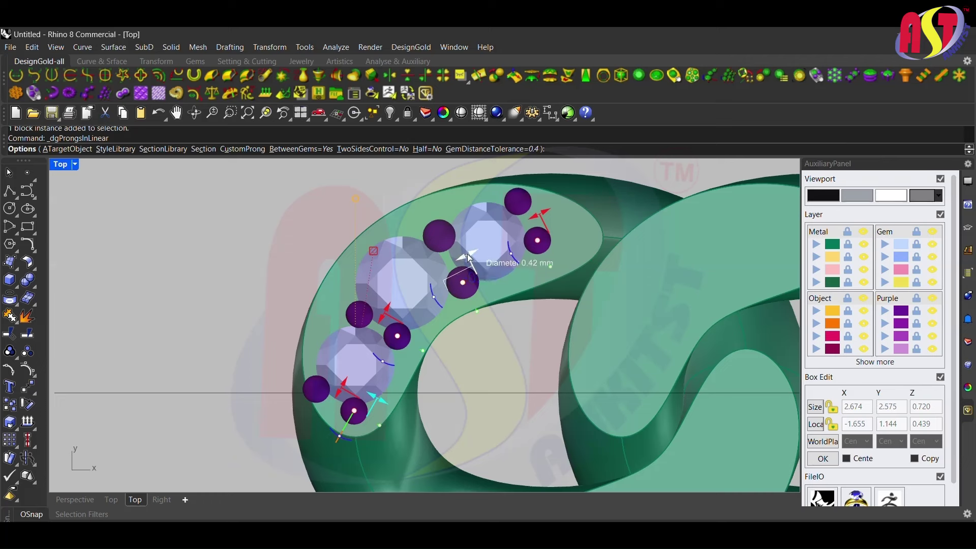
drag(469, 258, 473, 257)
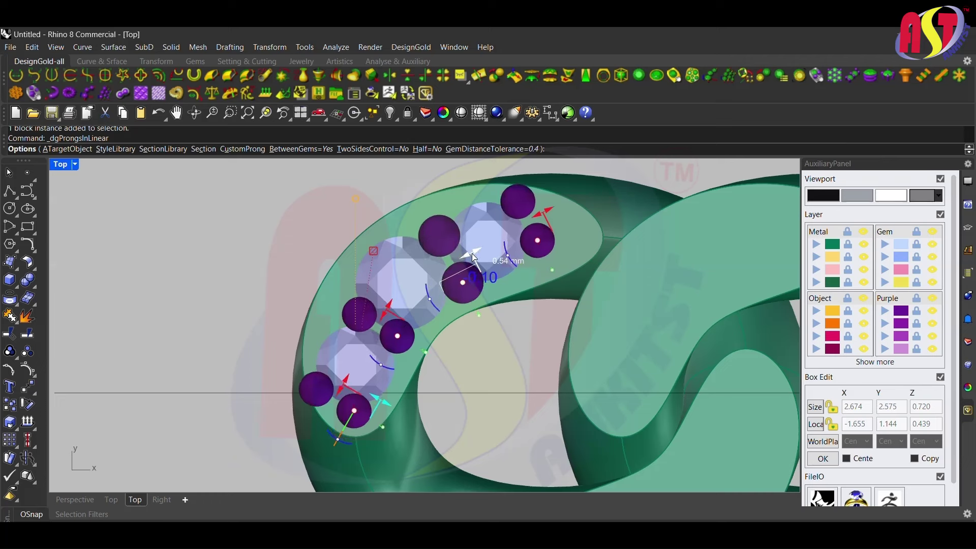
Zoom in to check the prongs around and between the gems, then confirm them
scroll(343, 422, up, 2)
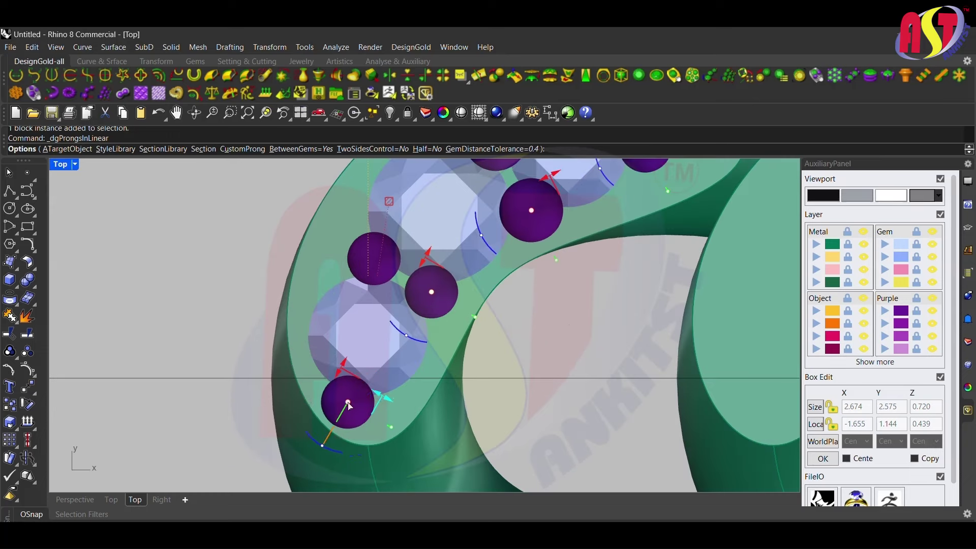
scroll(349, 405, down, 3)
scroll(348, 354, down, 1)
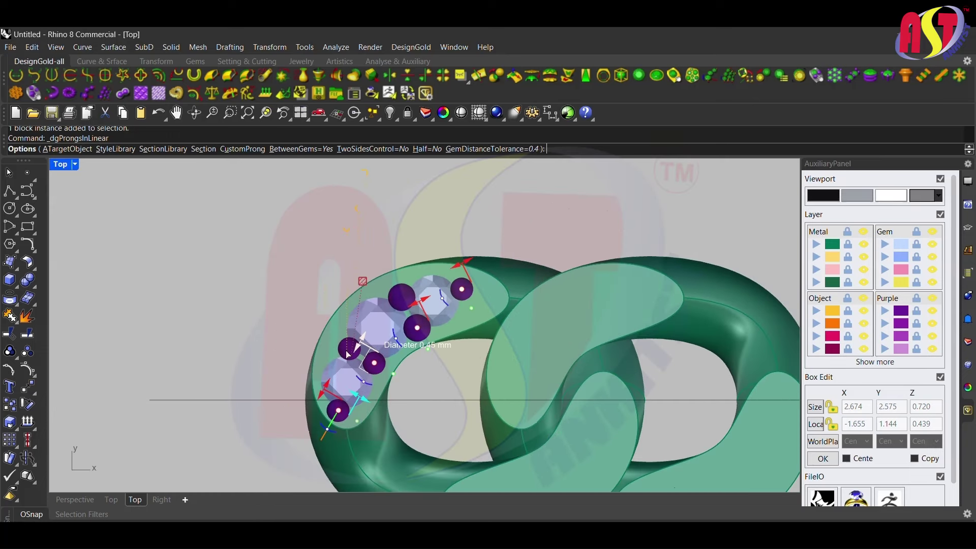
scroll(377, 337, up, 1)
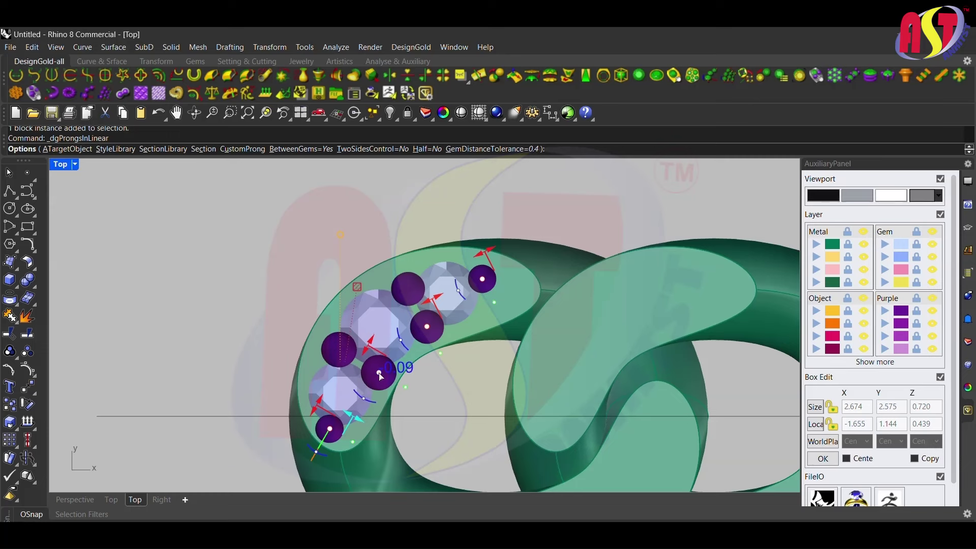
scroll(380, 376, up, 1)
scroll(380, 376, up, 1)
scroll(375, 339, down, 4)
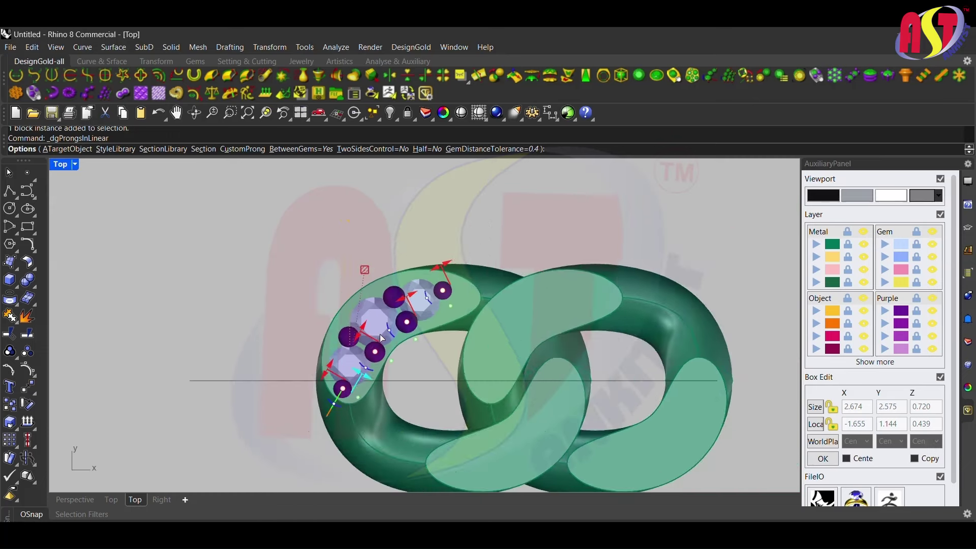
scroll(380, 334, up, 3)
scroll(379, 322, down, 3)
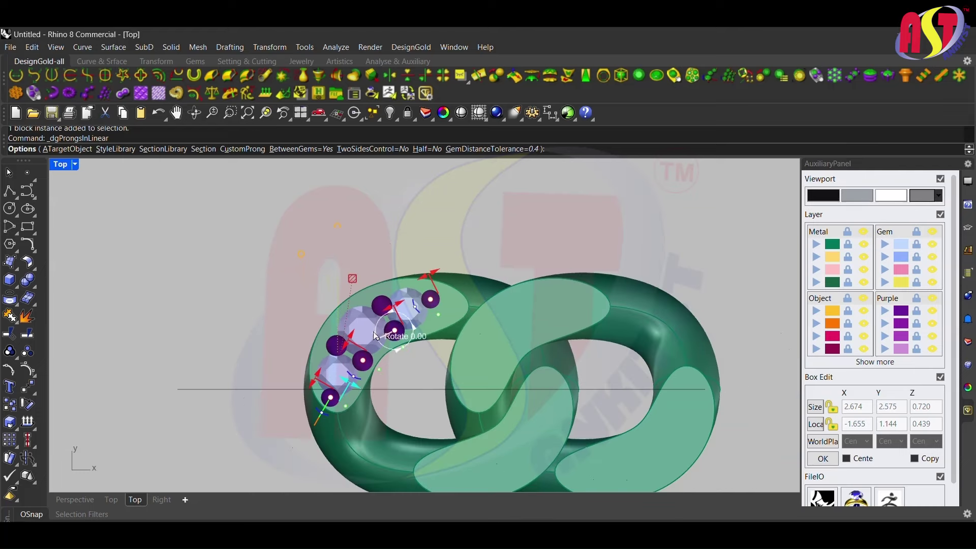
key(Return)
key(ctrl+F4)
Select the gem cluster with its prongs in Front view and start a move
key(ctrl+F2)
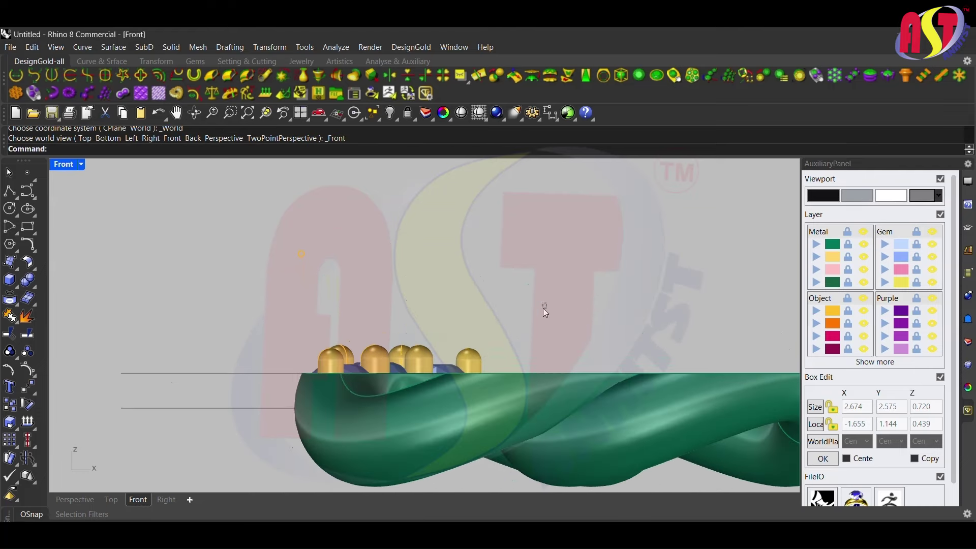
drag(543, 308, 366, 343)
text(m)
key(Return)
click(410, 322)
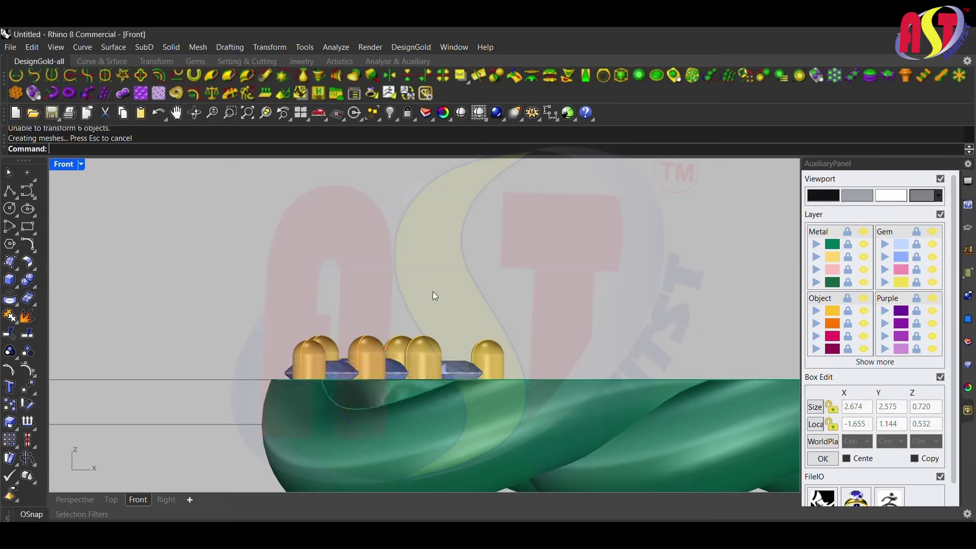
key(ctrl+F1)
Rotate-copy the selected gems and prongs 180° about the origin onto the right link
drag(271, 263, 469, 361)
text(r)
key(Return)
scroll(426, 333, down, 2)
click(448, 345)
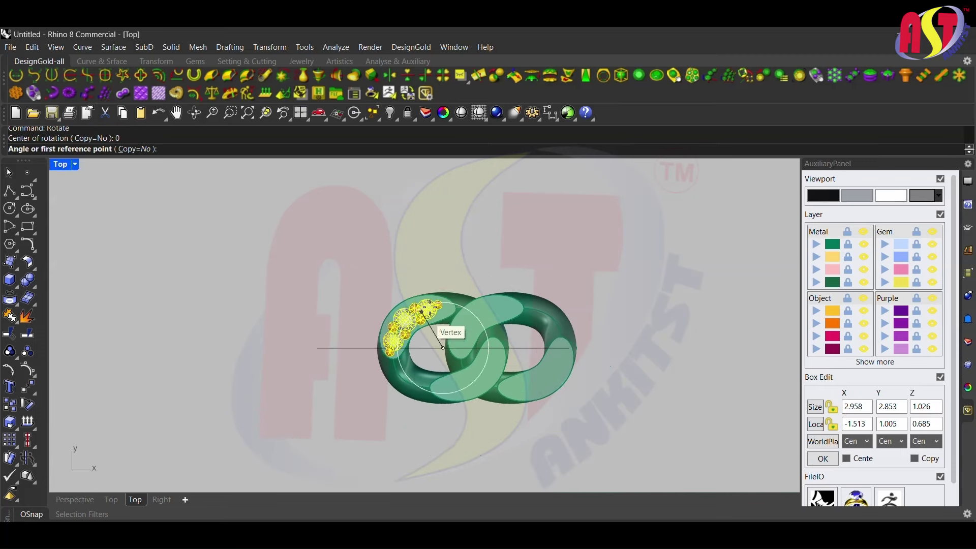
click(417, 325)
click(443, 436)
text(0)
key(Return)
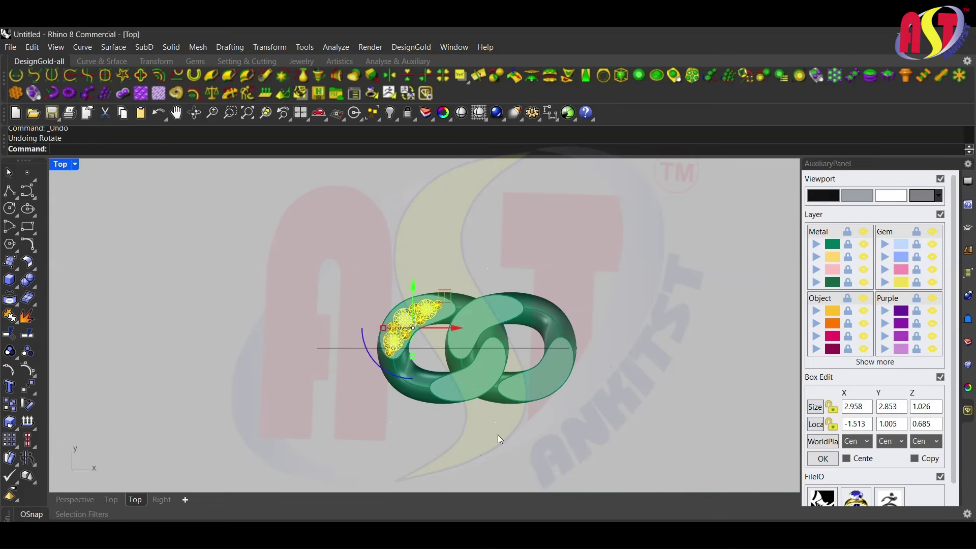
click(443, 450)
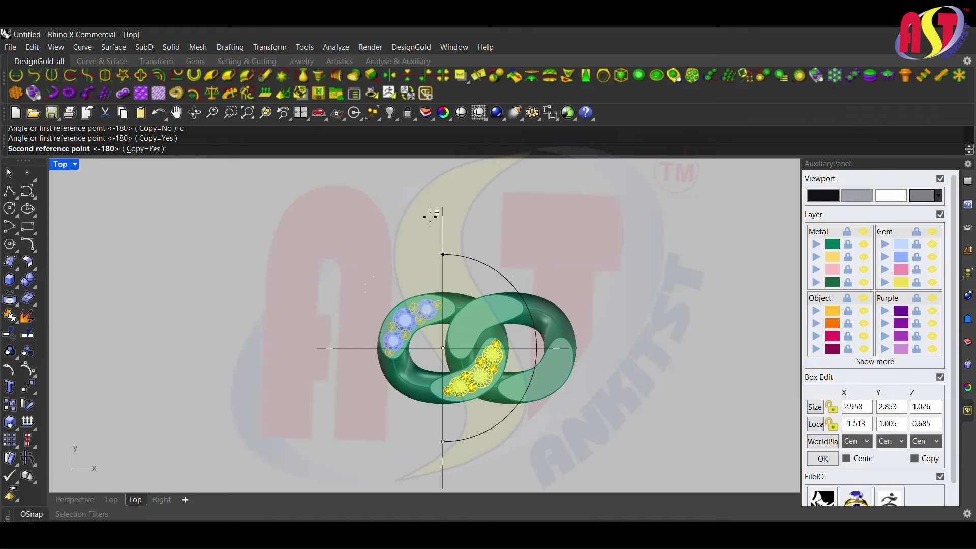
click(437, 246)
key(Return)
Repeat the 180° rotate-copy about the origin for the remaining gems
scroll(438, 294, up, 2)
key(Return)
click(435, 258)
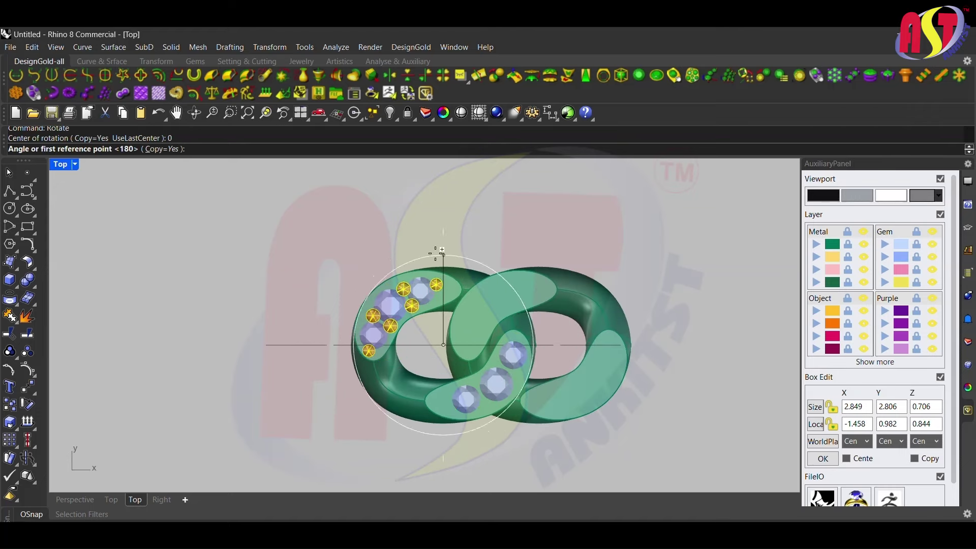
click(438, 445)
click(438, 245)
key(Return)
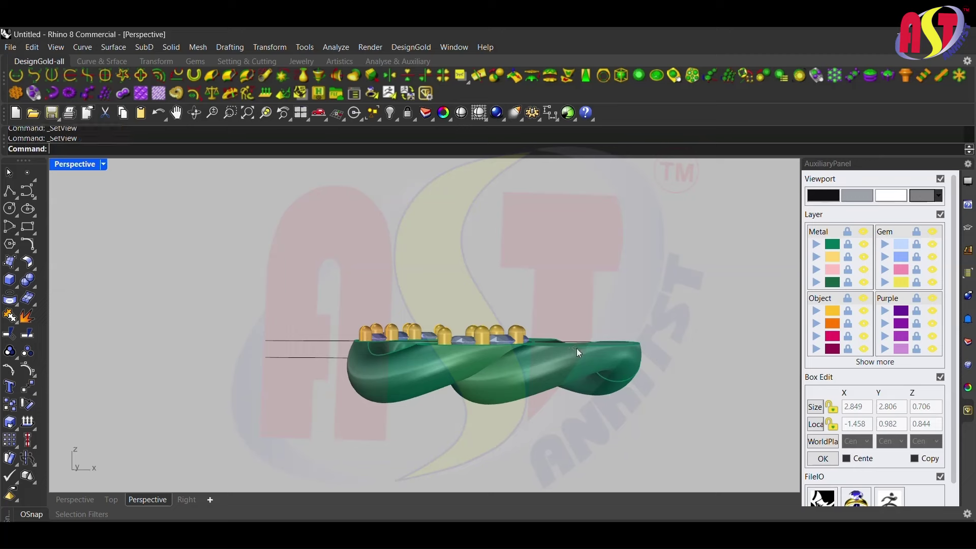
Select the gems on both links and view them in Perspective
click(421, 287)
scroll(399, 275, up, 2)
click(379, 312)
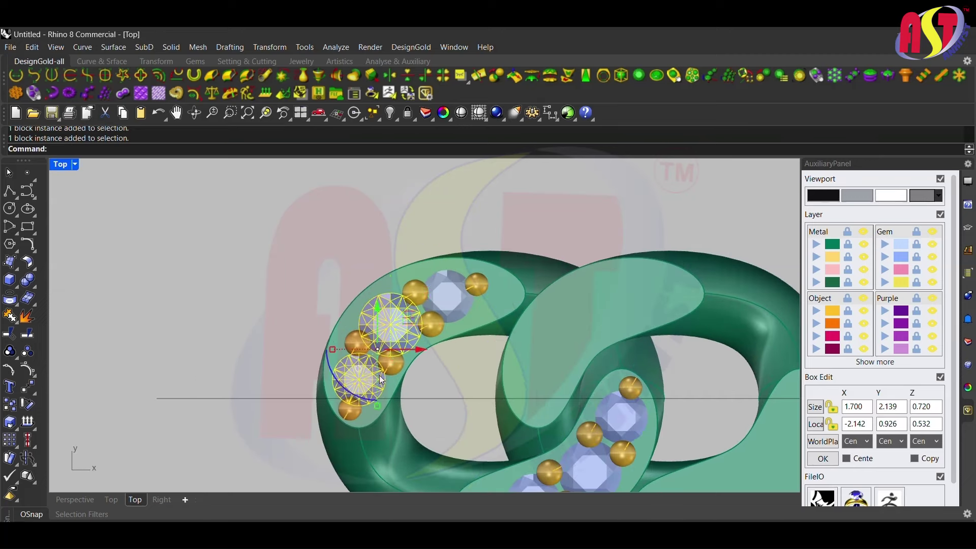
shift+click(380, 375)
scroll(379, 375, down, 1)
shift+click(475, 442)
key(ctrl+F4)
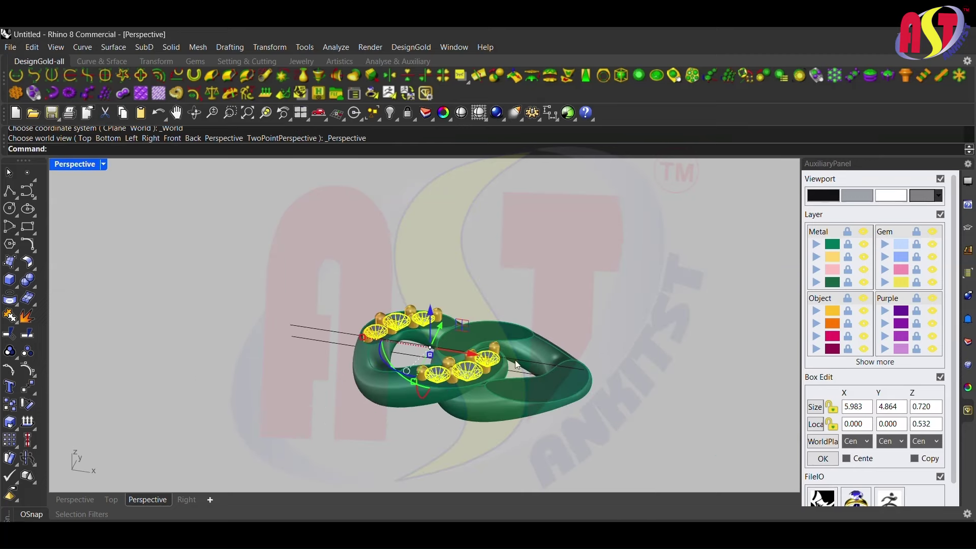
key(F6)
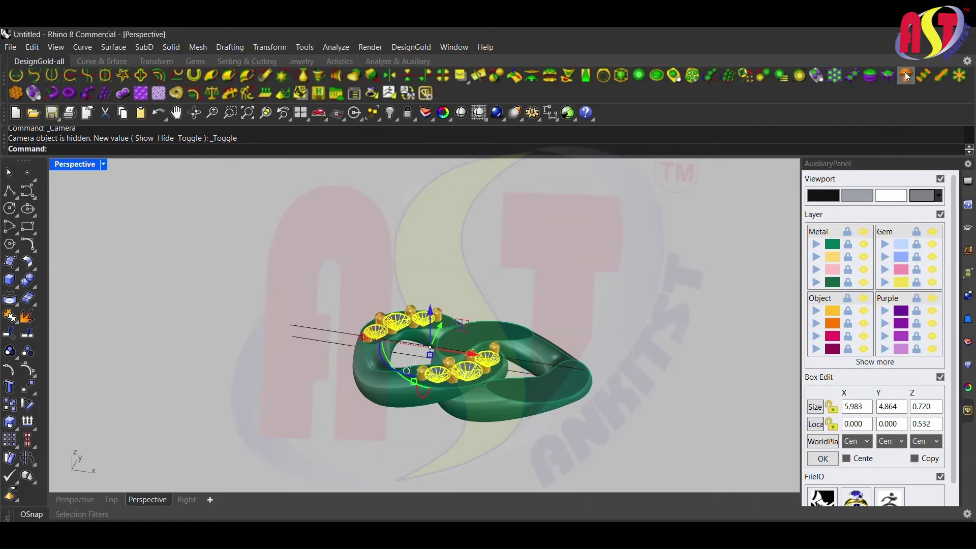
Generate DesignGold gem cutters for the stones, checking them in wireframe and ghosted display
click(908, 76)
scroll(458, 305, up, 3)
click(103, 164)
click(140, 81)
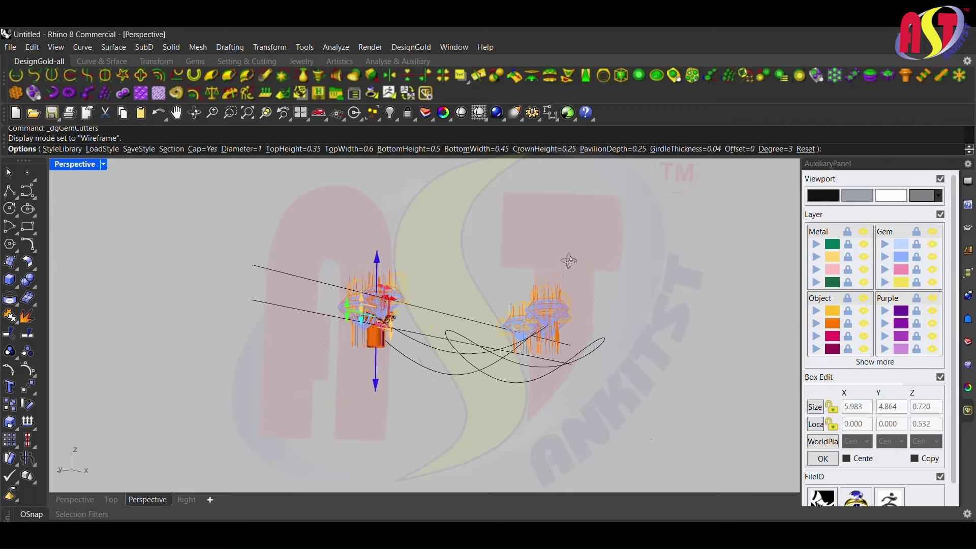
click(103, 164)
click(153, 127)
scroll(353, 342, up, 2)
scroll(352, 343, up, 2)
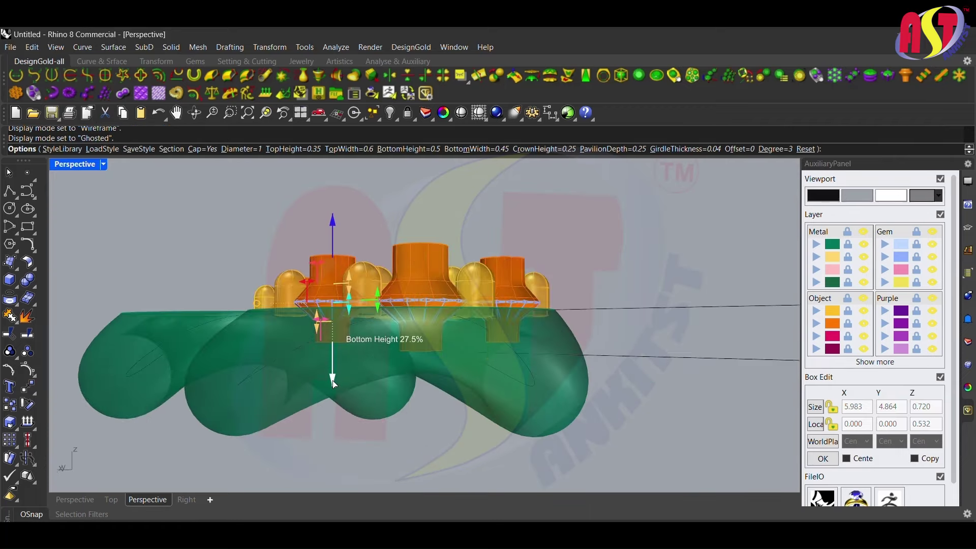
key(Return)
BooleanDifference the gem cutters from the links, then hide the six cutter polysurfaces
key(ctrl+F1)
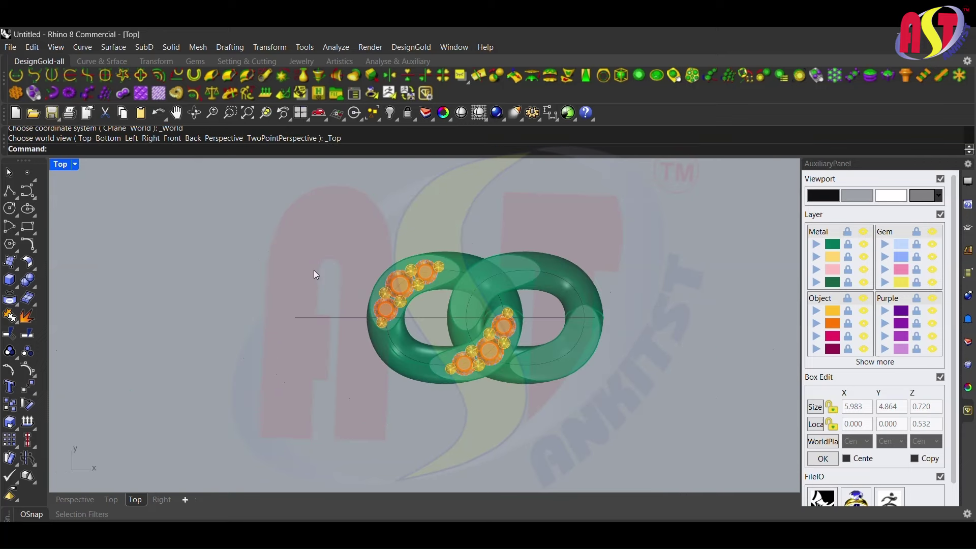
click(442, 270)
text(booleandifference)
key(Return)
key(Return)
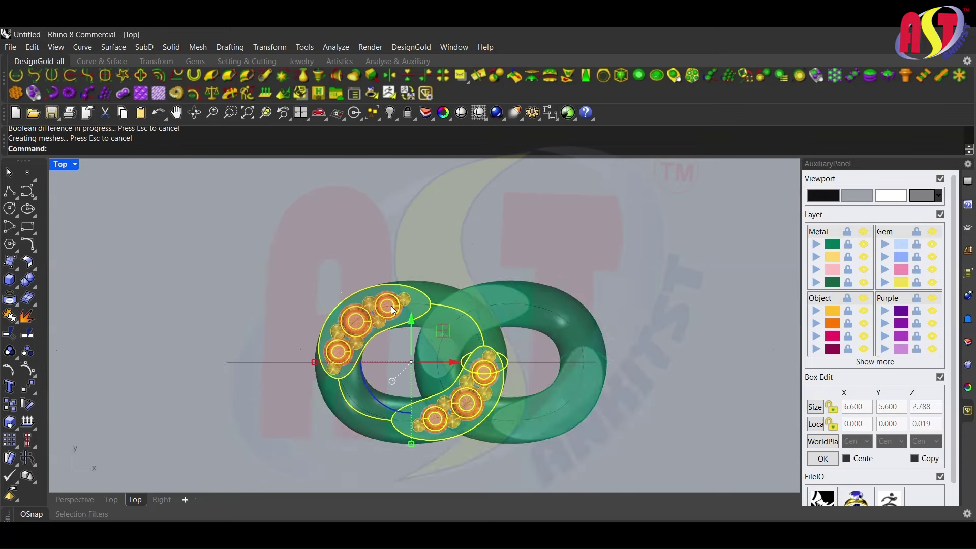
click(392, 307)
click(430, 365)
key(ctrl+h)
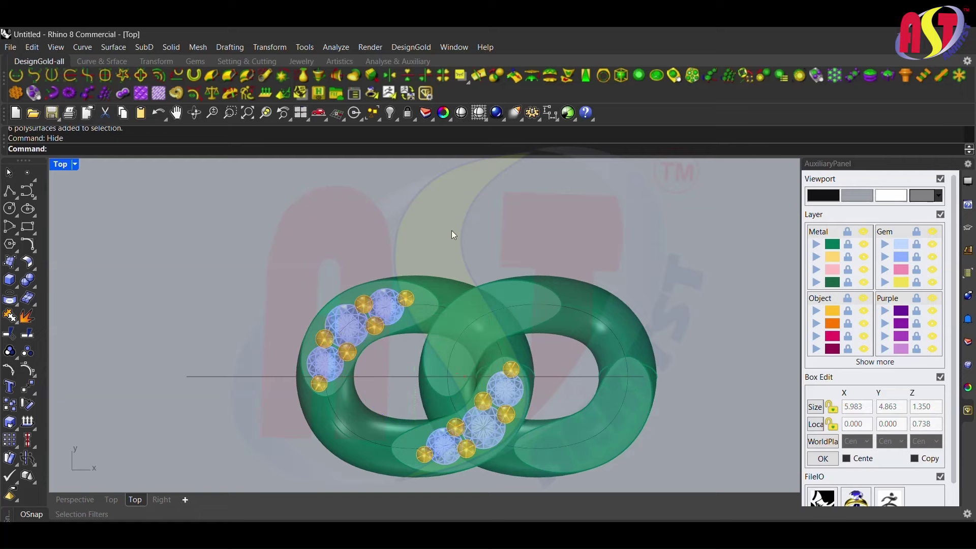
key(ctrl+F4)
click(103, 164)
click(142, 127)
scroll(459, 395, up, 5)
scroll(351, 334, up, 3)
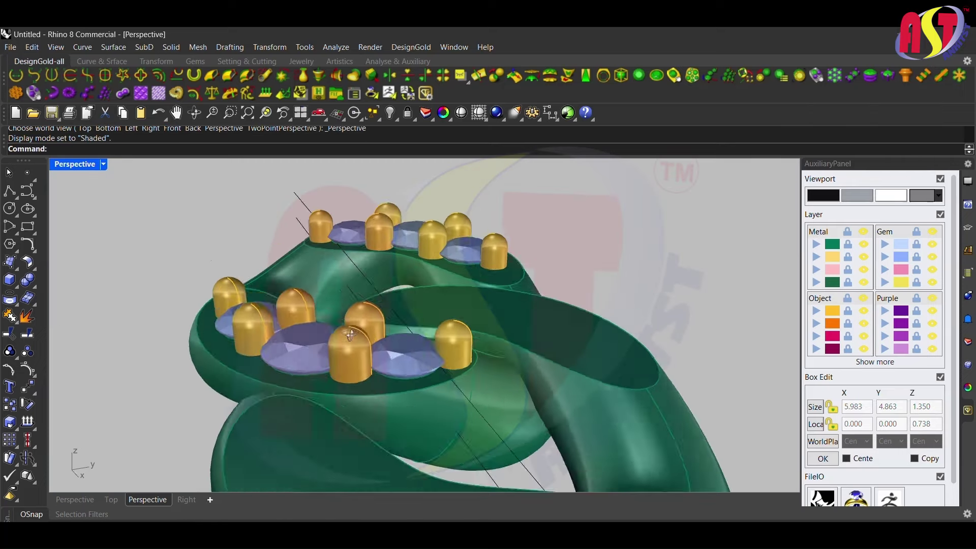
Delete the second link and the leftover circle curve in Top view
key(ctrl+F1)
key(ctrl+F4)
key(ctrl+F1)
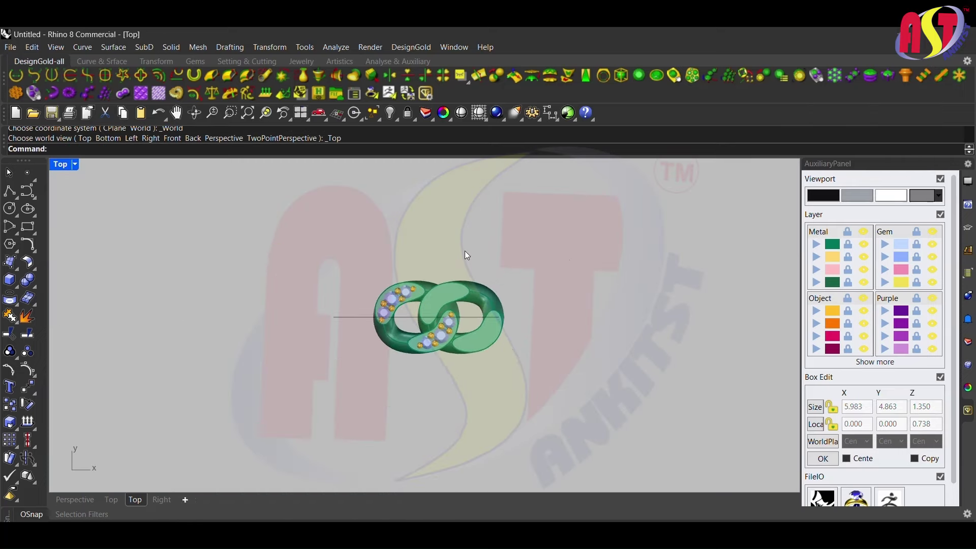
scroll(434, 309, up, 3)
click(479, 292)
scroll(477, 294, down, 4)
key(Delete)
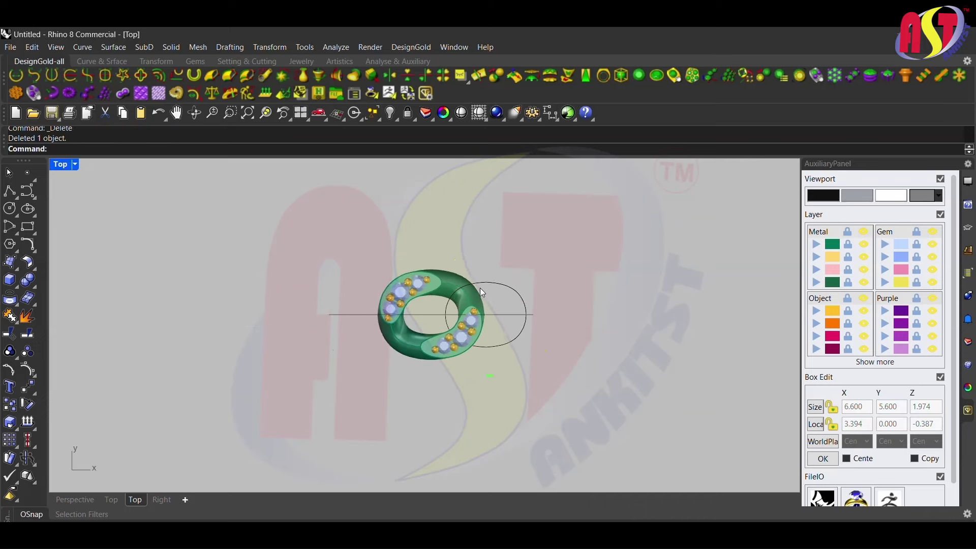
click(480, 288)
key(Delete)
Group the remaining link with its gems and prongs, then hide the group
key(ctrl+a)
key(ctrl+g)
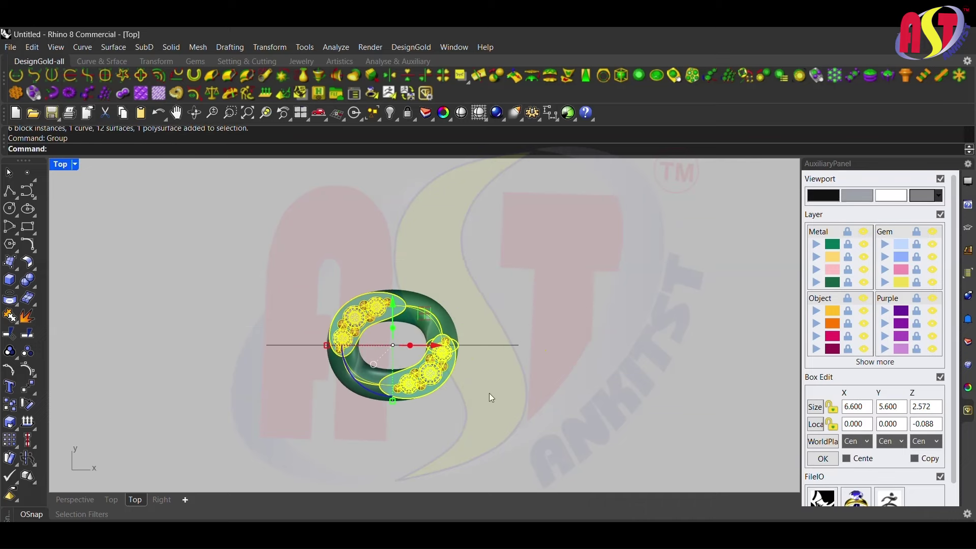
key(ctrl+h)
key(ctrl+F3)
text(ss)
key(Return)
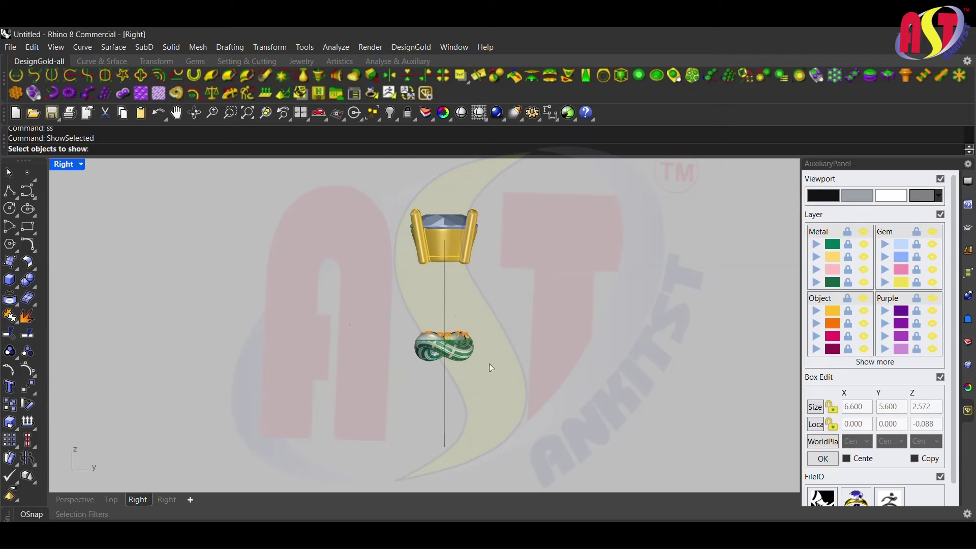
Show the two hidden ring curves and the center stone head, and select the outer circle
scroll(489, 365, up, 2)
drag(519, 333, 460, 277)
key(Return)
key(ctrl+F2)
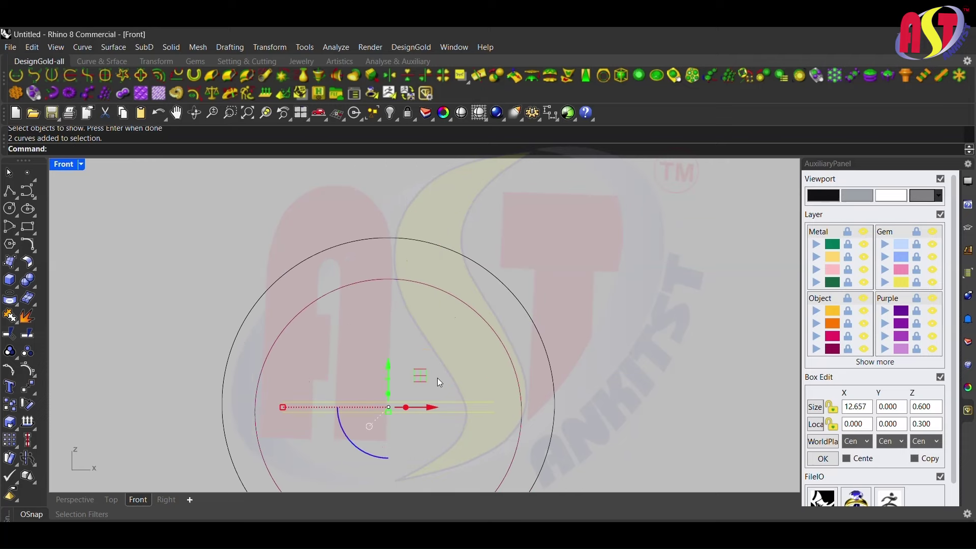
click(437, 377)
scroll(436, 364, down, 3)
click(465, 308)
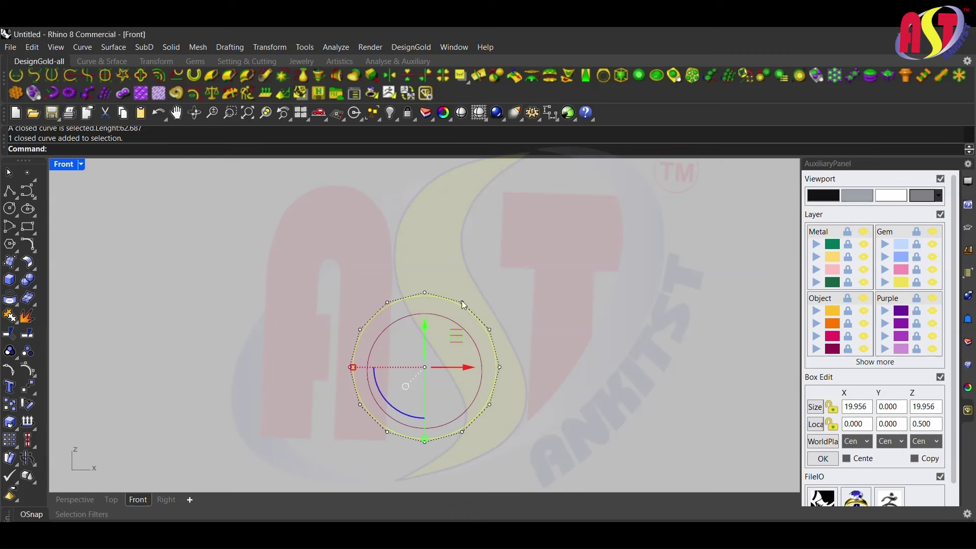
text(ss)
key(Return)
key(Return)
scroll(451, 294, up, 2)
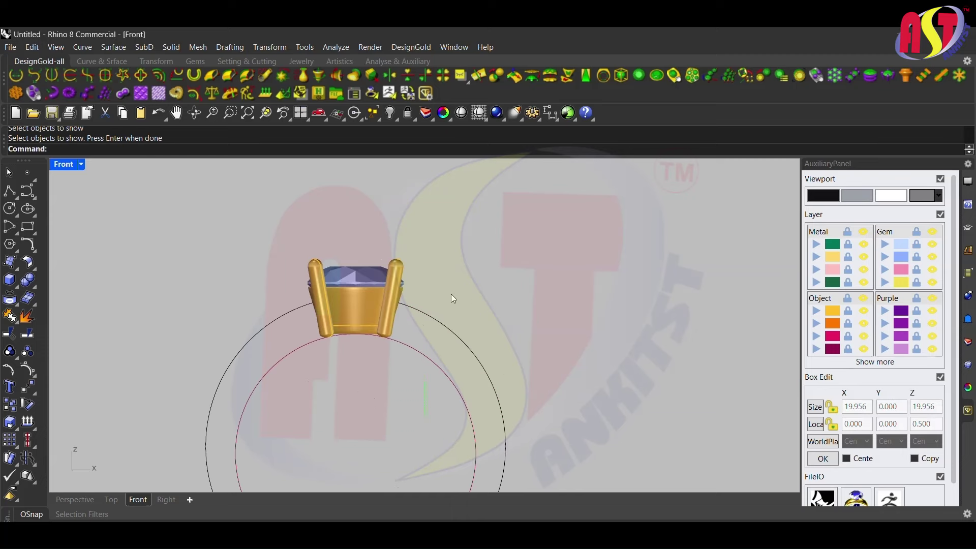
text(s)
Split the outer ring circle at its bottom point and select its right half
key(Return)
key(p)
key(Return)
scroll(448, 266, down, 2)
scroll(448, 265, down, 2)
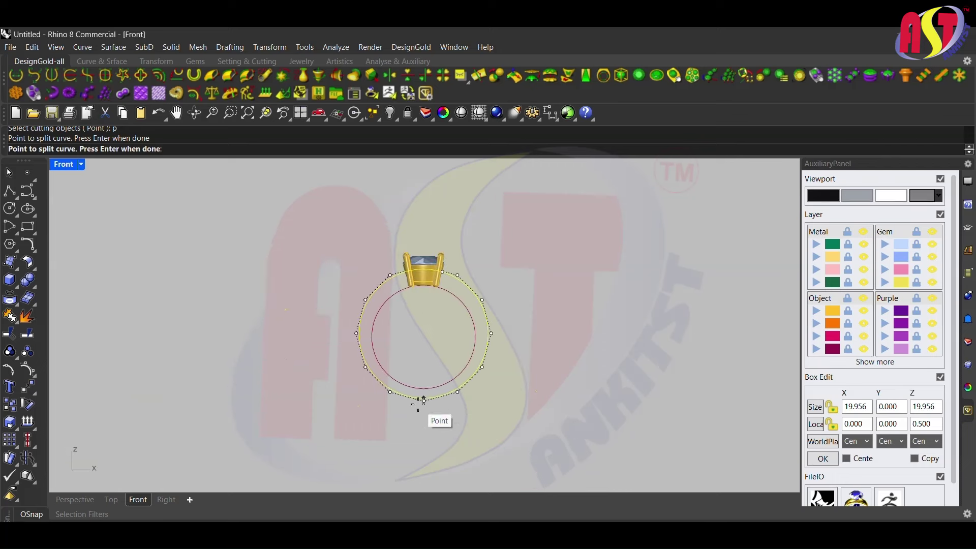
click(424, 399)
key(Return)
click(454, 331)
click(472, 312)
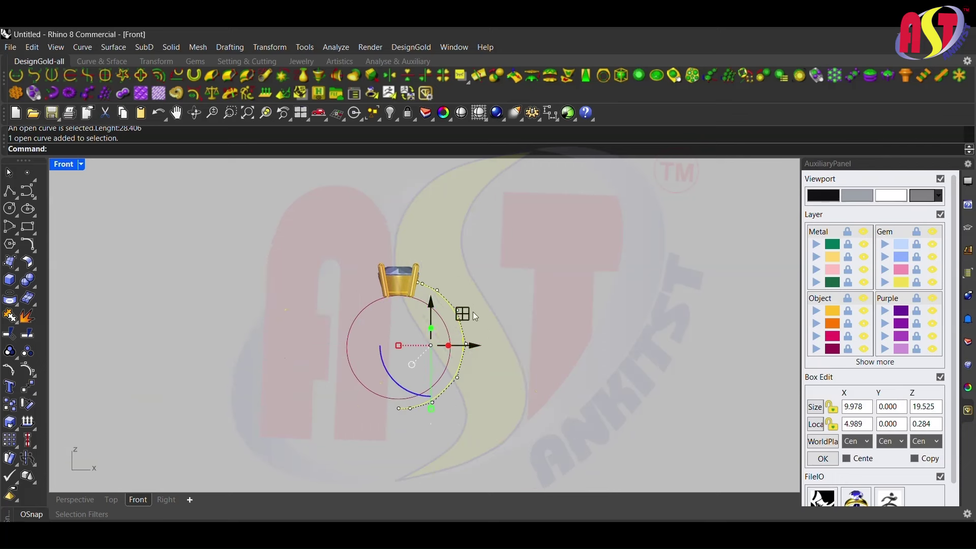
Straighten the right half arc into a 28.406 line and move it aside
key(ctrl+F4)
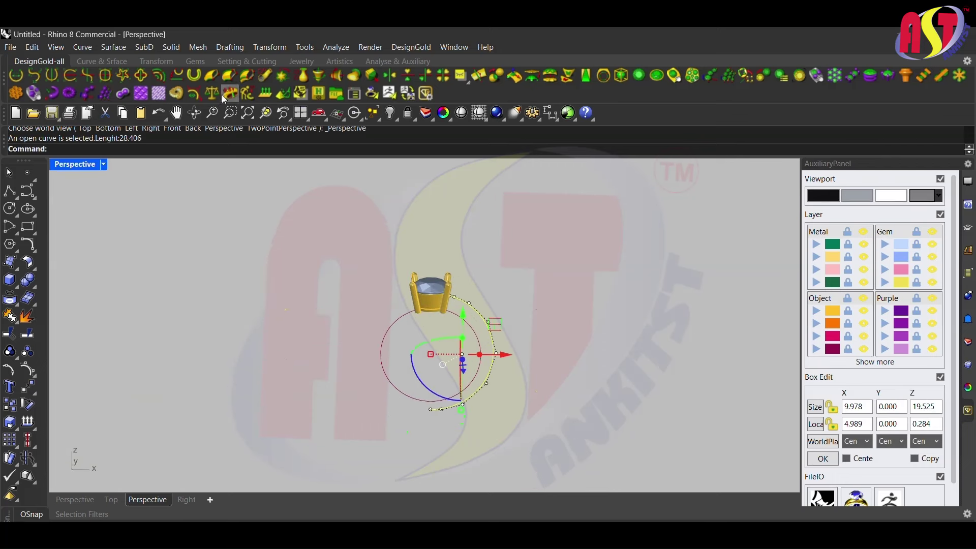
shift+click(492, 291)
click(181, 75)
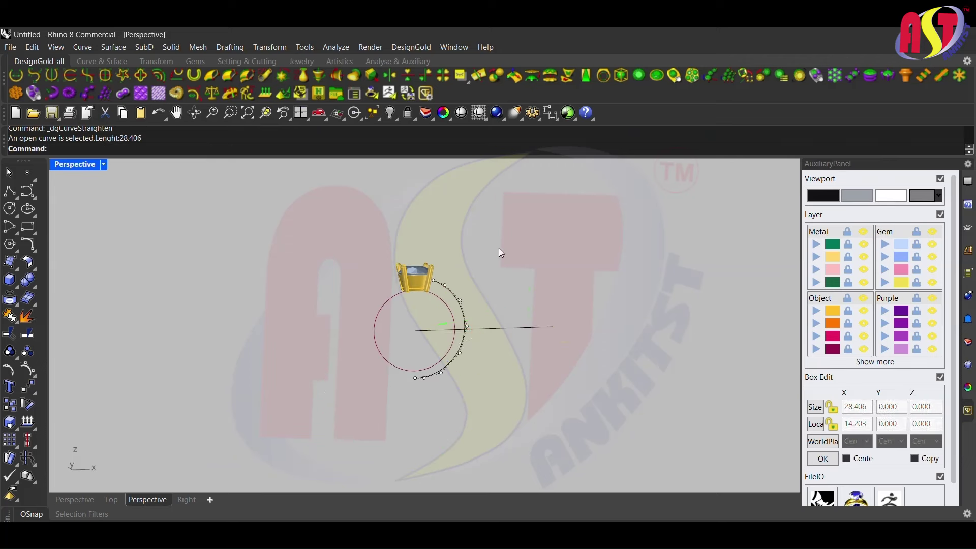
right_drag(485, 366, 514, 356)
drag(513, 356, 559, 345)
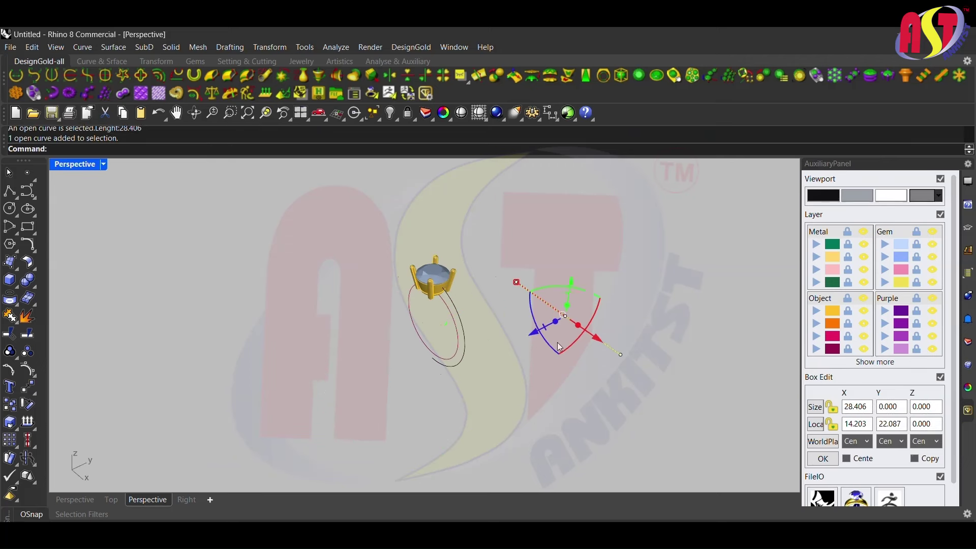
Show the hidden gem-set link again
key(ctrl+shift+h)
scroll(488, 285, up, 5)
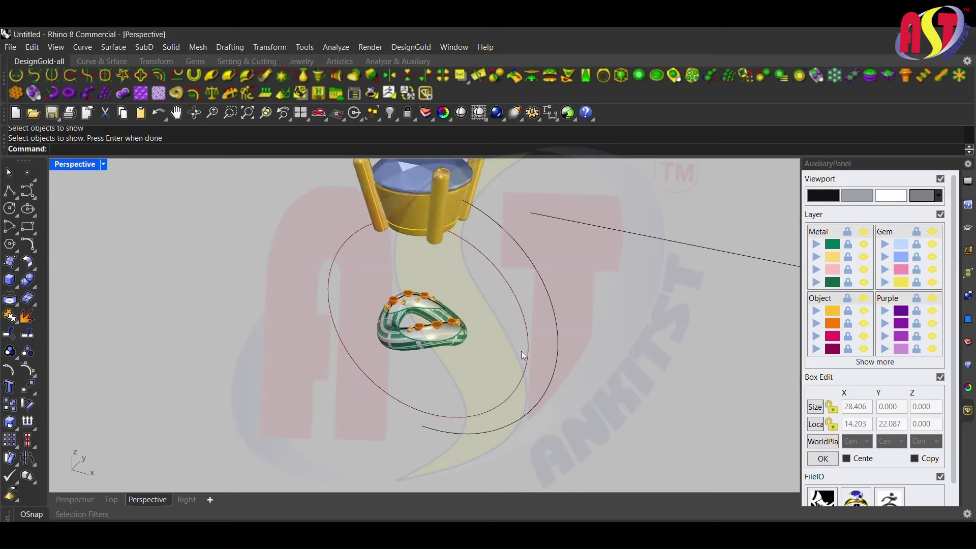
drag(377, 298, 482, 350)
key(Return)
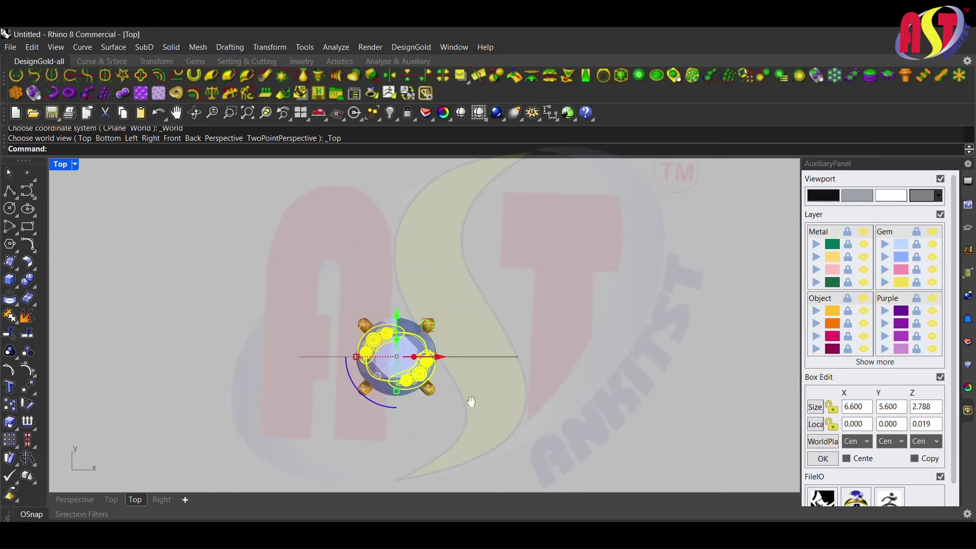
Move the gem-set link to sit above the center stone
click(355, 356)
key(ctrl+h)
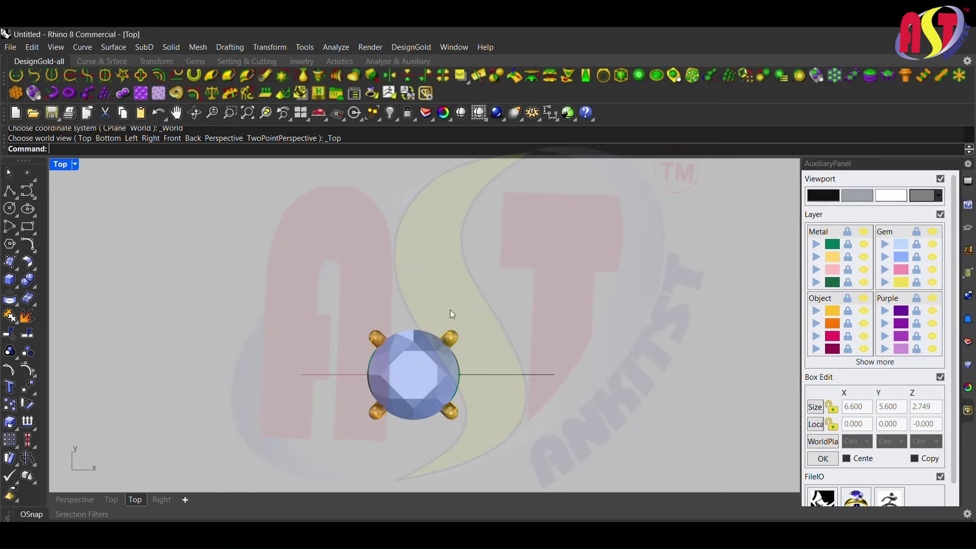
scroll(452, 309, down, 3)
key(ctrl+F4)
drag(344, 311, 546, 389)
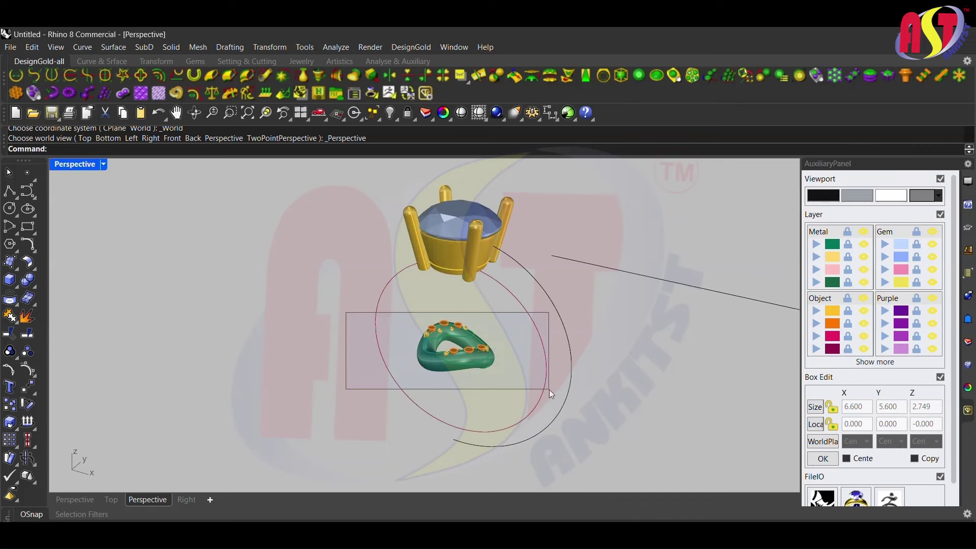
key(ctrl+F1)
text(M)
key(Return)
click(465, 385)
click(441, 312)
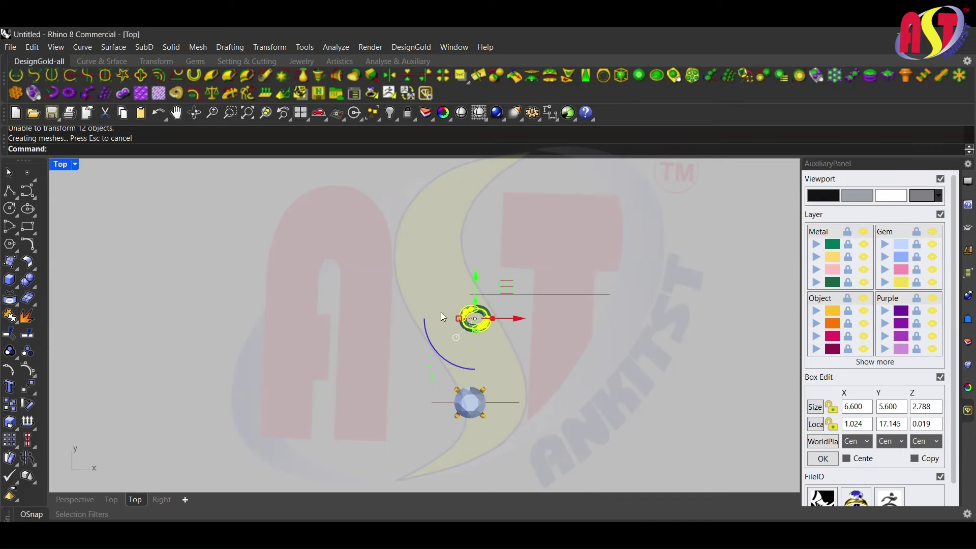
Shift the gem-set link to the right, onto the horizontal line's end
drag(400, 280, 584, 367)
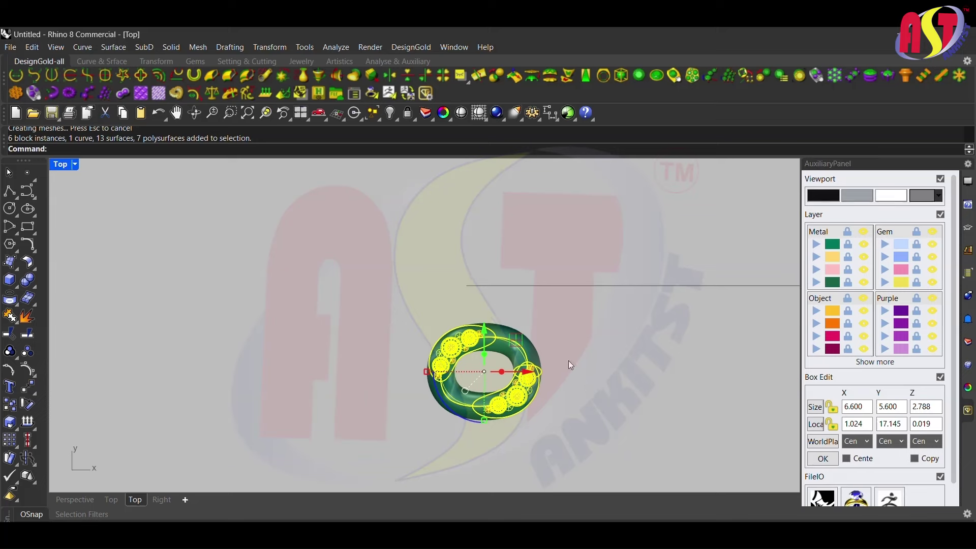
text(m)
key(Return)
click(584, 388)
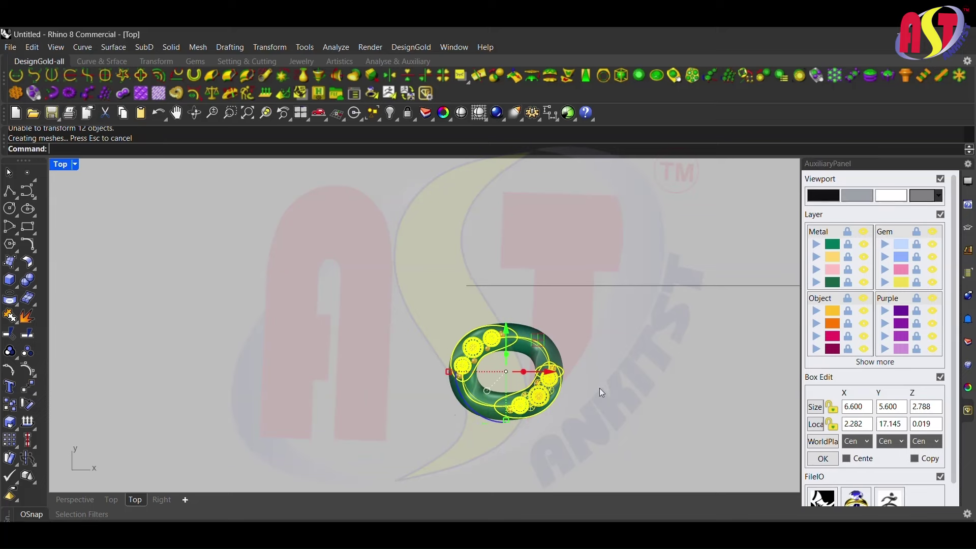
text(line)
key(Return)
click(466, 285)
scroll(465, 284, down, 2)
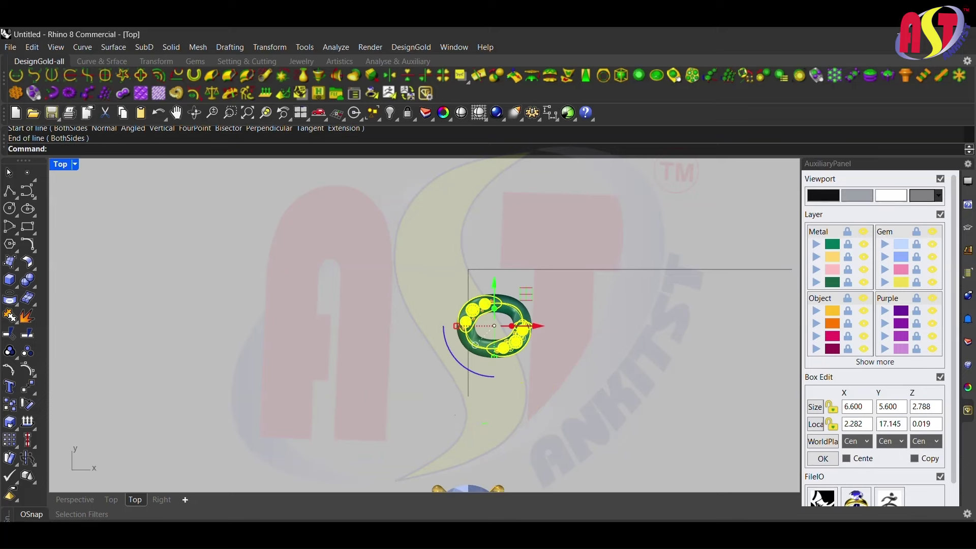
scroll(573, 338, up, 2)
click(565, 341)
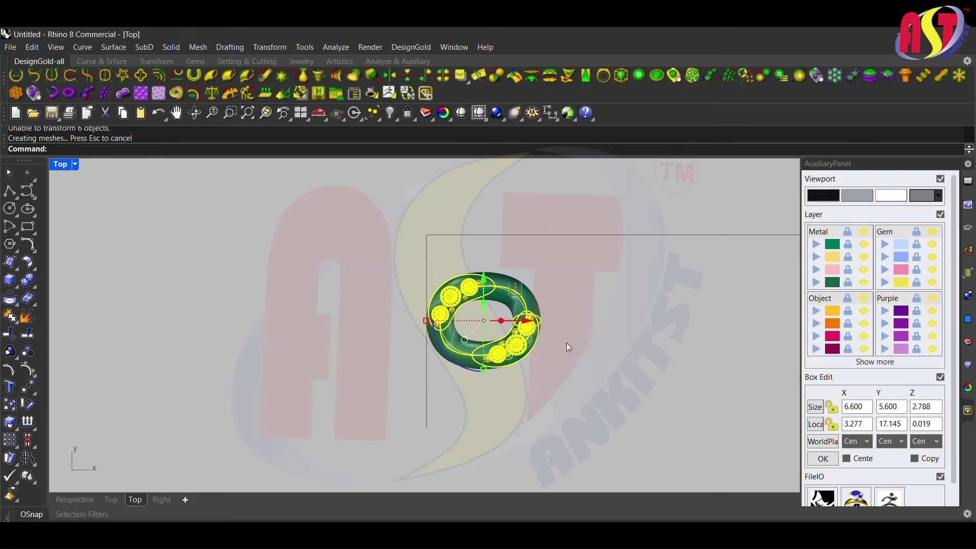
key(Return)
key(Escape)
Polar-array the link and its gems into 10 interlocking copies
scroll(517, 338, down, 1)
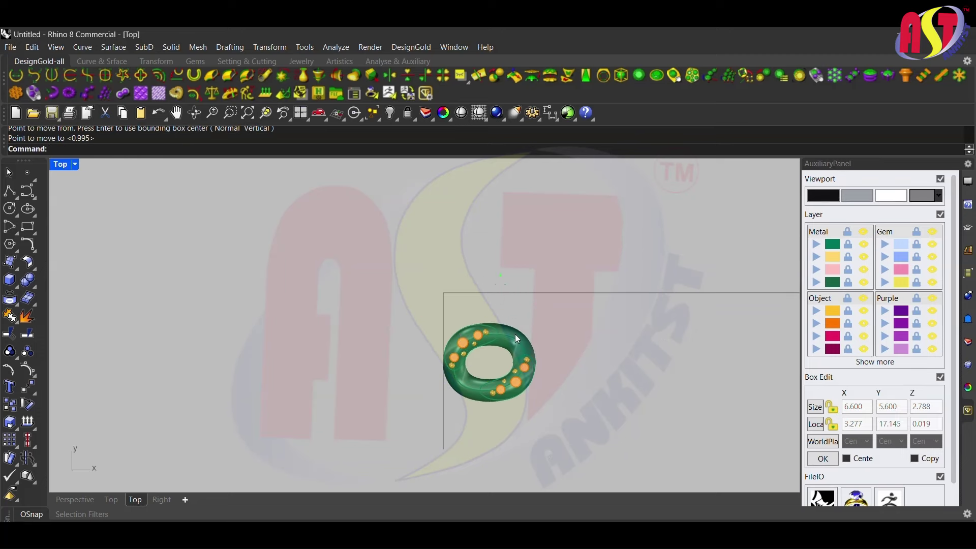
drag(372, 312, 579, 412)
right_drag(578, 412, 550, 382)
text(ArrayPolar)
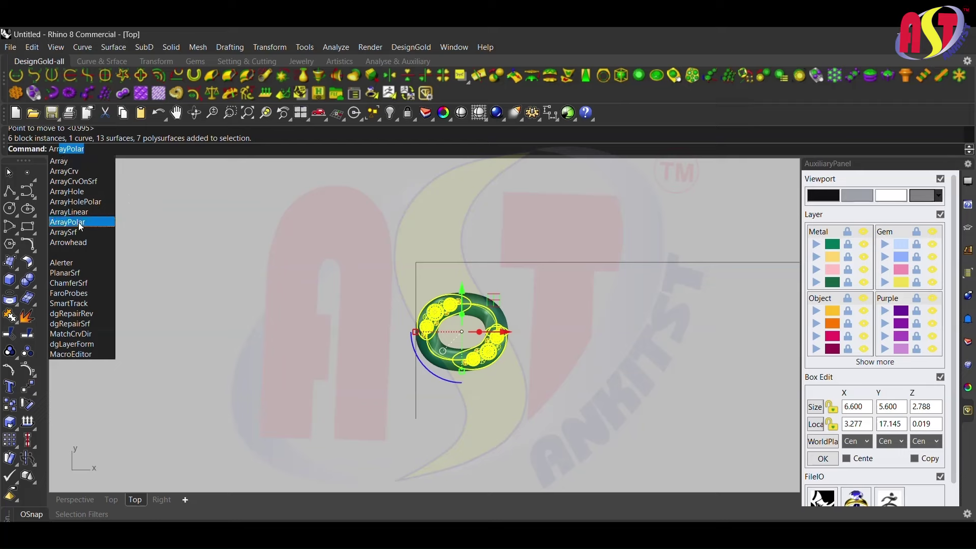
click(80, 227)
text(10)
key(Return)
click(366, 261)
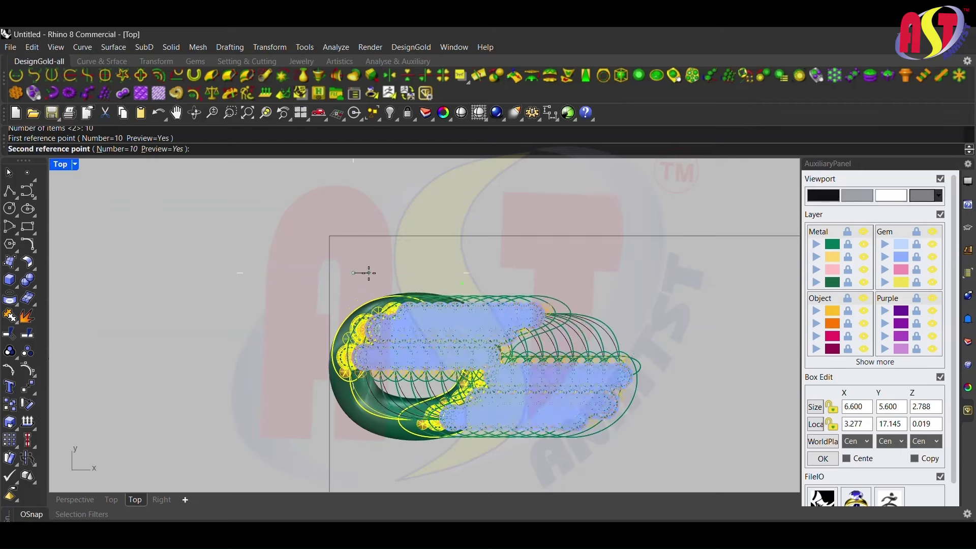
click(440, 268)
Move the link chain and the guide line so the chain lies along the line
scroll(493, 356, down, 3)
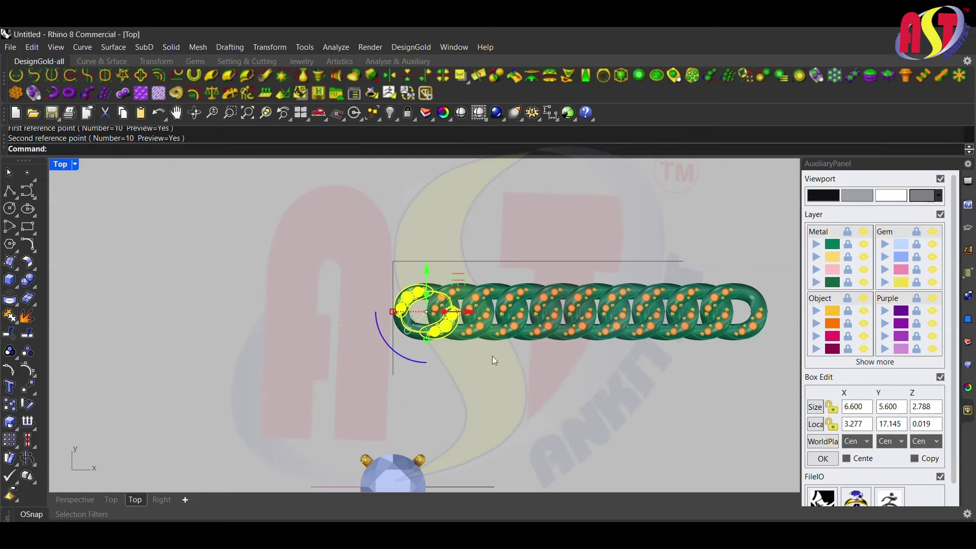
drag(571, 202, 541, 251)
scroll(508, 330, up, 3)
click(375, 242)
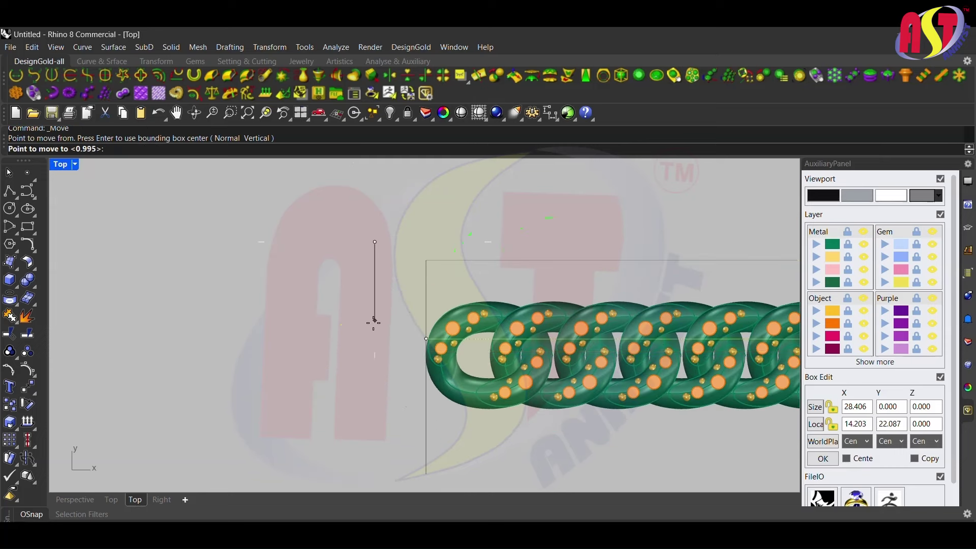
click(375, 337)
scroll(497, 297, down, 3)
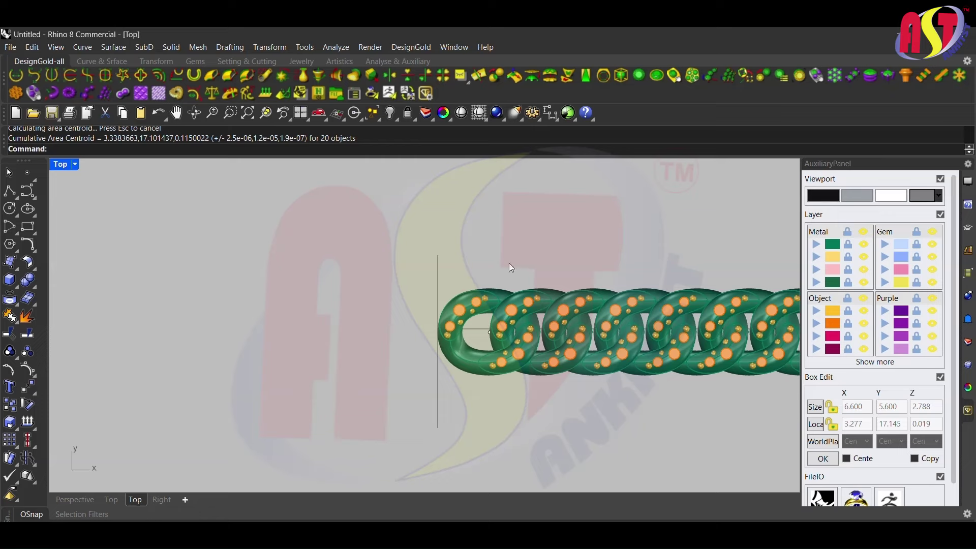
scroll(487, 324, up, 5)
key(Return)
scroll(487, 328, up, 2)
click(508, 320)
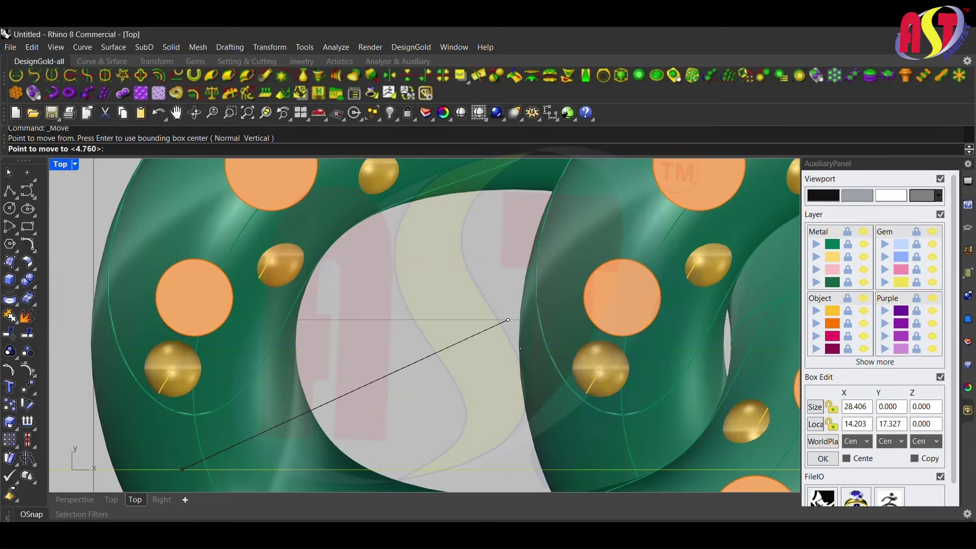
click(75, 164)
Check the chain in wireframe and shaded, then delete the surplus end link
click(127, 99)
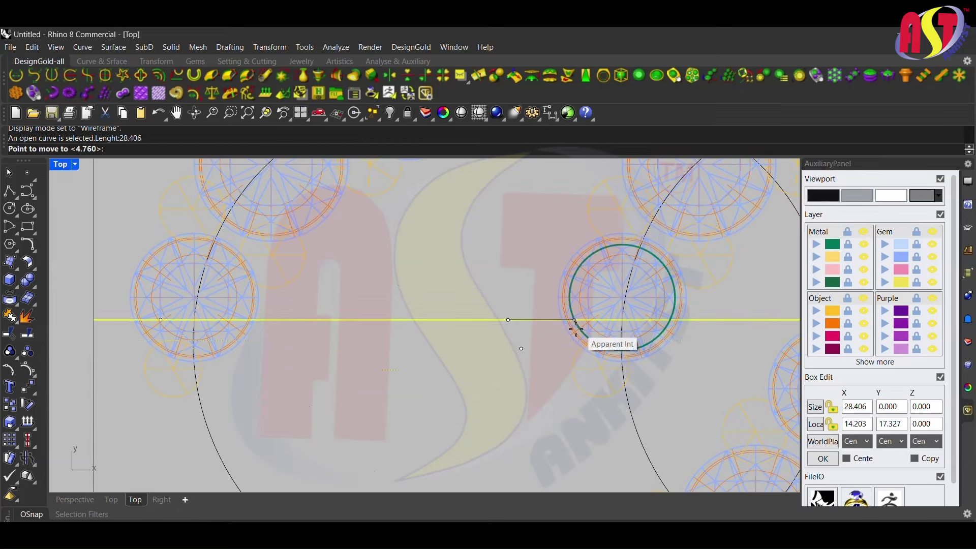
click(521, 349)
scroll(457, 305, down, 5)
click(75, 164)
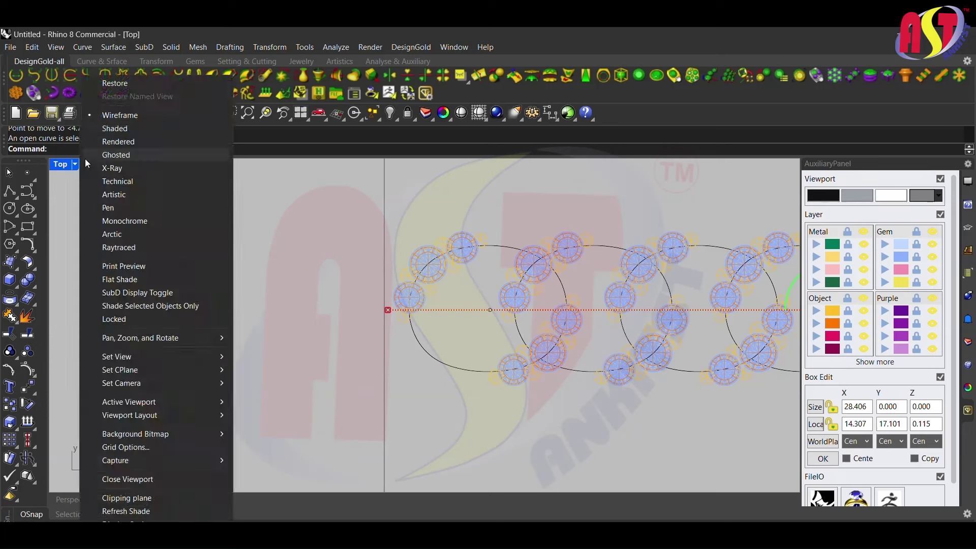
click(117, 129)
scroll(457, 310, up, 2)
scroll(488, 326, up, 2)
key(Return)
click(561, 300)
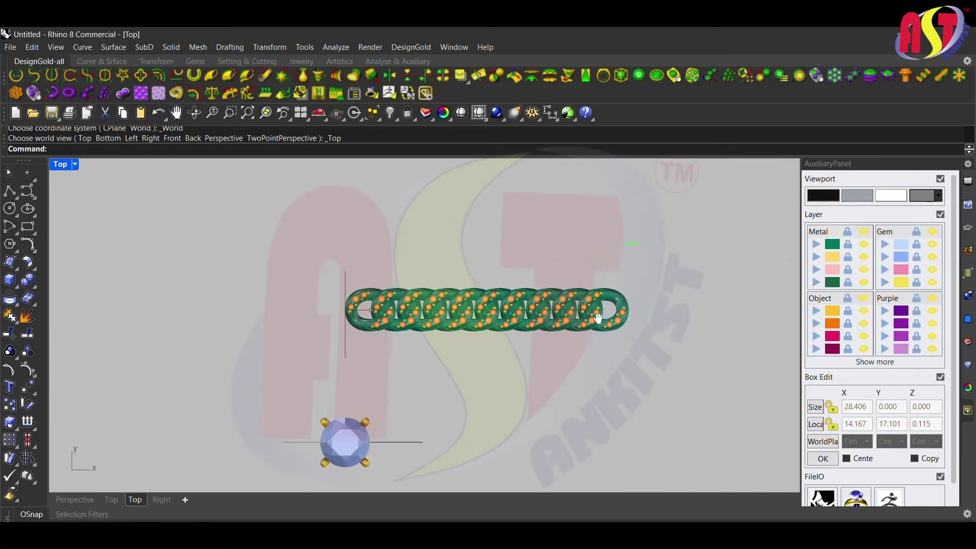
key(Delete)
scroll(597, 305, up, 1)
Delete the leftover end link and its loose gems
drag(529, 411, 528, 407)
key(Delete)
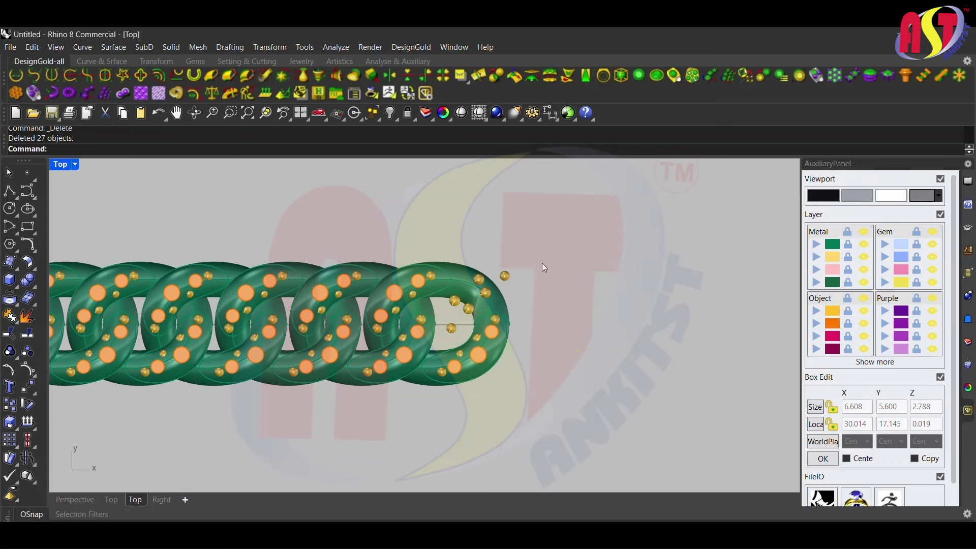
scroll(496, 285, up, 2)
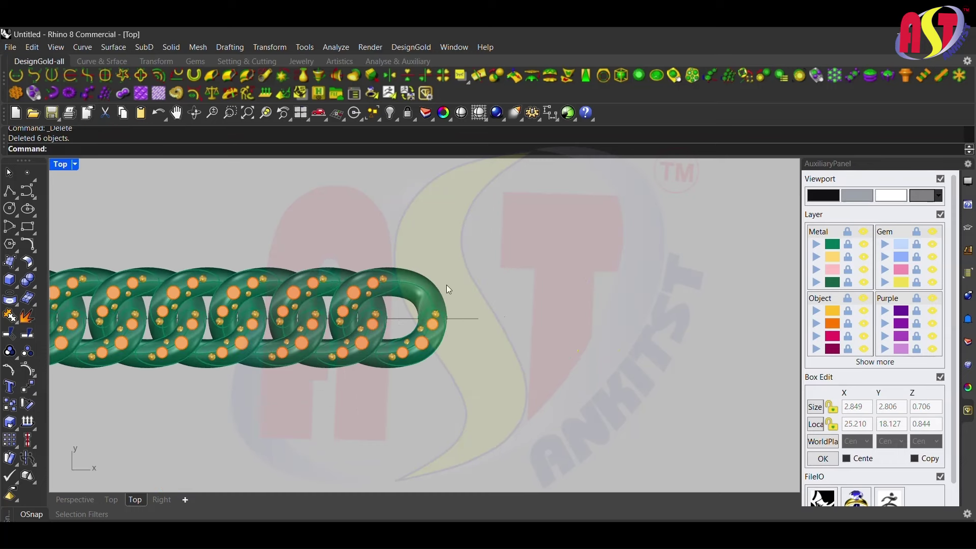
key(Escape)
scroll(520, 301, down, 3)
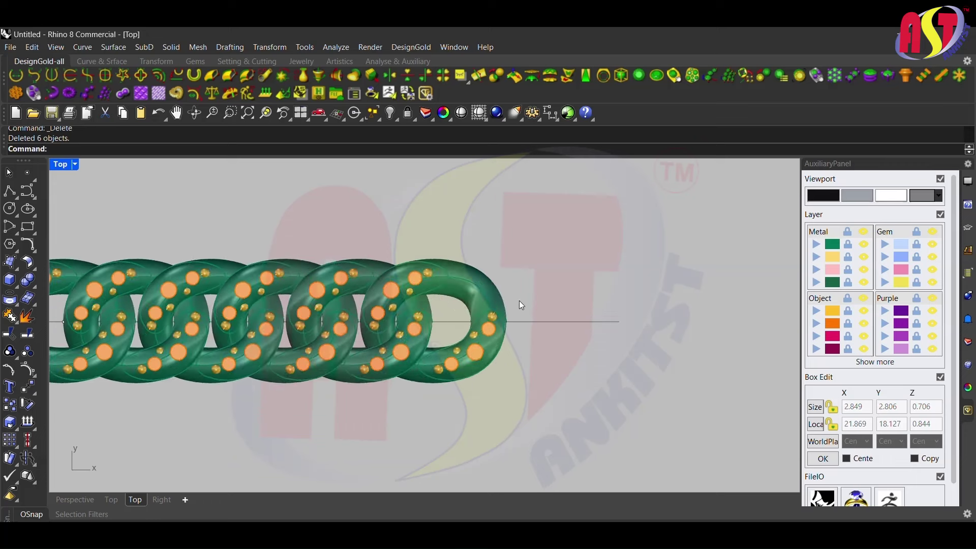
scroll(585, 294, down, 2)
In Front view, move the 28.406 guide line up to the chain's top
key(ctrl+F3)
key(ctrl+F2)
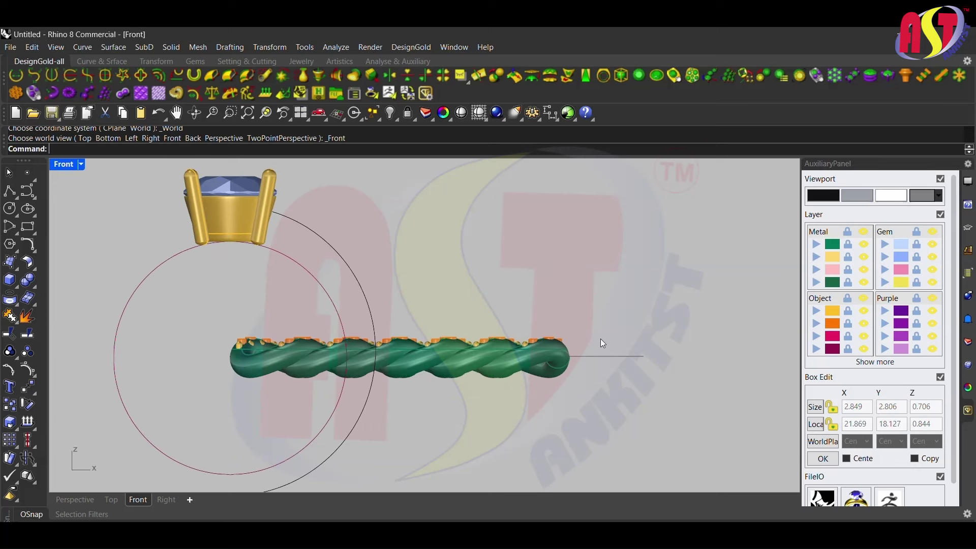
key(m)
key(Return)
scroll(585, 340, up, 2)
click(599, 335)
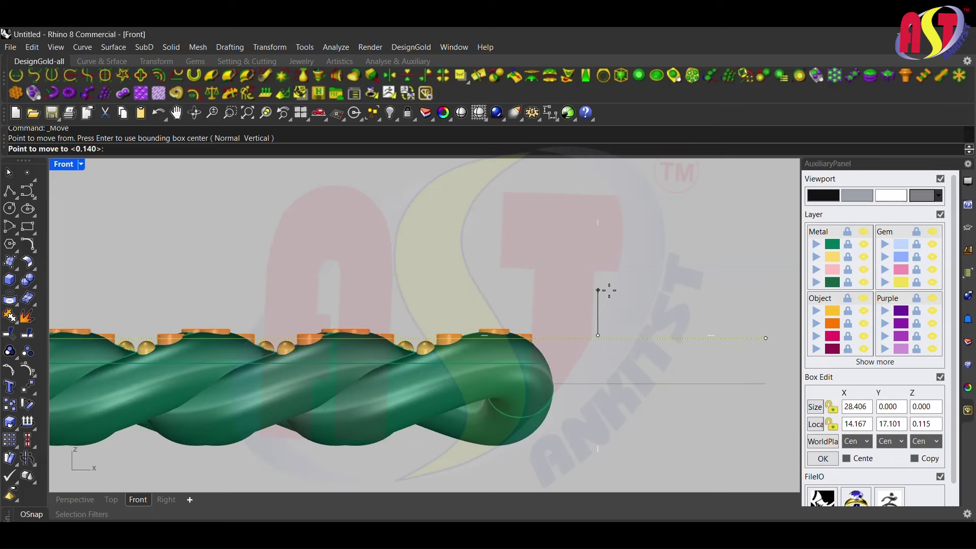
click(609, 291)
In Ghosted display, lower the guide line to the chain's middle at Z 0.596
click(80, 164)
click(120, 153)
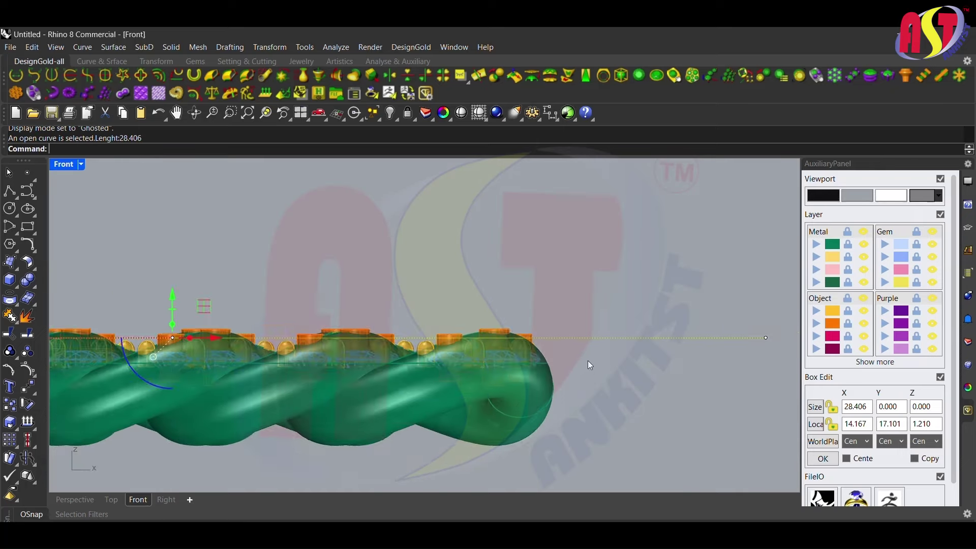
scroll(564, 349, up, 2)
text(m)
key(Return)
click(563, 348)
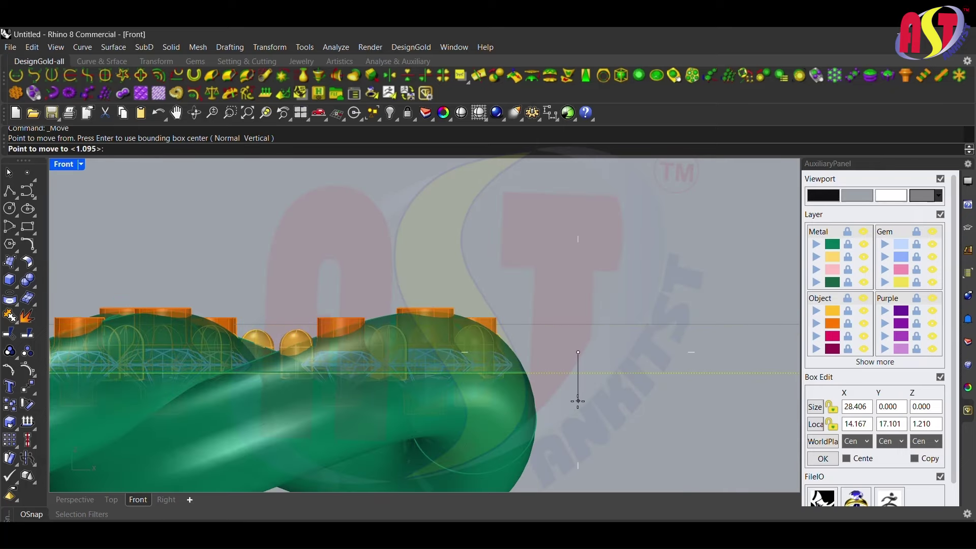
click(579, 399)
scroll(585, 394, down, 4)
key(ctrl+F3)
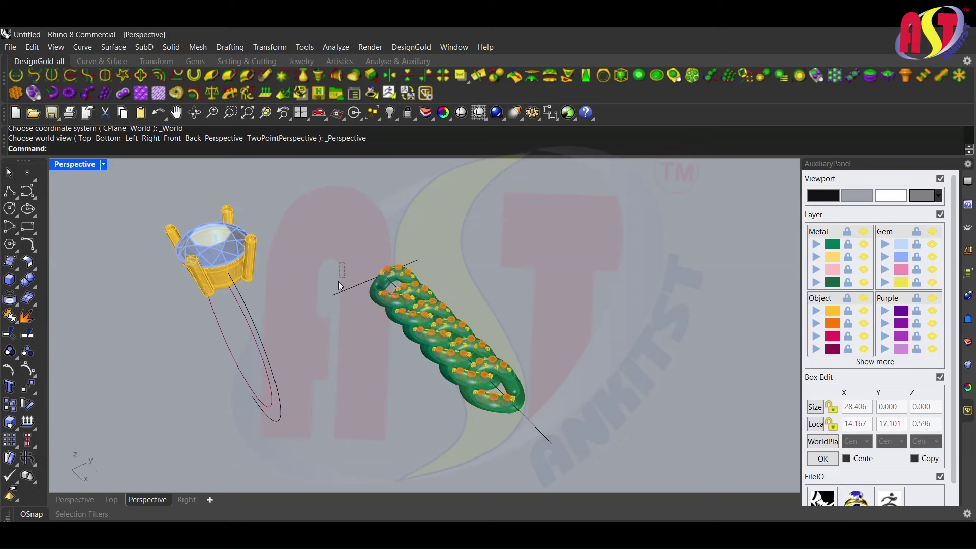
Flow the straight chain from its base line onto the ellipse
drag(472, 392, 473, 392)
click(258, 50)
click(290, 300)
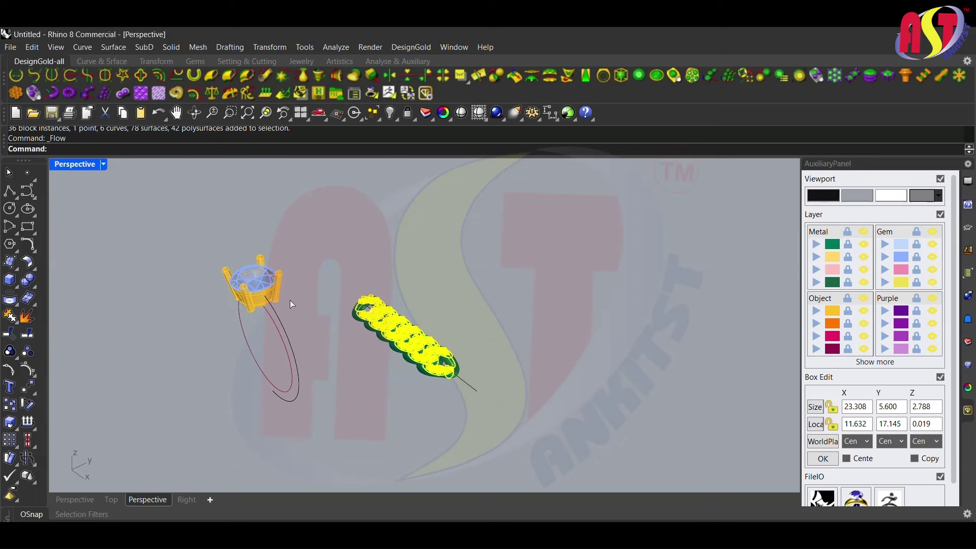
click(472, 392)
click(272, 397)
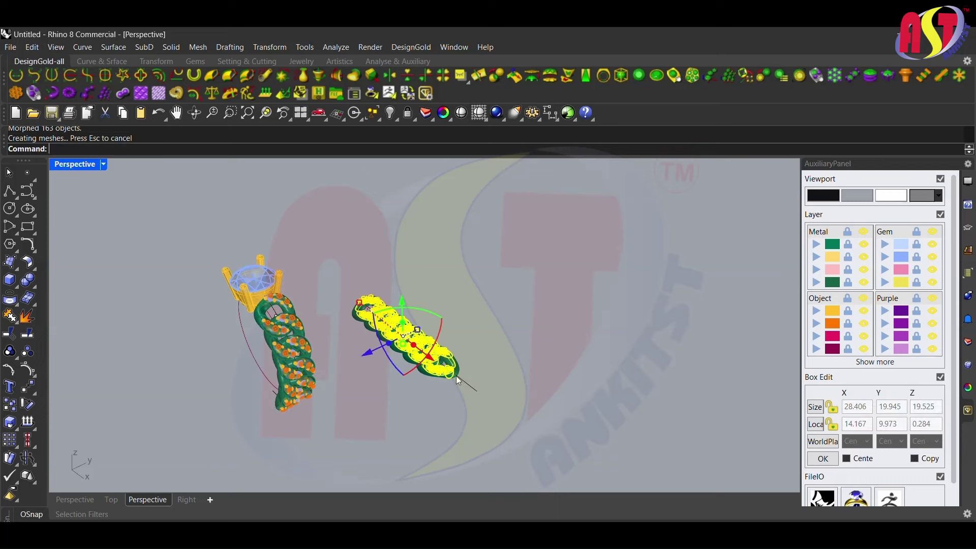
Inspect the bent chain, hide the straight original and zoom in the Front view
mouse_move(456, 376)
right_down()
mouse_move(513, 246)
mouse_move(347, 358)
right_up()
drag(605, 272, 436, 377)
key(ctrl+h)
key(ctrl+F2)
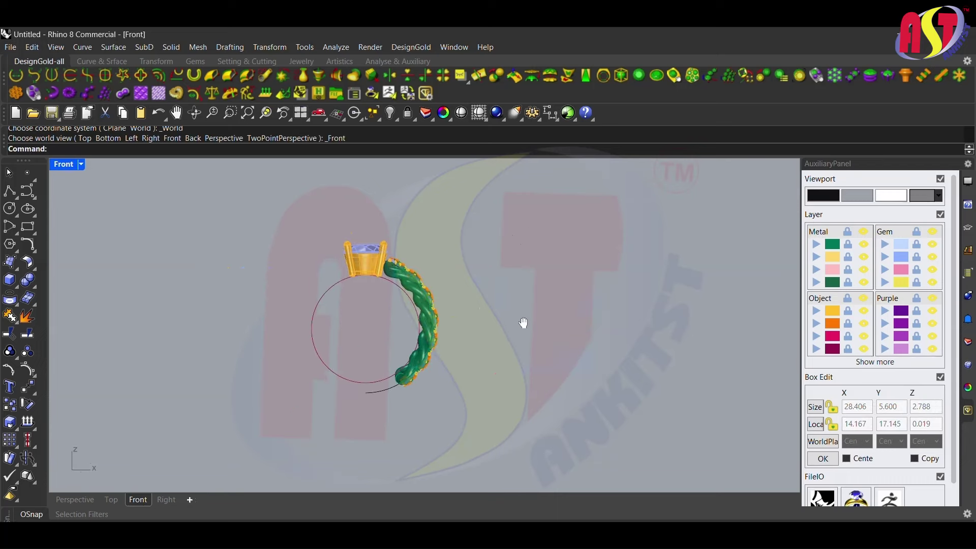
scroll(522, 324, up, 2)
scroll(407, 299, up, 3)
scroll(386, 277, up, 3)
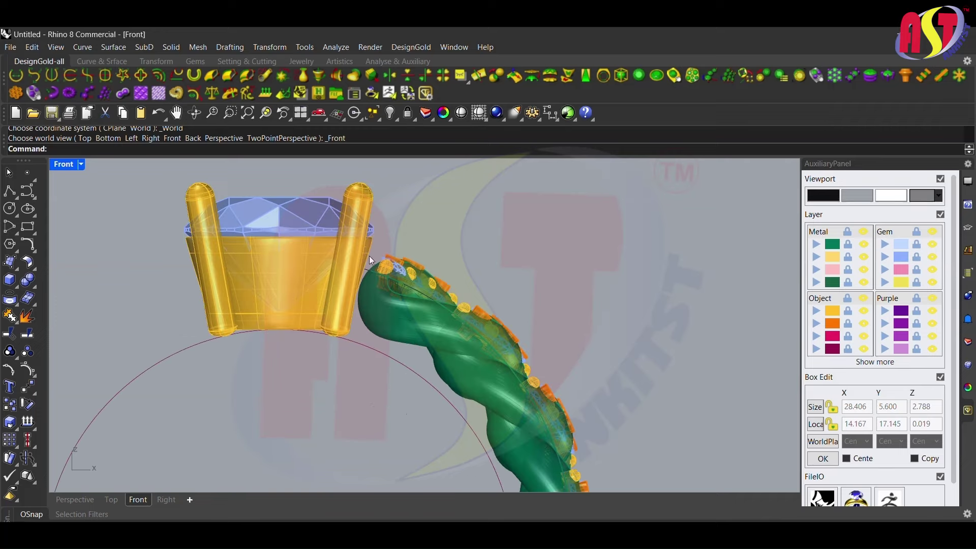
scroll(371, 262, down, 3)
scroll(392, 275, down, 3)
Restore the hidden chain, select the straight guide line and undo the ellipse flow
key(ctrl+z)
scroll(457, 310, up, 2)
drag(518, 304, 503, 342)
scroll(279, 342, up, 4)
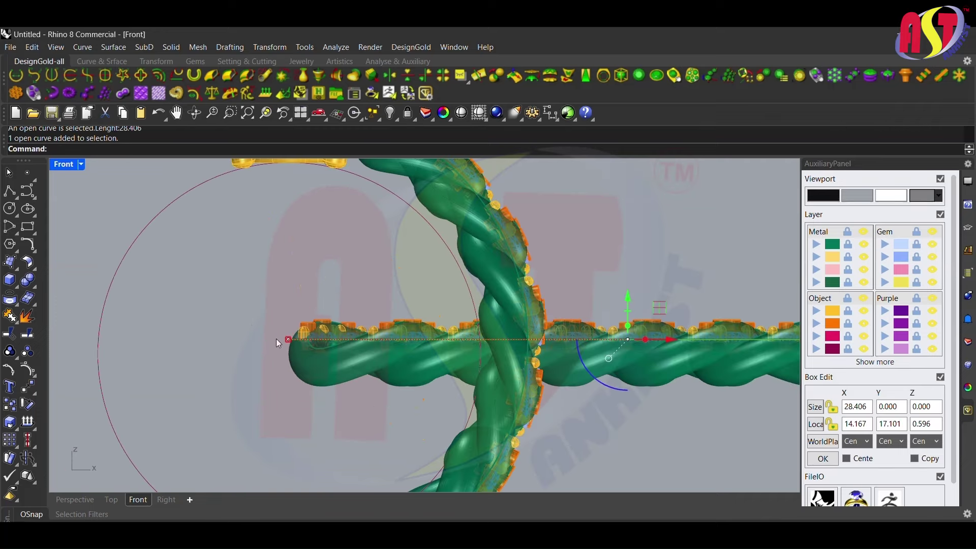
scroll(315, 341, down, 3)
key(ctrl+z)
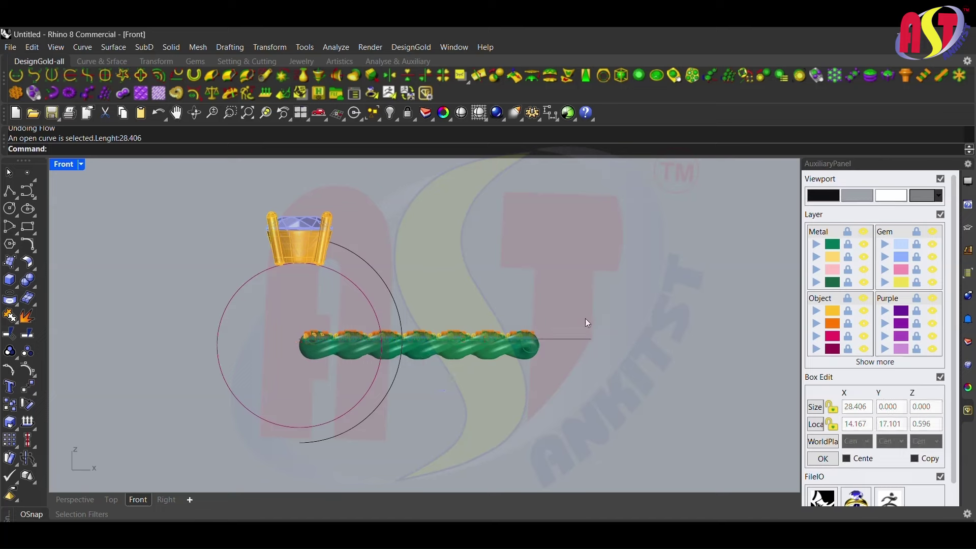
Move the selection up slightly so the guide line sits at Z 0.915
text(m)
key(Return)
scroll(572, 366, up, 3)
click(572, 392)
scroll(571, 392, down, 3)
click(608, 396)
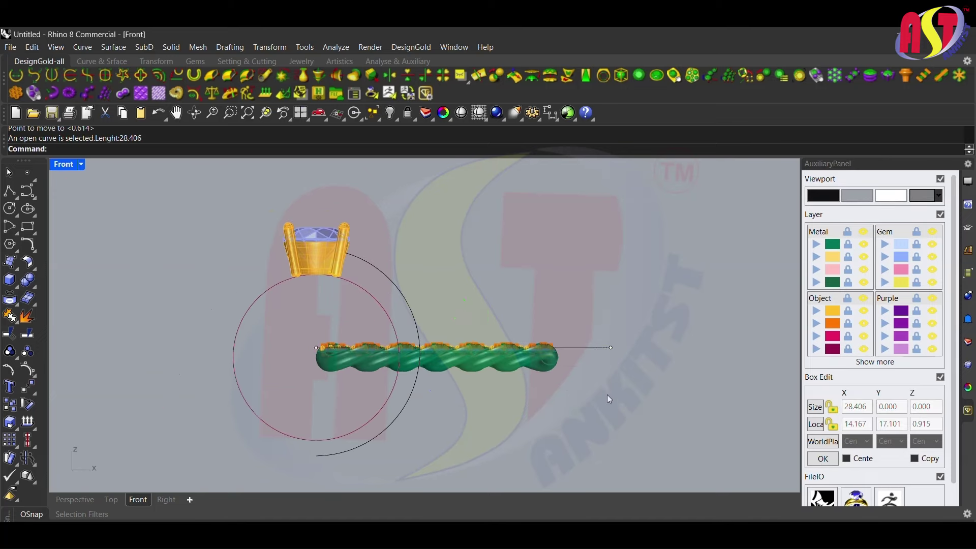
Show a maximized Perspective view from 4View, zoomed to the selected 23.308-long chain
key(ctrl+F4)
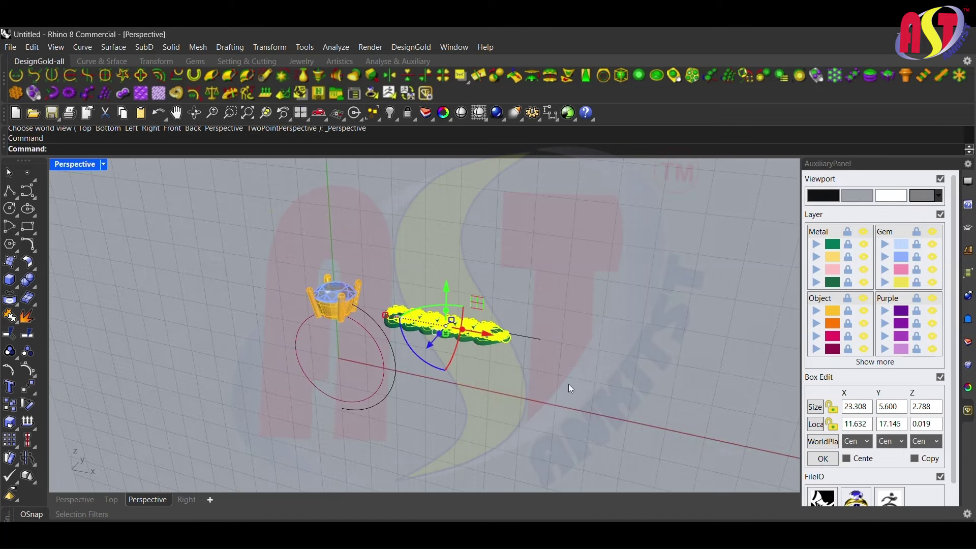
text(4View)
key(Return)
double_click(460, 166)
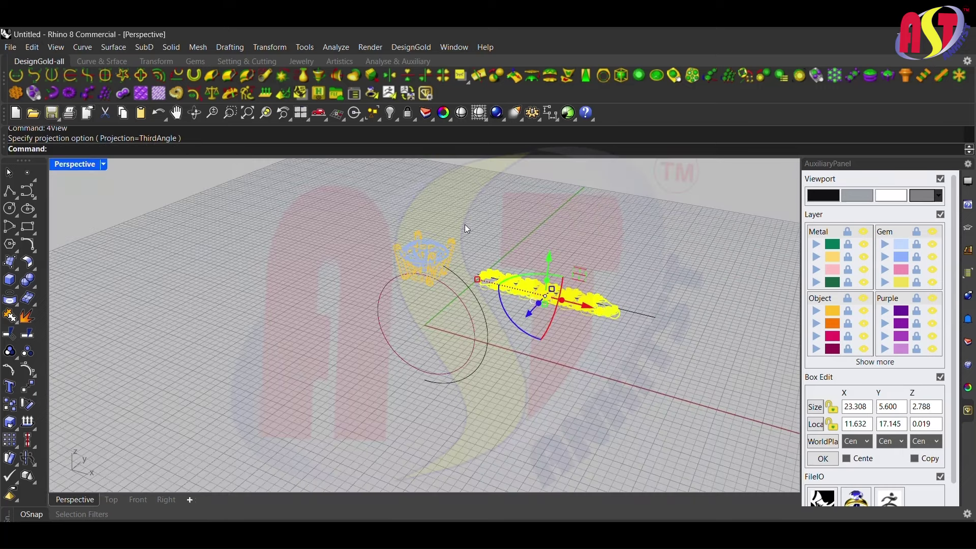
text(zs)
key(Return)
scroll(300, 251, down, 3)
scroll(312, 237, down, 3)
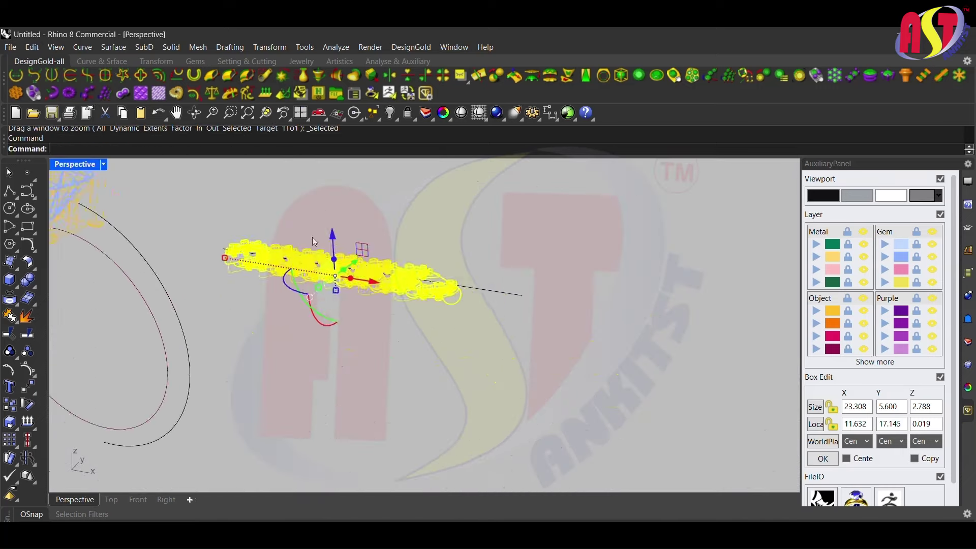
scroll(253, 227, down, 2)
click(270, 47)
Flow the chain from its straight base line onto the ring circle, viewed in Shaded mode
click(289, 297)
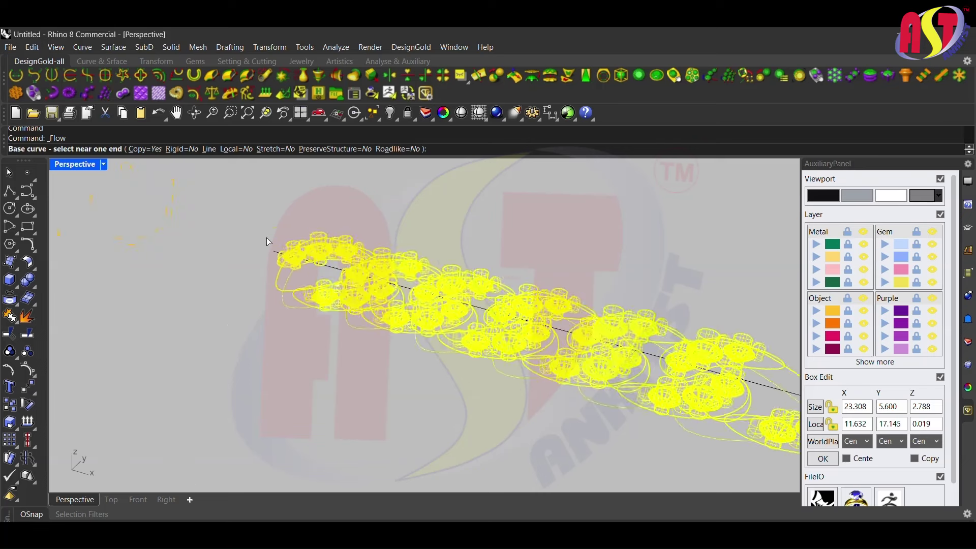
click(266, 237)
scroll(464, 234, down, 3)
right_drag(361, 237, 422, 234)
click(410, 248)
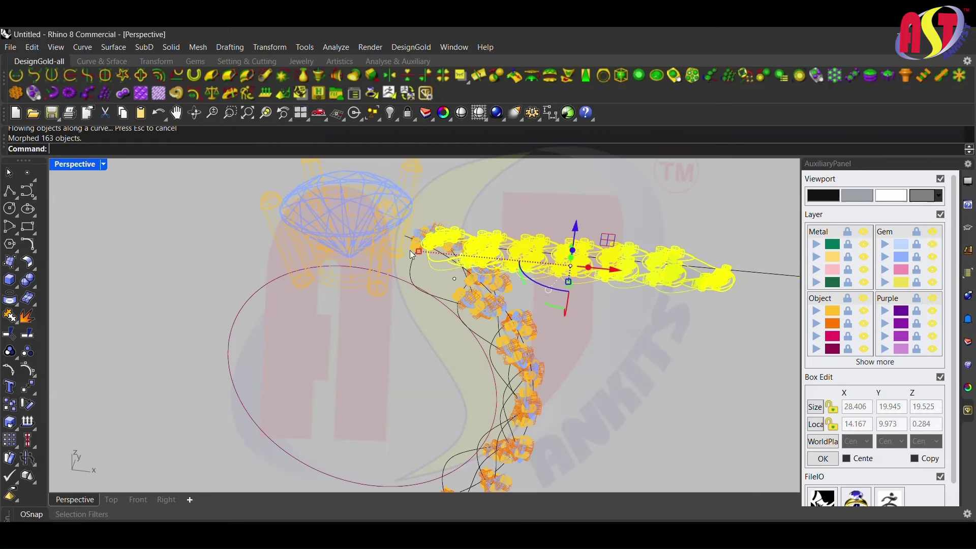
scroll(412, 255, down, 3)
click(81, 164)
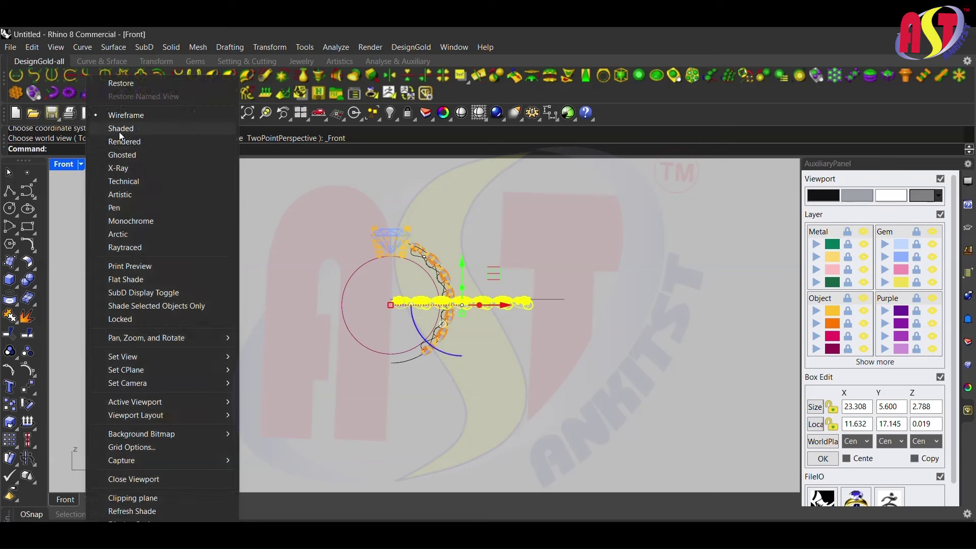
click(120, 133)
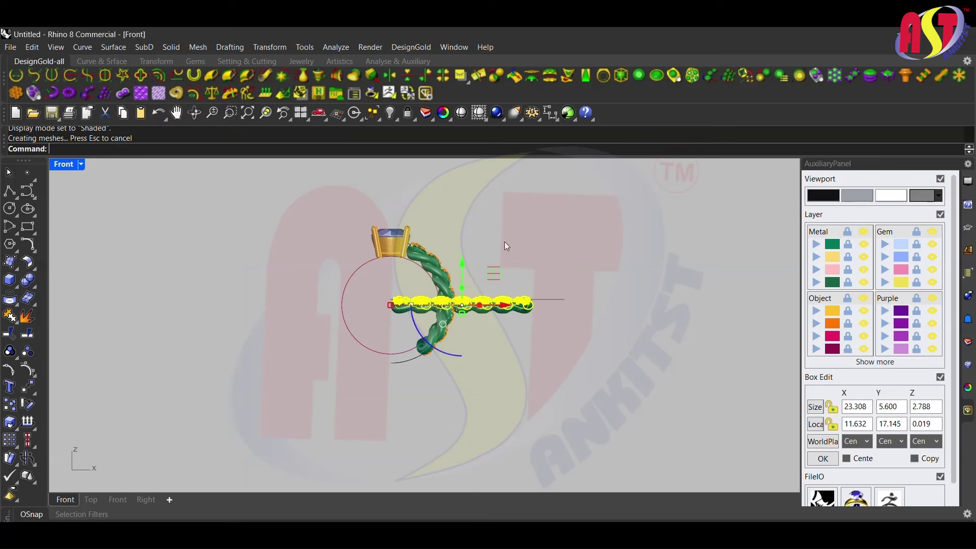
Try rotating the chain about the ring centre without copying, then undo it
text(r)
key(Return)
scroll(389, 300, up, 3)
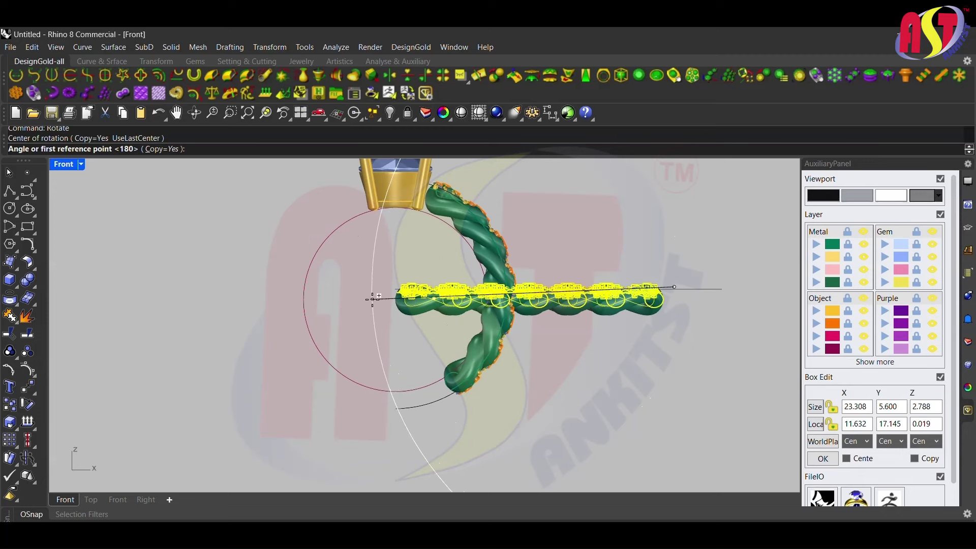
text(c)
key(Return)
click(371, 287)
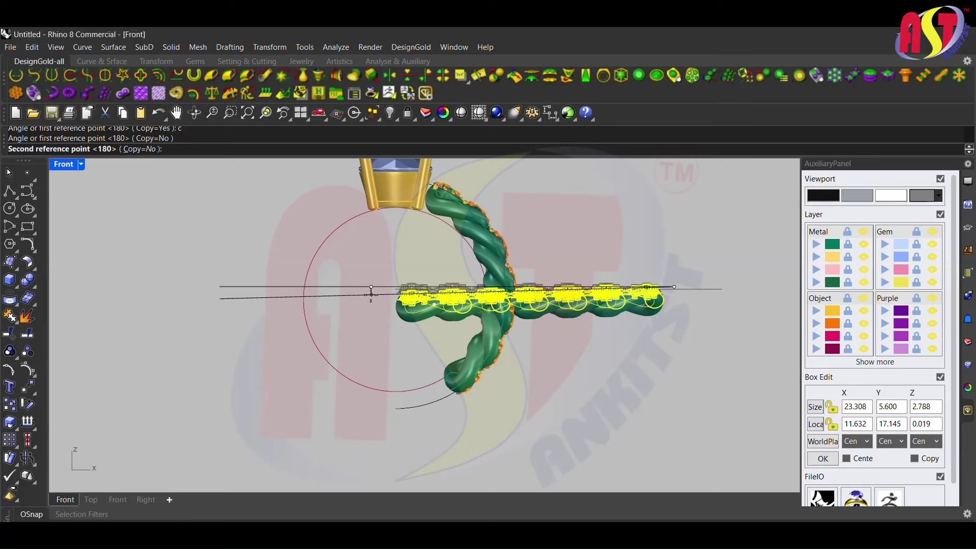
click(372, 296)
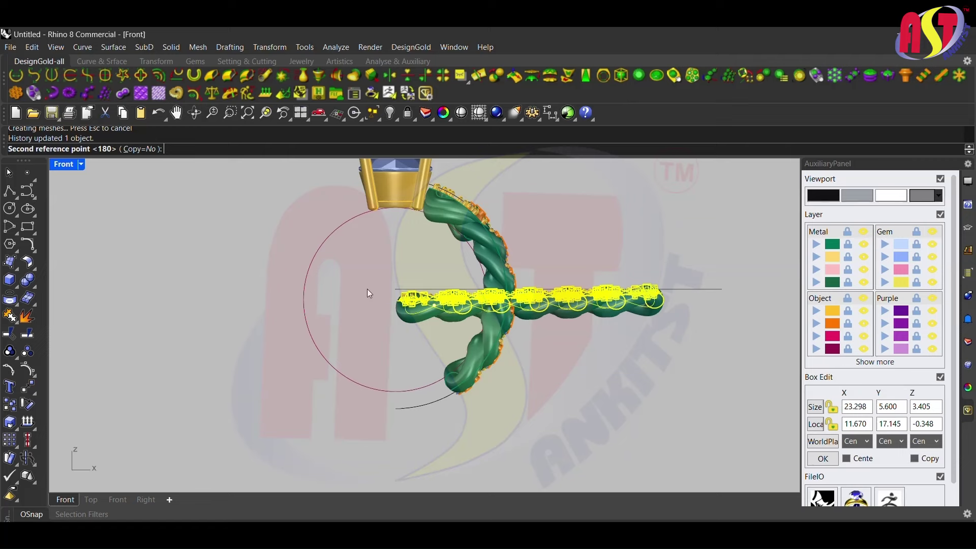
key(ctrl+z)
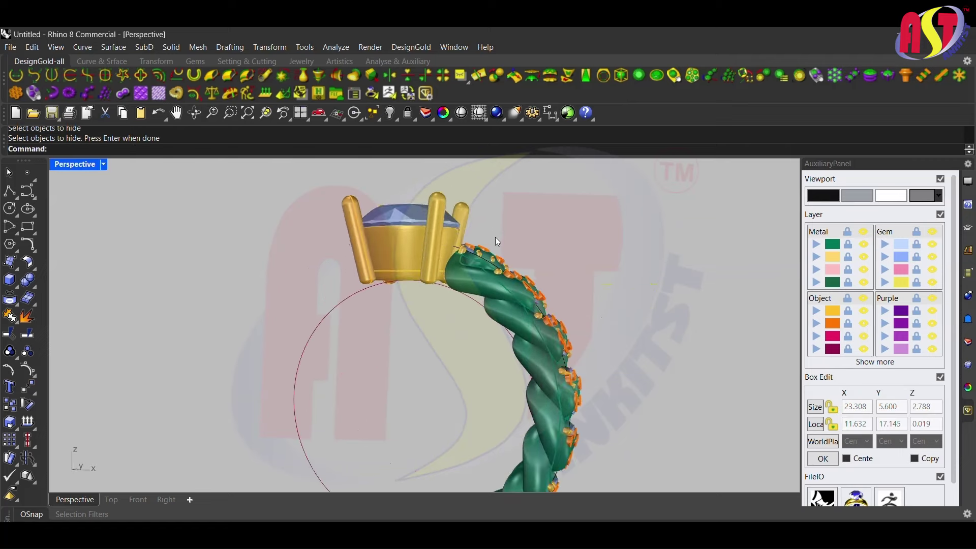
key(ctrl+F2)
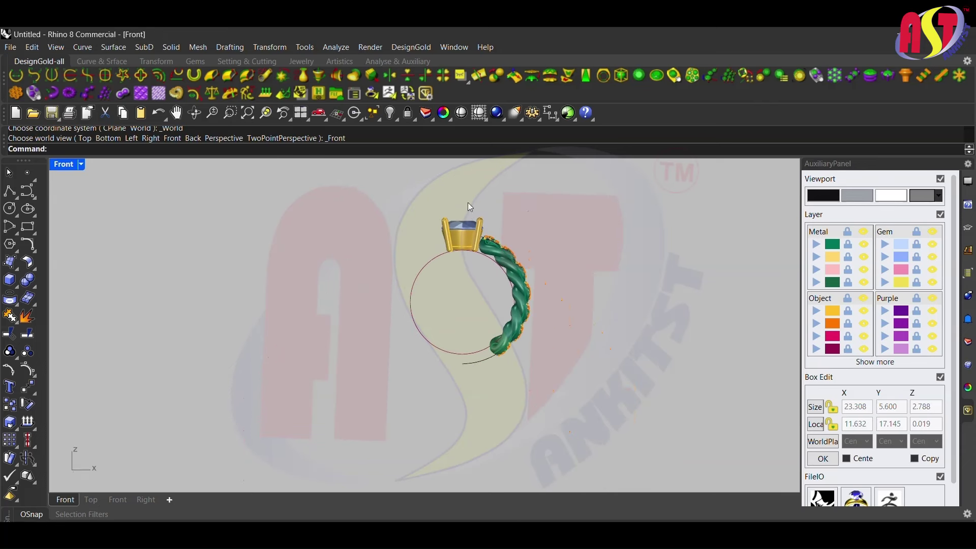
Rotate the curved gem-set chain about the ring centre to tilt it under the setting
drag(470, 207, 538, 319)
scroll(538, 318, up, 1)
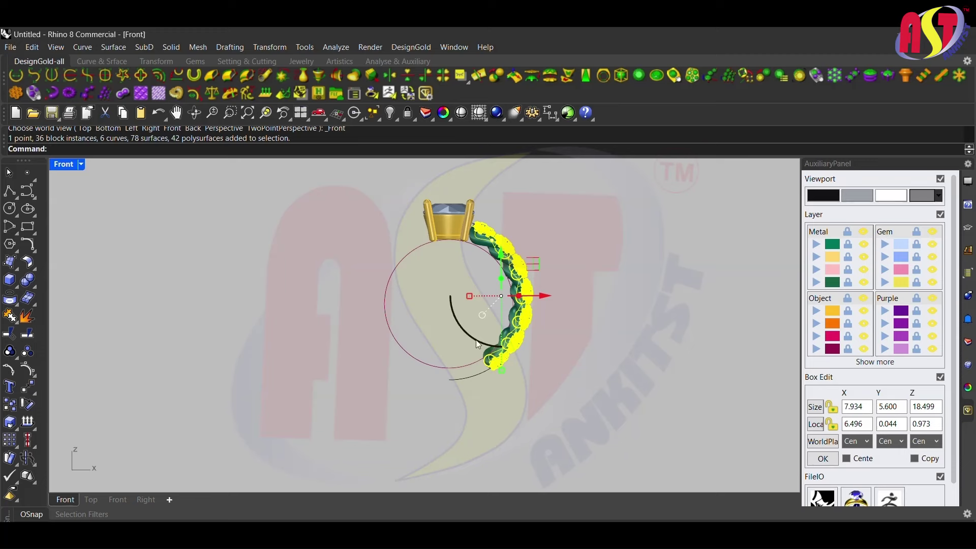
text(Rotate)
key(Return)
click(504, 297)
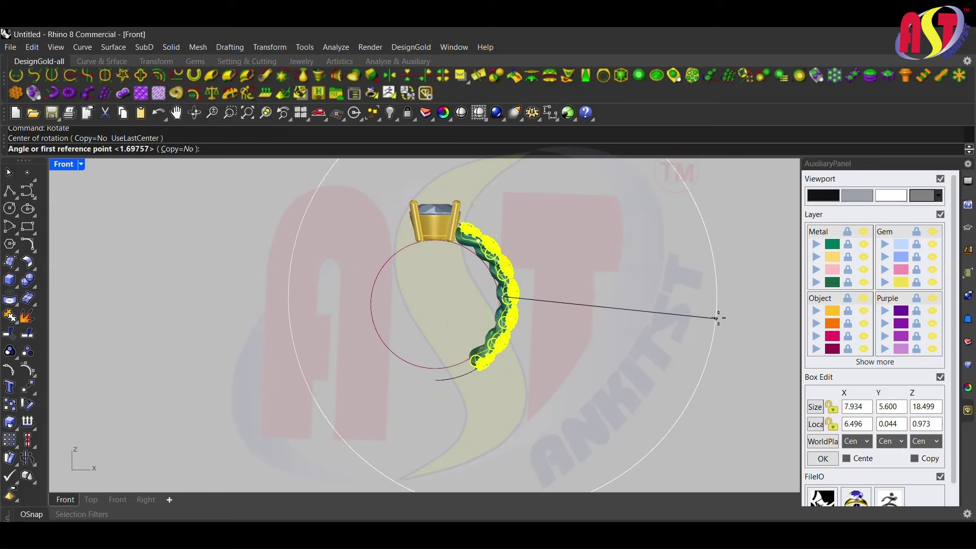
click(717, 319)
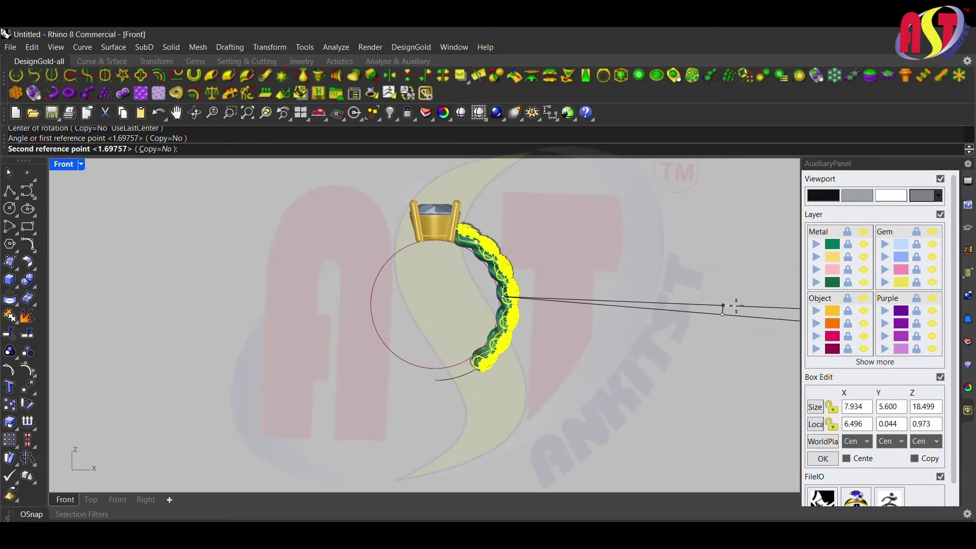
click(735, 307)
key(Escape)
key(ctrl+F4)
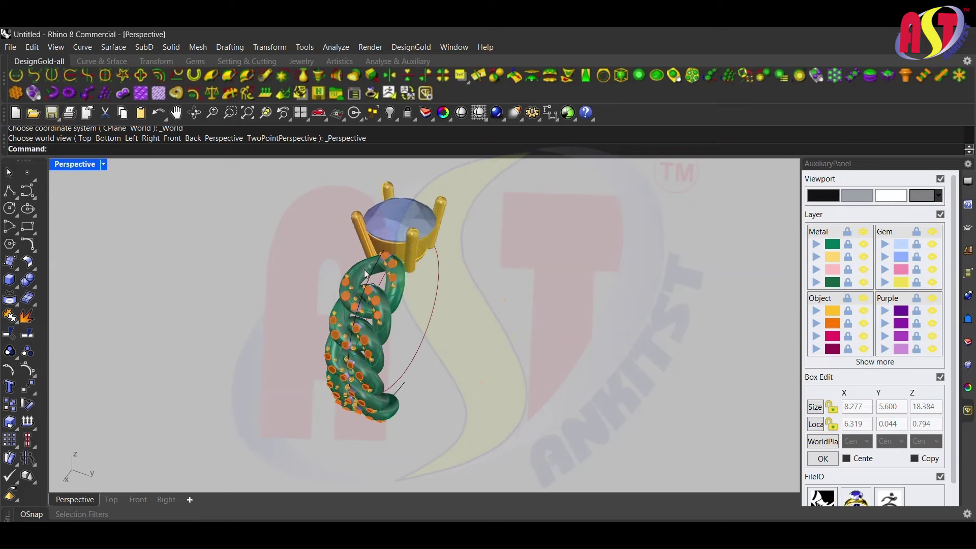
Delete the four guide curves and check the chain from Top and Front views
mouse_move(364, 269)
right_down()
mouse_move(464, 300)
mouse_move(579, 241)
right_up()
scroll(512, 258, up, 3)
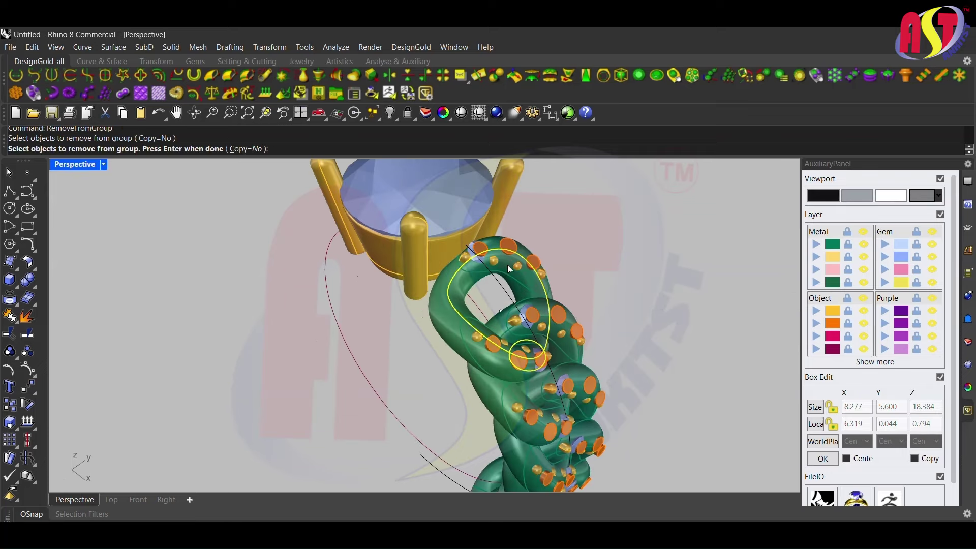
scroll(581, 309, up, 3)
mouse_move(580, 312)
right_down()
mouse_move(613, 319)
mouse_move(552, 281)
mouse_move(575, 239)
right_up()
scroll(605, 314, down, 3)
key(Return)
key(Delete)
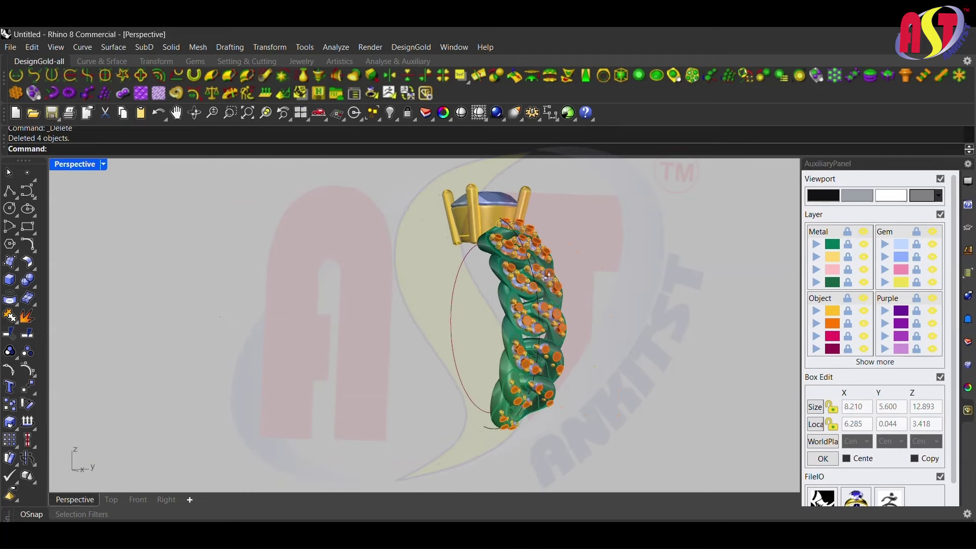
key(ctrl+F1)
key(ctrl+F2)
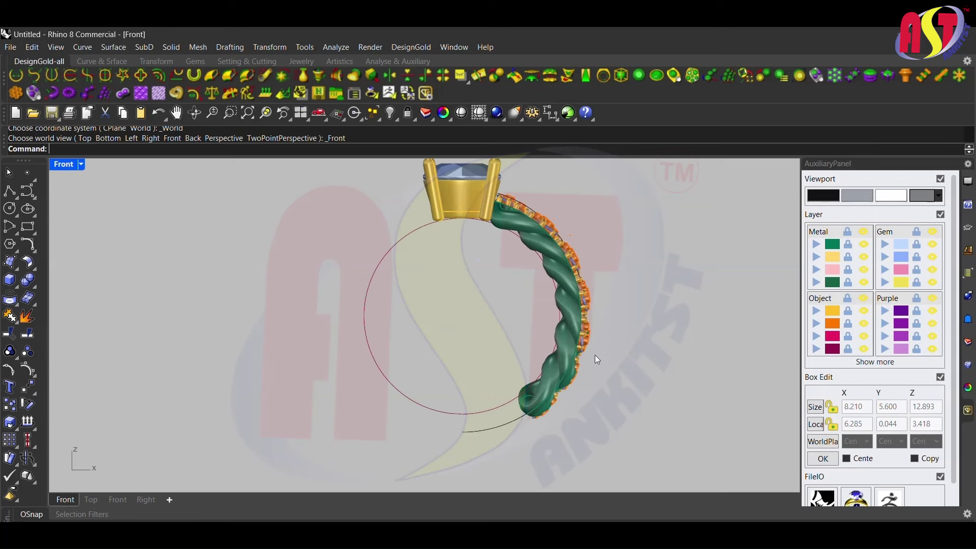
key(ctrl+F3)
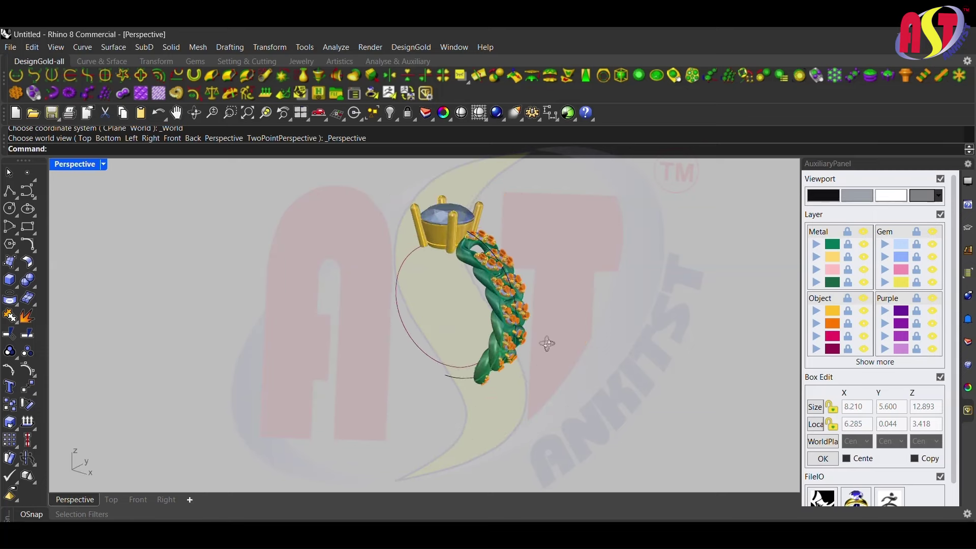
Ungroup and delete the lowest links' stones and settings plus six leftover beads
text(rg)
key(Return)
key(Return)
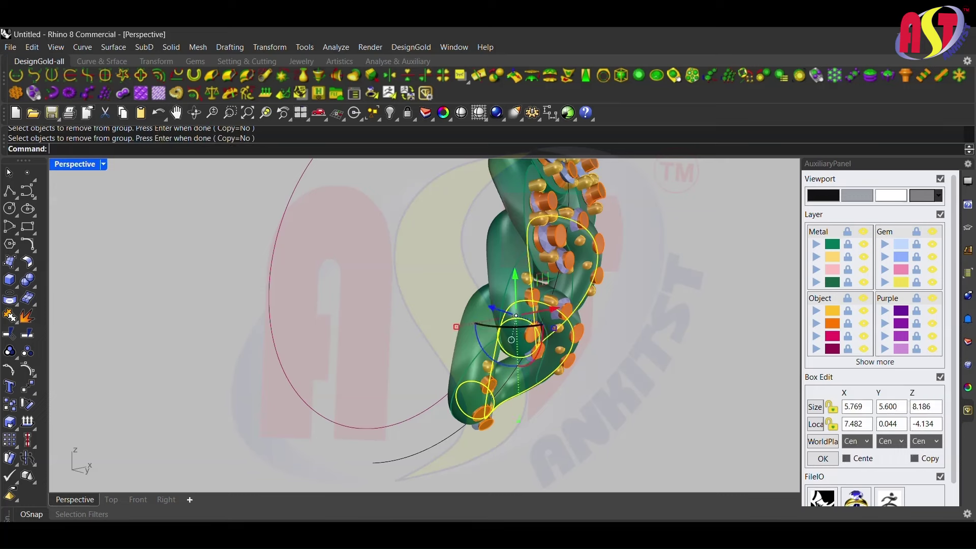
mouse_move(514, 332)
right_down()
mouse_move(578, 317)
mouse_move(438, 373)
right_up()
ctrl+click(459, 404)
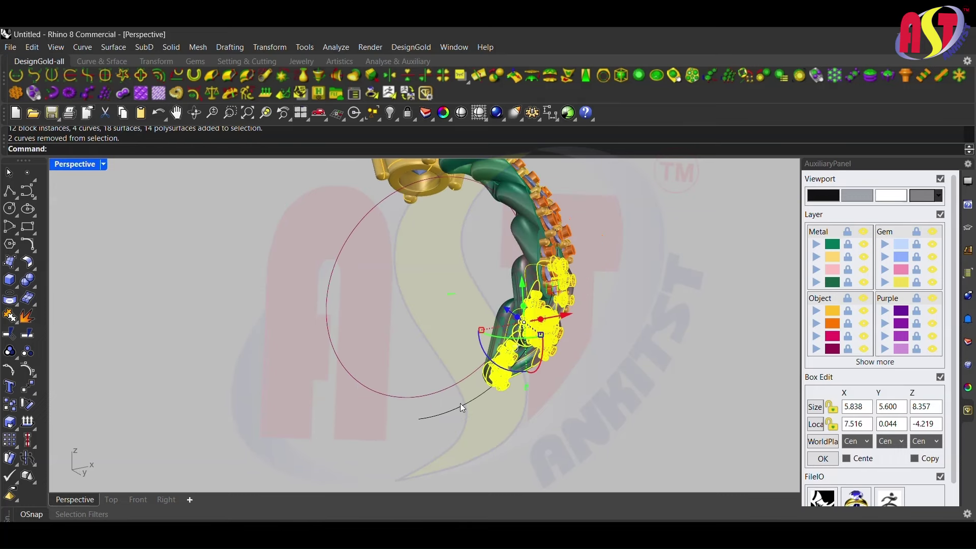
key(Delete)
mouse_move(526, 380)
right_down()
mouse_move(534, 298)
mouse_move(501, 321)
mouse_move(496, 303)
right_up()
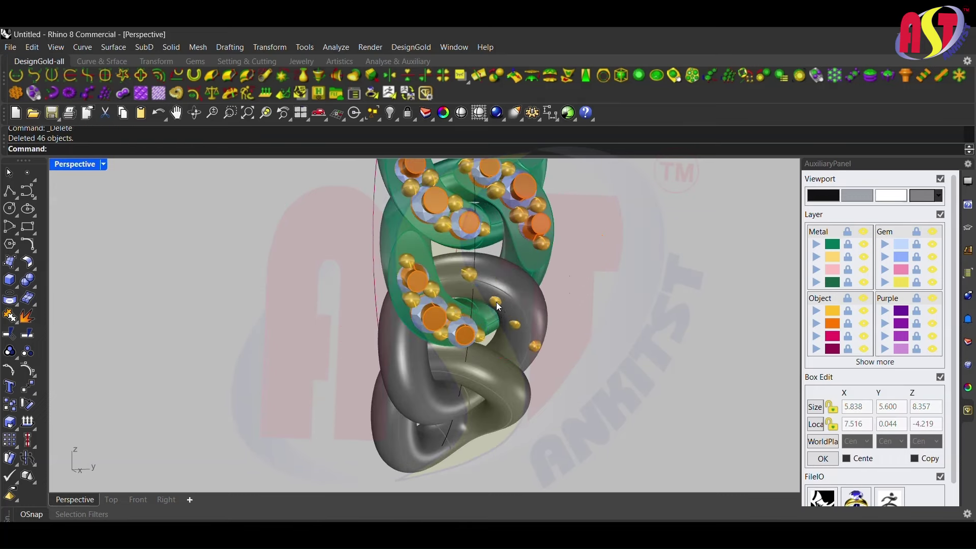
drag(552, 333, 453, 285)
key(Delete)
Unlock the two locked objects and review the ring from several views
scroll(448, 250, up, 3)
scroll(448, 250, down, 3)
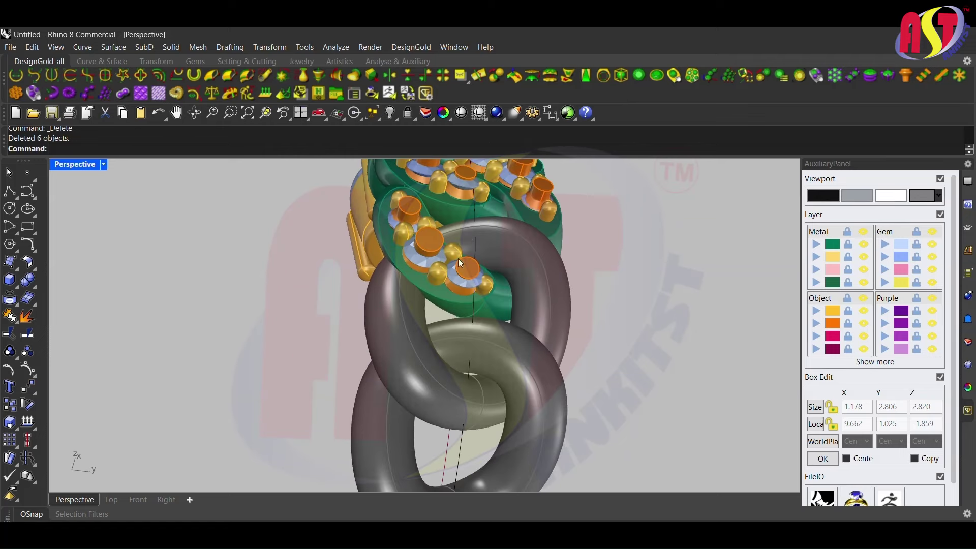
key(ctrl+alt+l)
mouse_move(459, 259)
right_down()
mouse_move(594, 312)
mouse_move(611, 335)
right_up()
key(ctrl+F3)
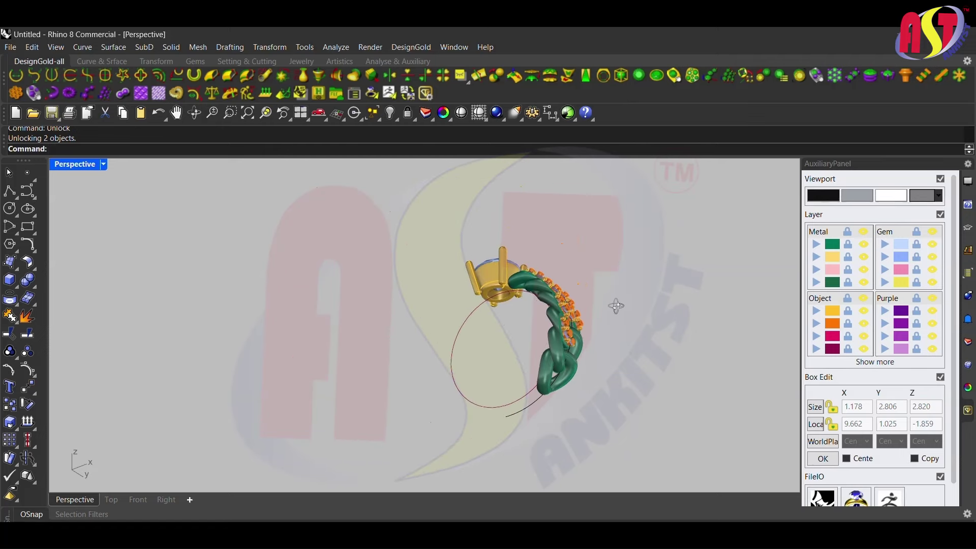
key(ctrl+F2)
right_drag(555, 355, 438, 387)
scroll(584, 298, down, 3)
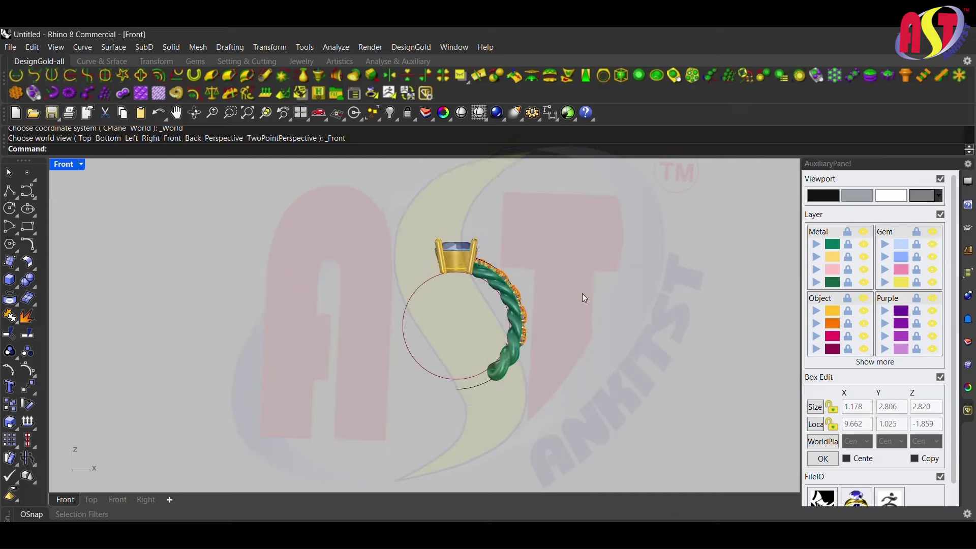
right_drag(584, 299, 545, 265)
key(ctrl+F1)
key(ctrl+F4)
scroll(465, 296, up, 5)
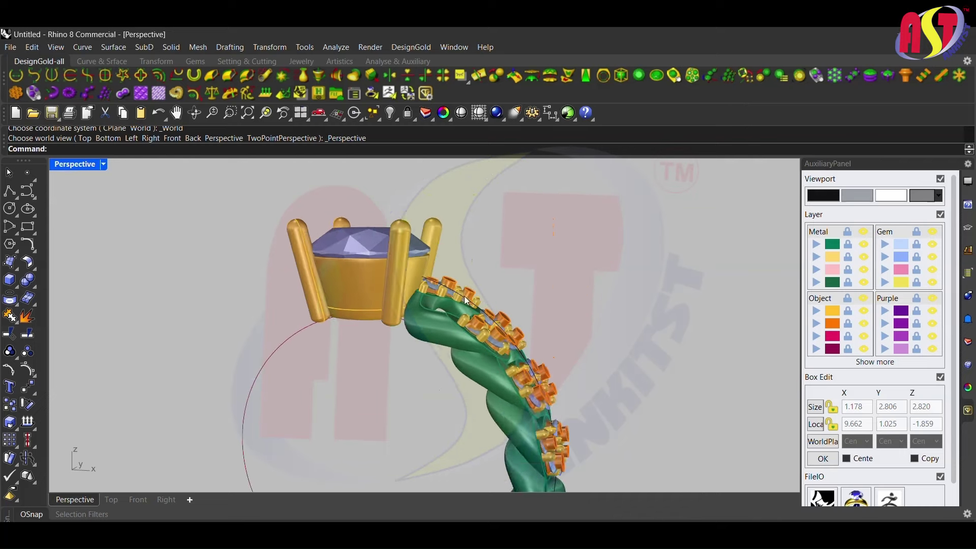
scroll(465, 296, up, 2)
mouse_move(465, 296)
right_down()
mouse_move(428, 321)
mouse_move(316, 268)
mouse_move(307, 280)
mouse_move(464, 240)
mouse_move(590, 422)
mouse_move(559, 427)
mouse_move(519, 405)
mouse_move(473, 421)
mouse_move(485, 451)
mouse_move(580, 321)
mouse_move(539, 315)
right_up()
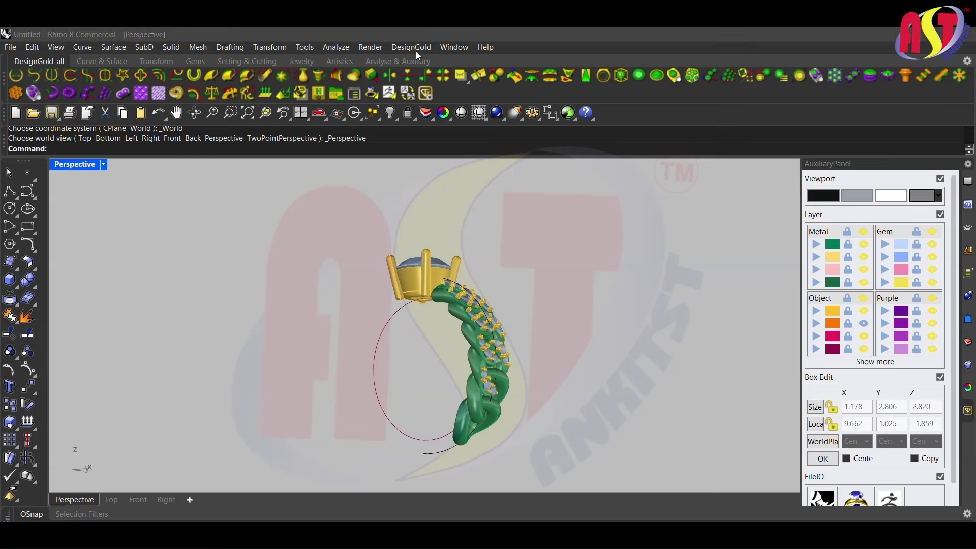
Rebuild the profile curve with 12 points and revolve it into a band
text(rebuild)
key(Return)
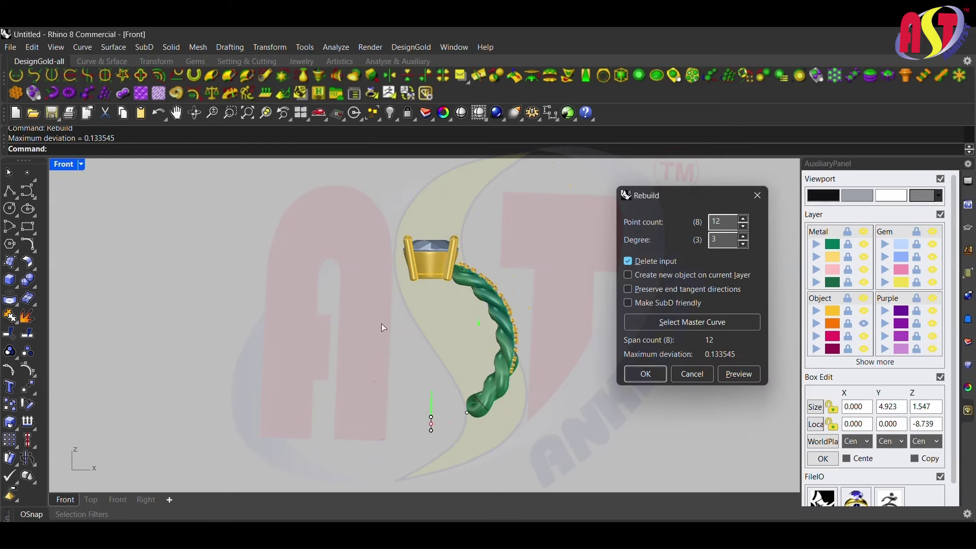
key(Return)
click(393, 346)
key(Return)
click(431, 417)
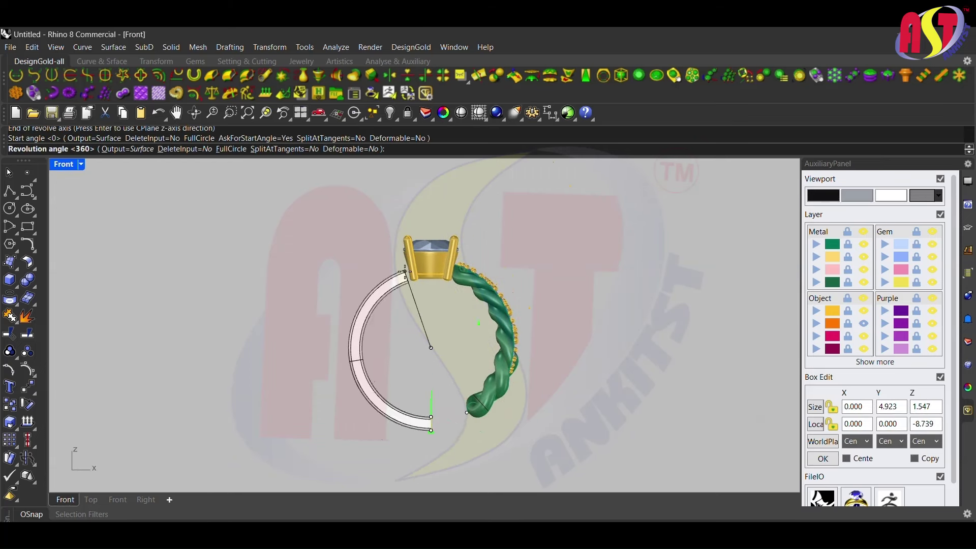
scroll(458, 366, up, 2)
scroll(481, 381, up, 2)
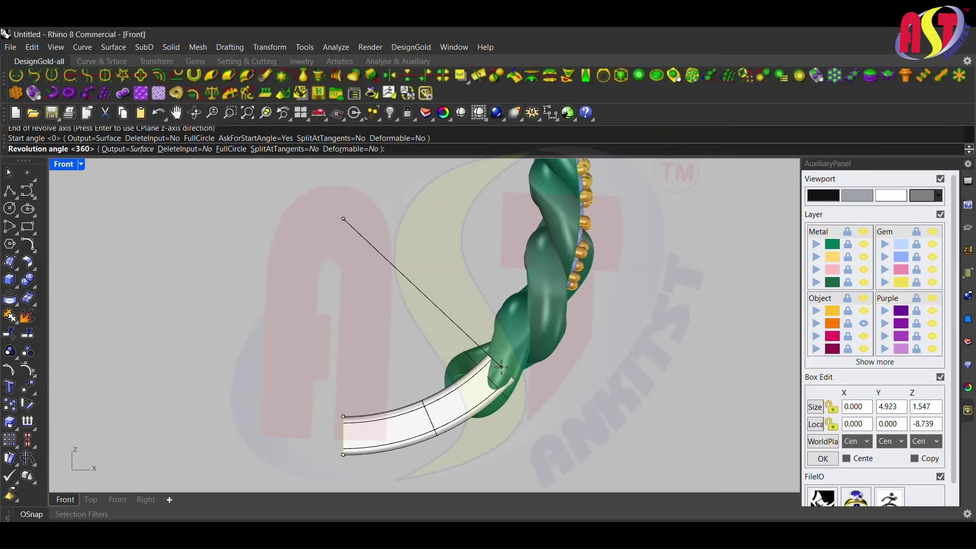
key(Return)
scroll(342, 362, up, 2)
Try stretching the band taller, undo it, and delete the revolved white band
click(343, 362)
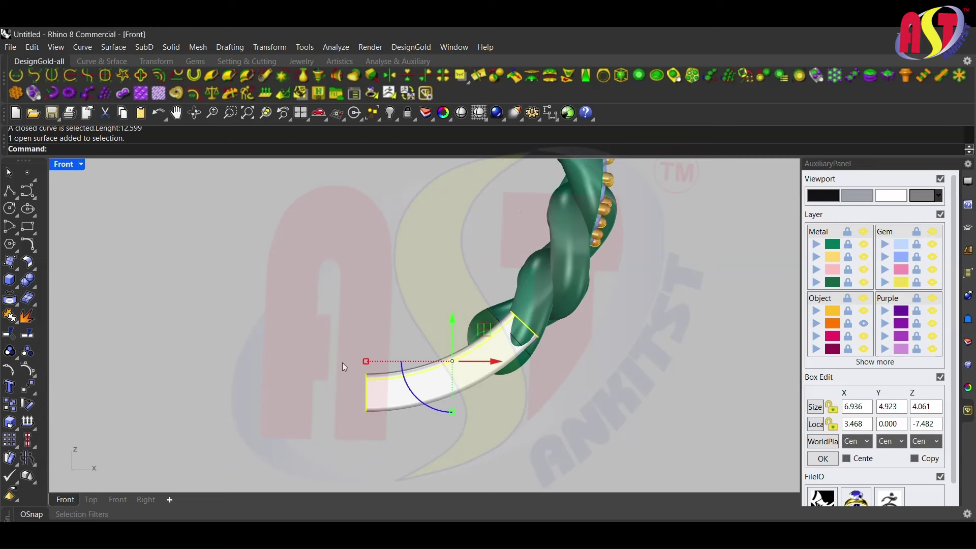
drag(366, 411, 367, 421)
click(367, 421)
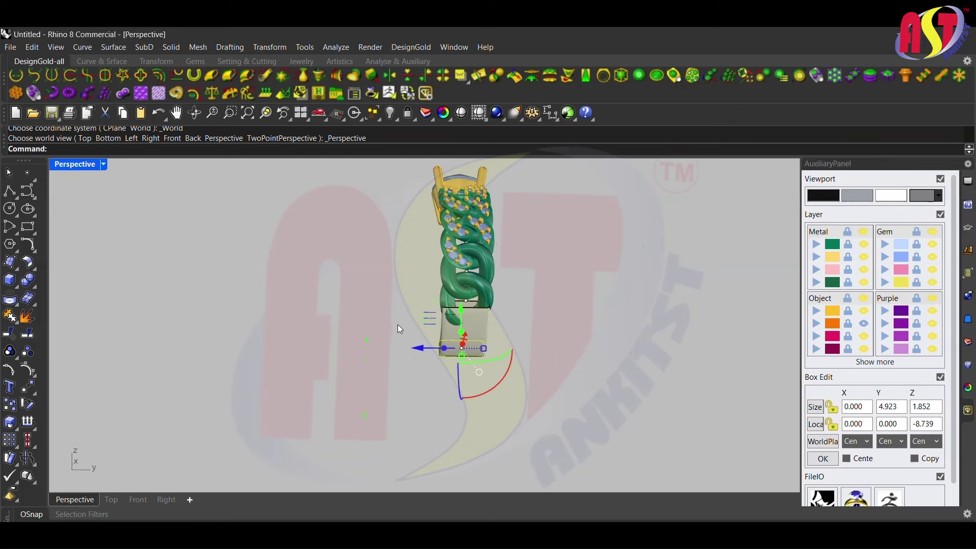
key(Escape)
right_drag(391, 322, 420, 318)
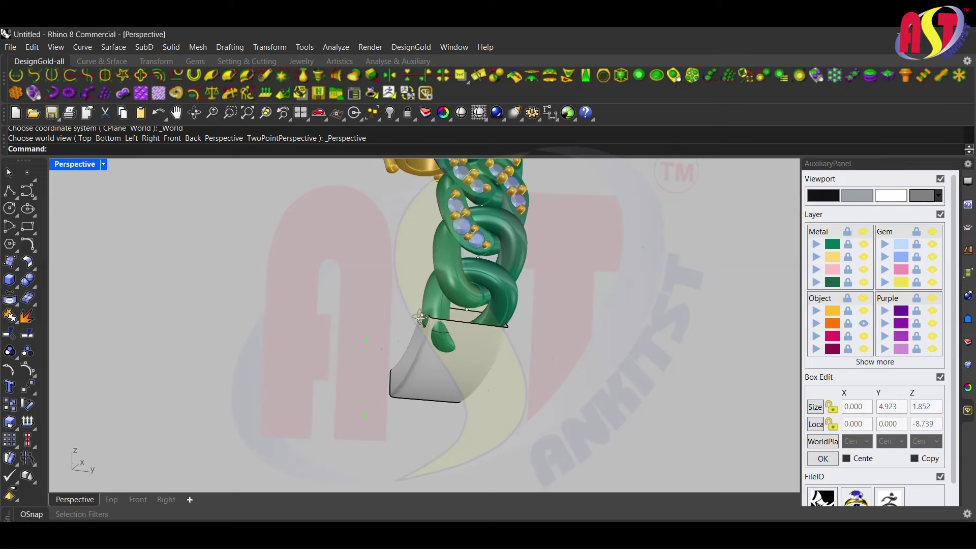
key(Home)
key(ctrl+z)
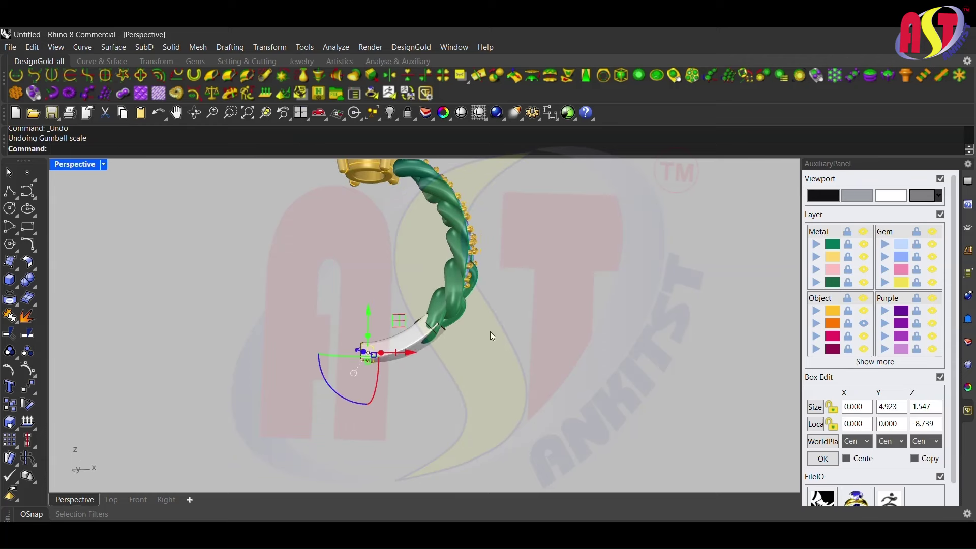
key(Escape)
click(385, 352)
key(Delete)
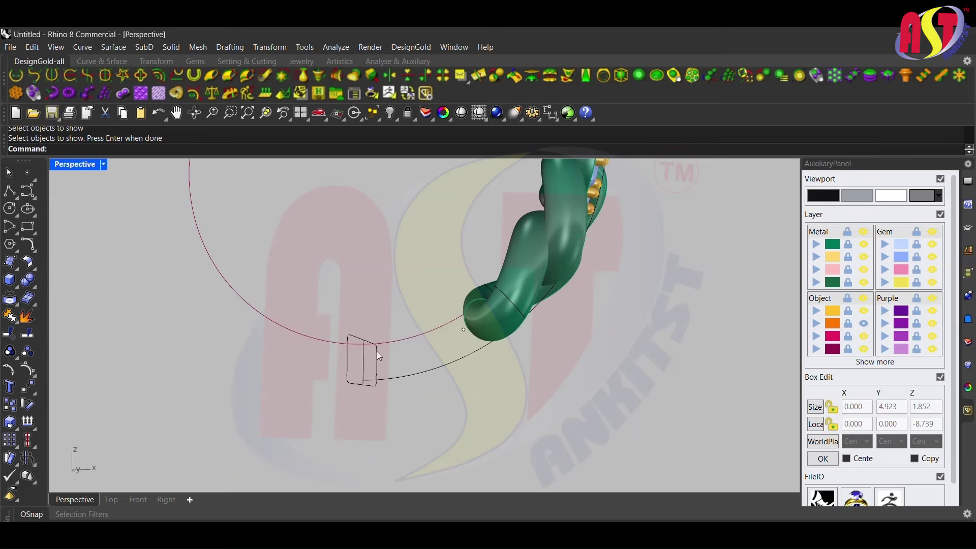
Split the ring surface with the profile curve and delete the leftover piece
drag(517, 338, 296, 436)
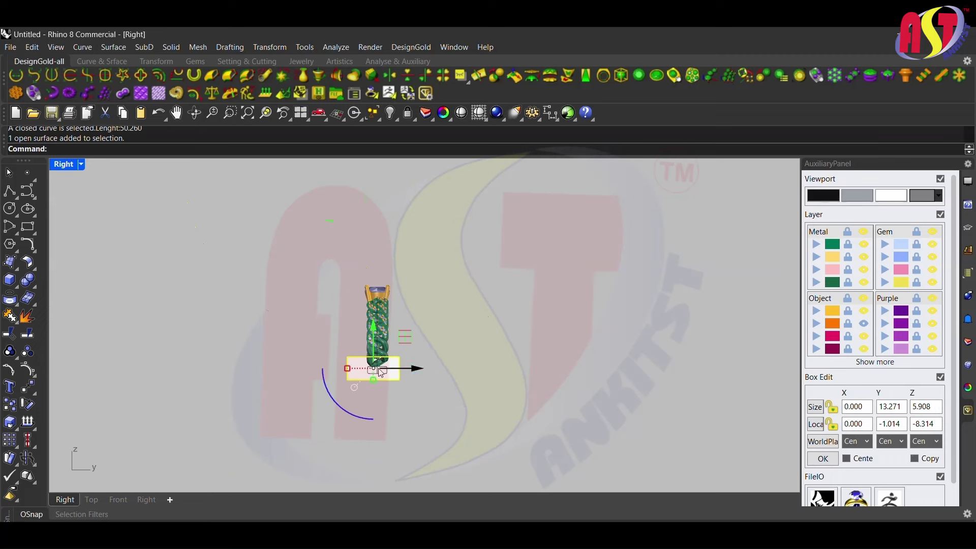
drag(381, 373, 375, 462)
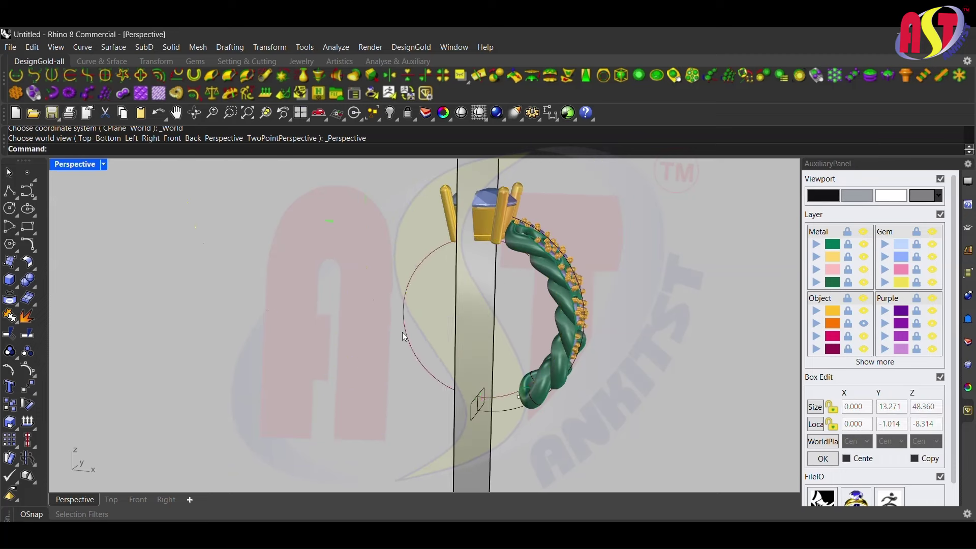
text(split)
key(Return)
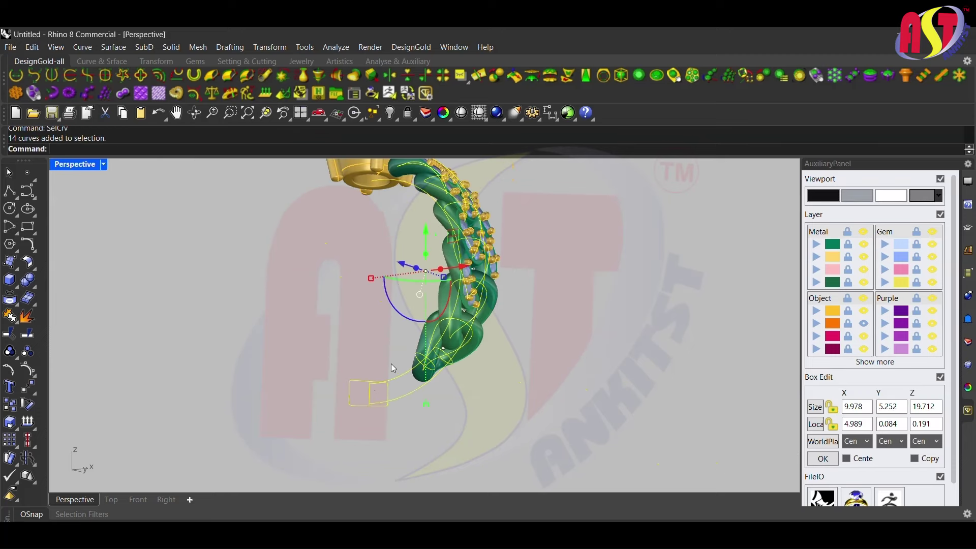
key(Delete)
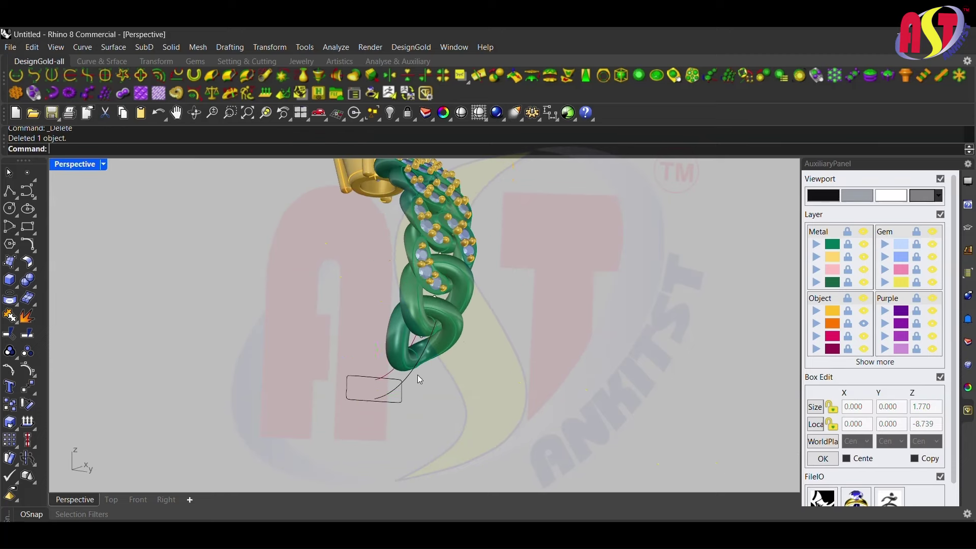
Sweep2 the rectangular profile along two rails to form the plain band
right_drag(420, 380, 448, 376)
text(Sweep2)
key(Return)
scroll(426, 375, up, 3)
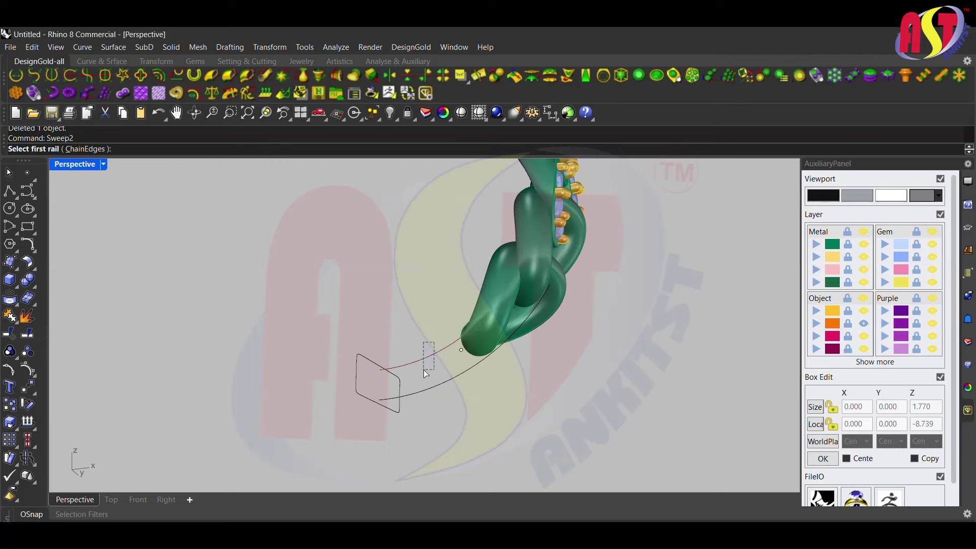
click(441, 368)
click(398, 393)
key(Return)
key(Return)
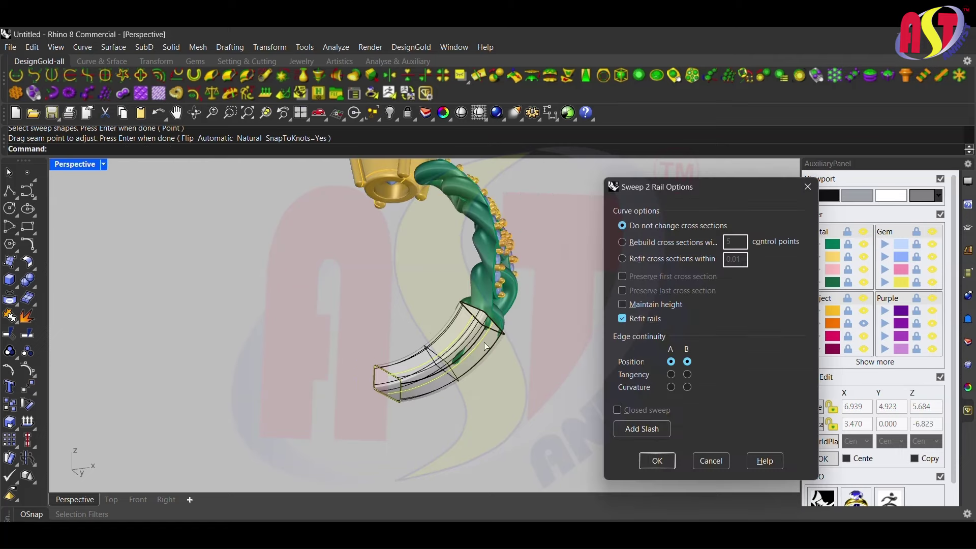
right_drag(397, 392, 295, 357)
Put a world-coordinate bounding-box cage on the swept band with CageEdit
key(Return)
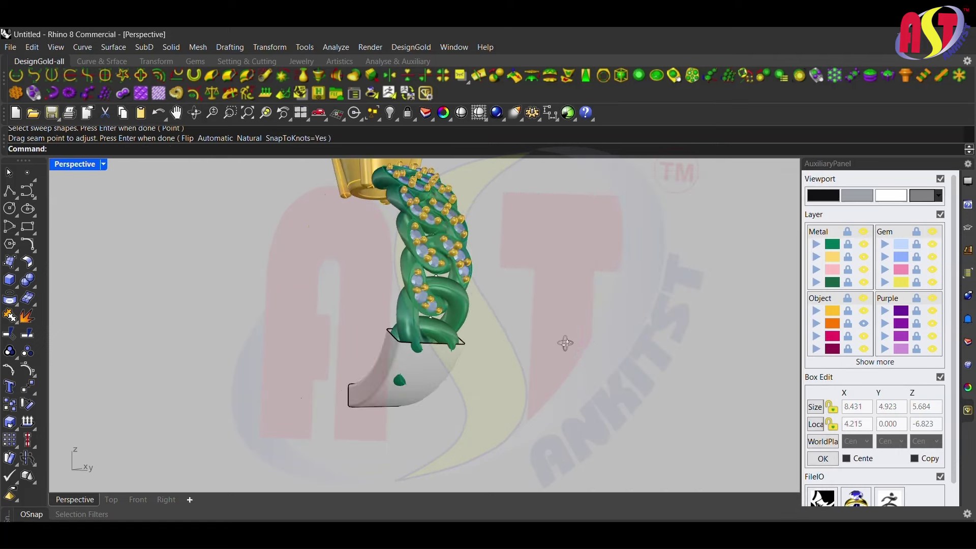
click(345, 417)
text(CageEdit)
key(Return)
click(109, 149)
key(Return)
key(Return)
key(Return)
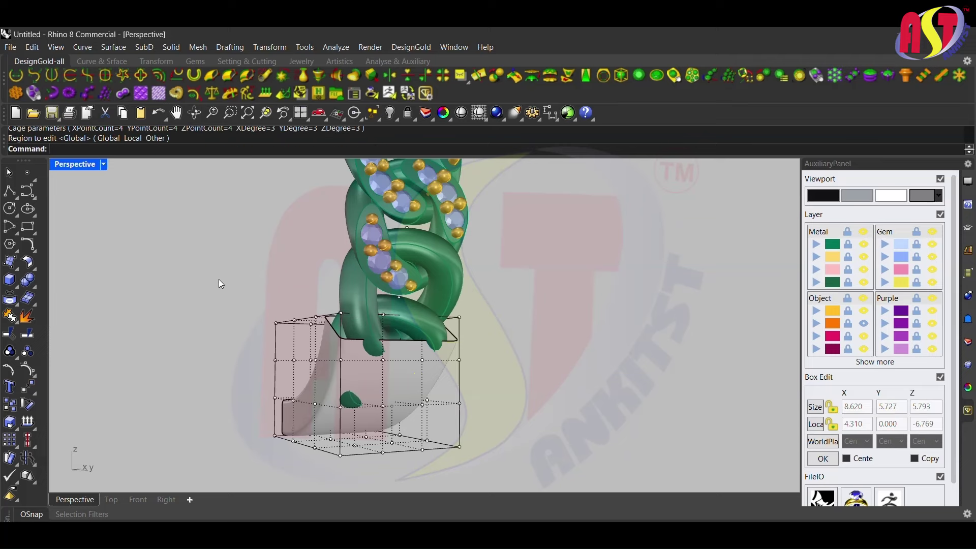
right_drag(218, 279, 335, 328)
click(336, 328)
key(ctrl+z)
key(Return)
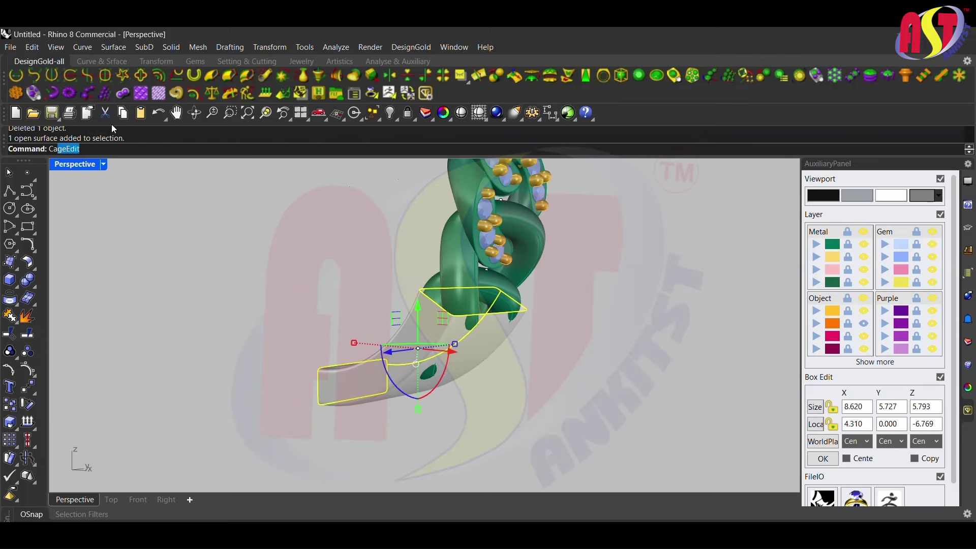
click(109, 149)
key(Return)
key(Return)
key(Return)
key(Return)
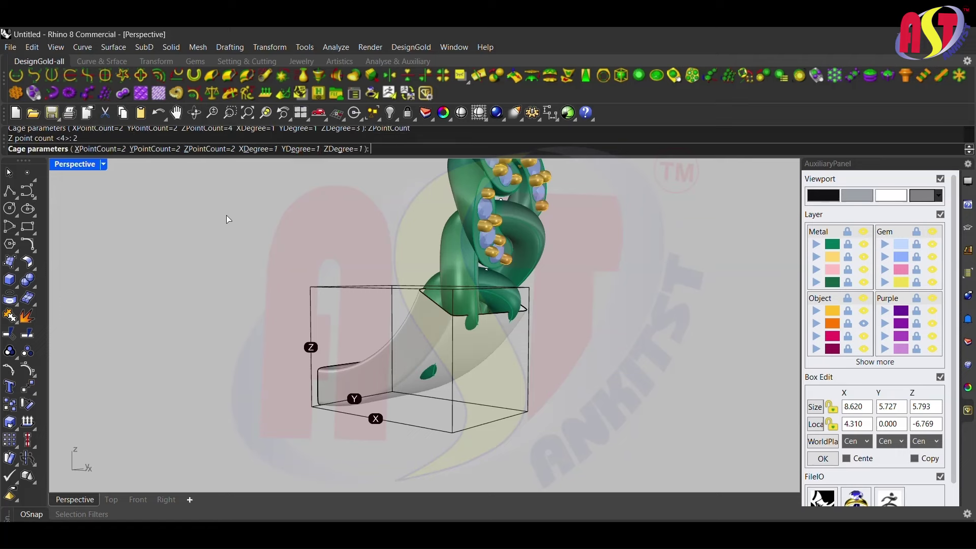
Scale the cage points at the band's end to shrink it in width and height
right_drag(226, 216, 492, 277)
drag(492, 276, 518, 366)
right_drag(518, 365, 375, 237)
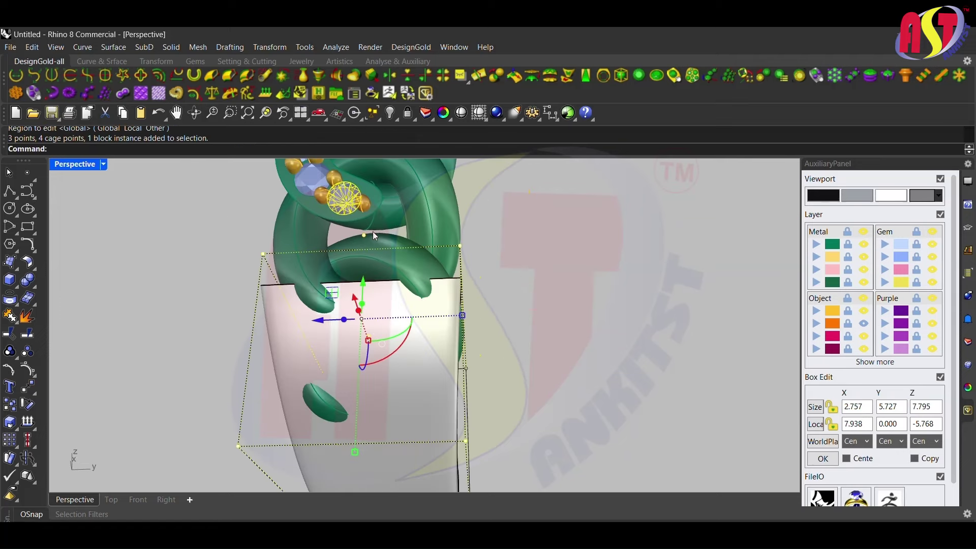
key(ctrl+z)
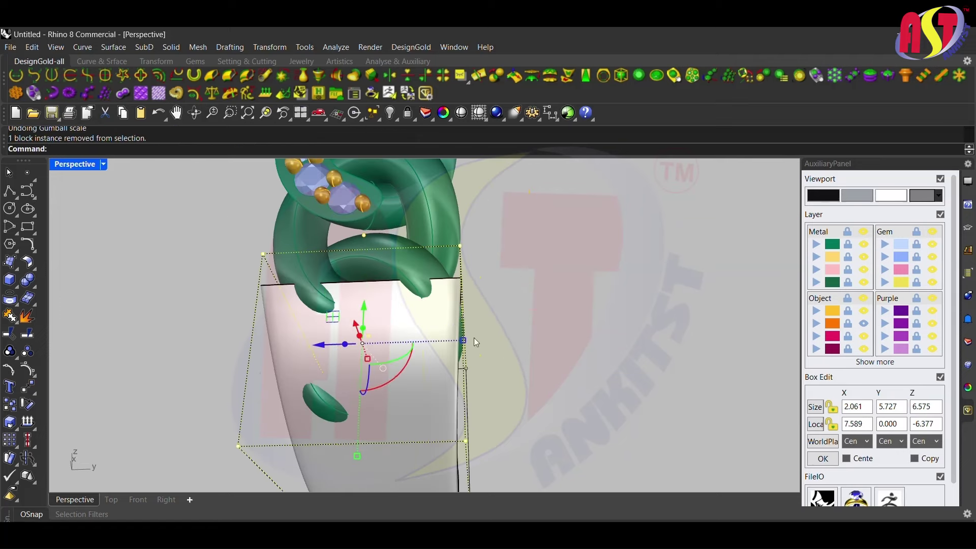
mouse_move(463, 341)
mouse_down()
mouse_move(452, 342)
mouse_move(486, 346)
mouse_up()
right_drag(486, 346, 513, 362)
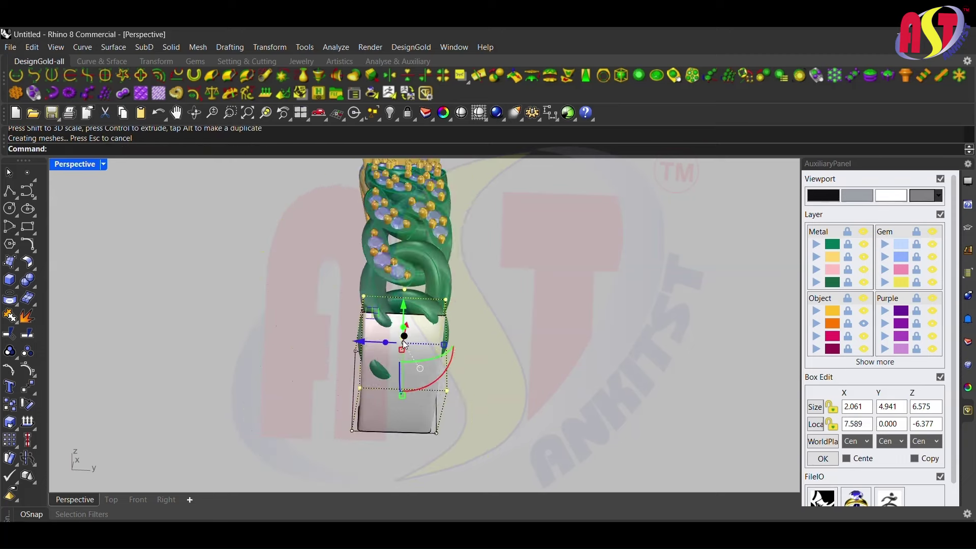
Delete the cage, keeping the slimmed band, and select the band surface
scroll(422, 331, down, 2)
click(422, 331)
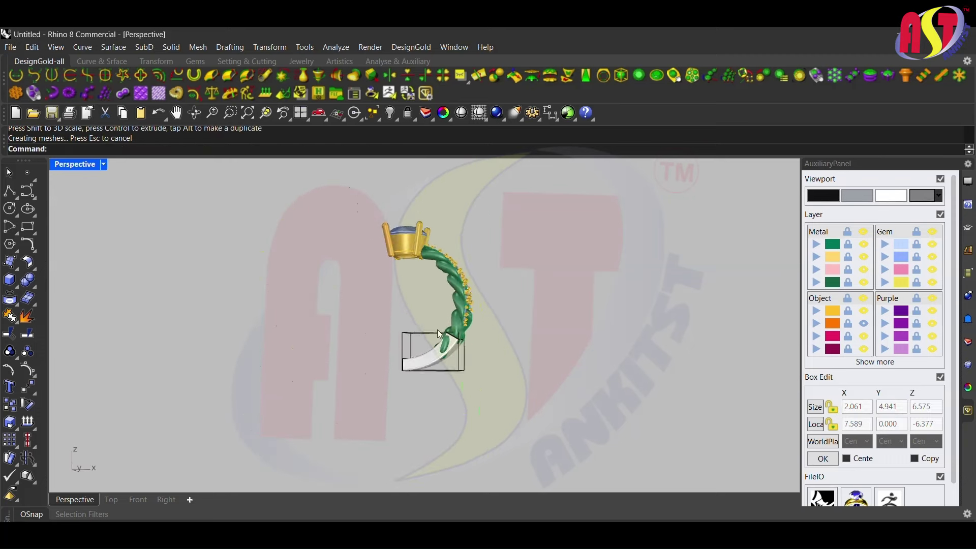
scroll(422, 350, up, 2)
mouse_move(422, 349)
right_down()
mouse_move(514, 347)
mouse_move(425, 343)
mouse_move(386, 309)
mouse_move(536, 307)
mouse_move(544, 325)
mouse_move(483, 331)
mouse_move(493, 334)
mouse_move(447, 264)
right_up()
click(514, 346)
key(Delete)
click(387, 309)
Hide the band and extract an isocurve along the last chain link
key(ctrl+h)
scroll(450, 271, up, 3)
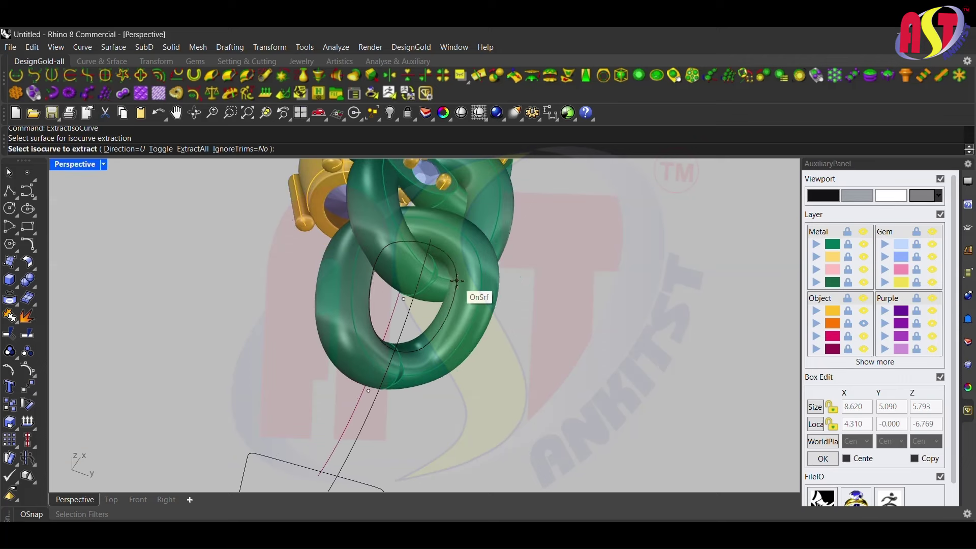
click(468, 285)
key(Return)
key(ctrl+F3)
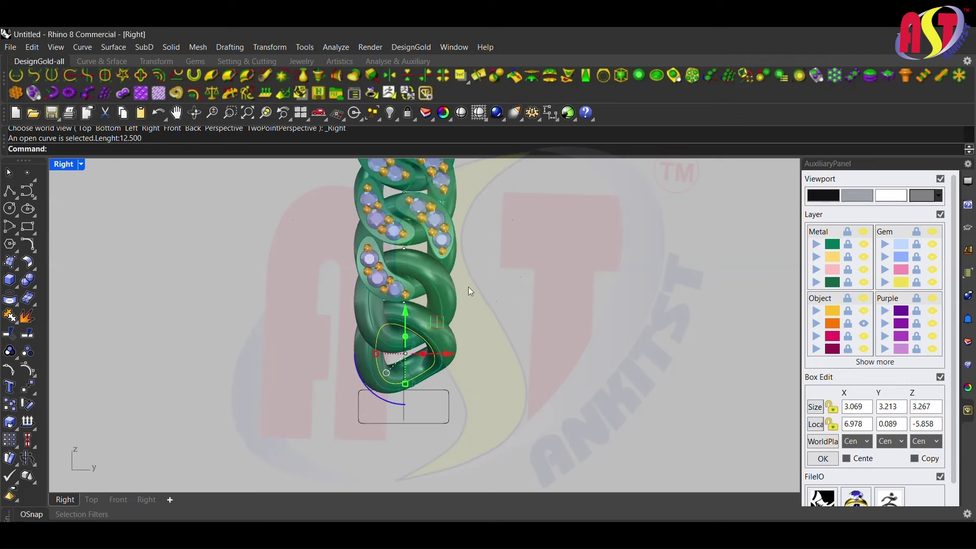
key(ctrl+F2)
scroll(474, 330, up, 3)
scroll(476, 313, up, 2)
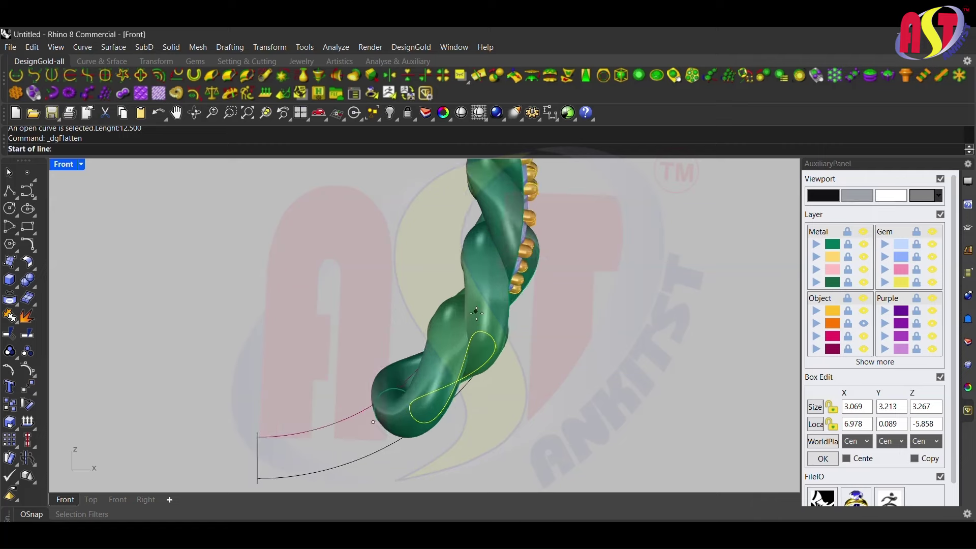
mouse_move(386, 433)
right_down()
mouse_move(513, 314)
mouse_move(438, 335)
right_up()
key(ctrl+F4)
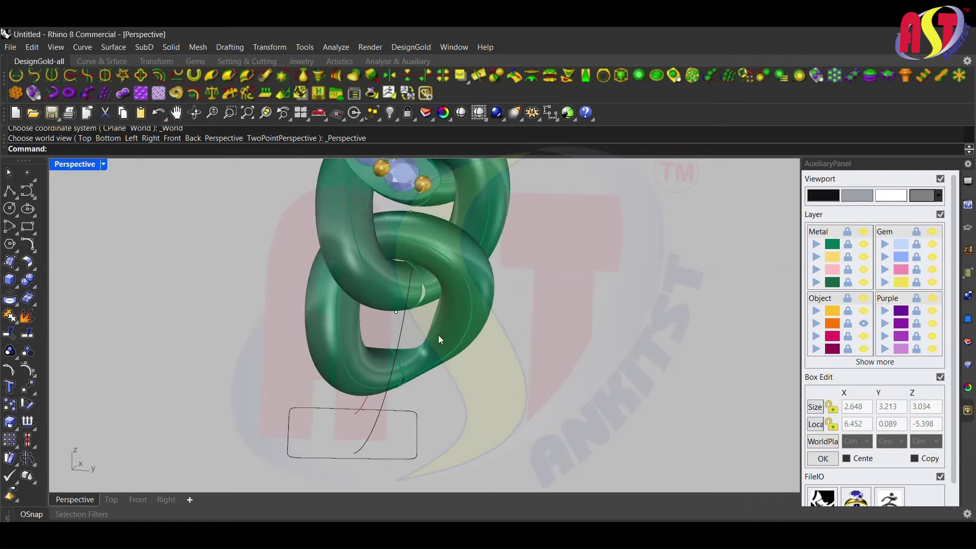
Offset the last link's surface to both sides by 2.5 as a solid
text(oo)
key(Return)
click(453, 328)
key(Return)
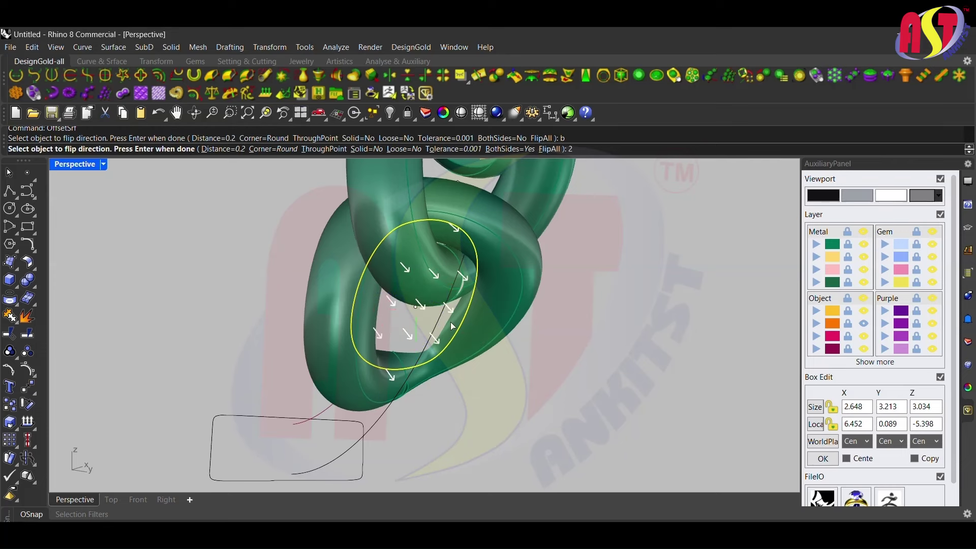
text(.5)
key(Return)
text(s)
key(Return)
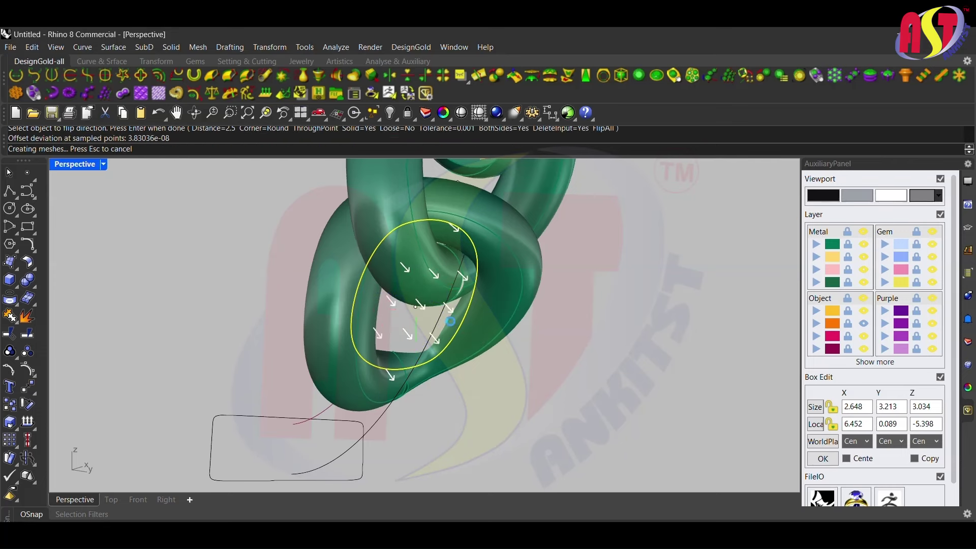
key(Return)
Boolean-subtract the link solids and cap the open result into a closed solid
scroll(451, 321, down, 3)
right_drag(412, 375, 446, 351)
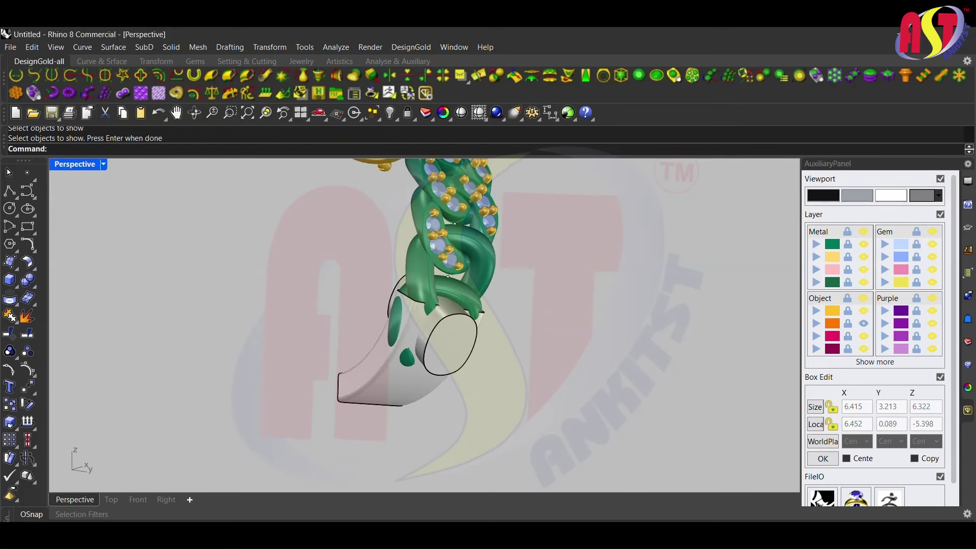
click(451, 343)
key(Return)
click(407, 387)
text(cap)
key(Return)
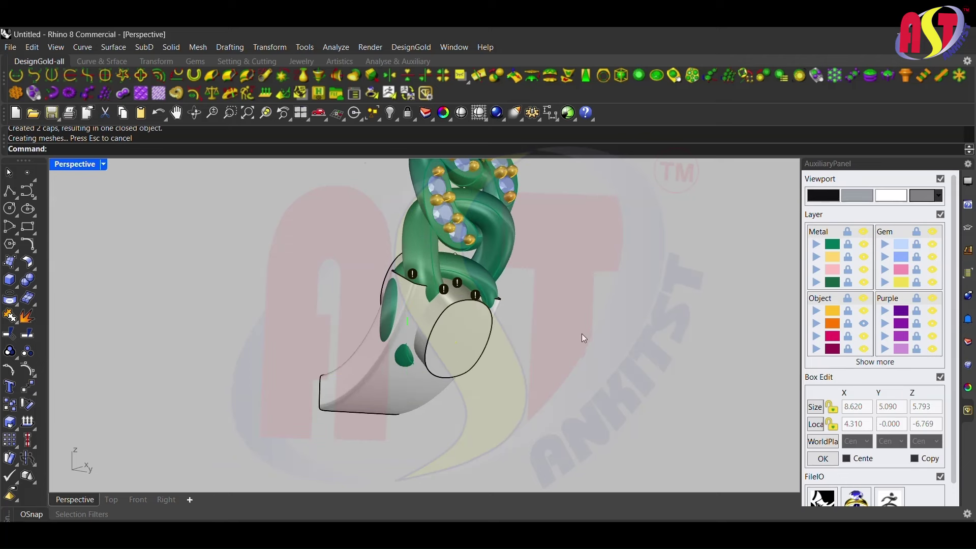
right_drag(582, 335, 499, 330)
Subtract the ring solids from the band and delete the 7 leftover helper objects
key(Return)
click(428, 343)
key(Return)
click(474, 348)
key(Return)
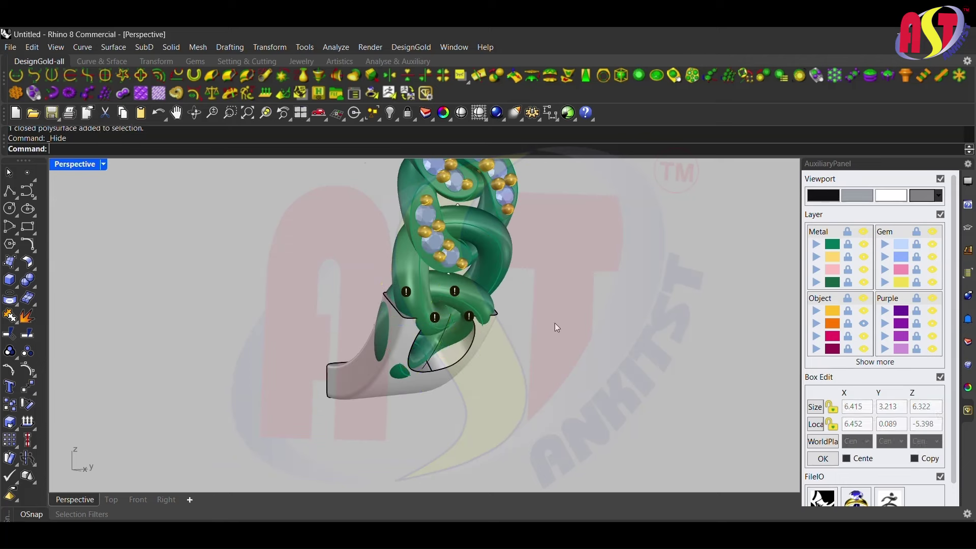
key(Delete)
click(465, 305)
key(ctrl+F2)
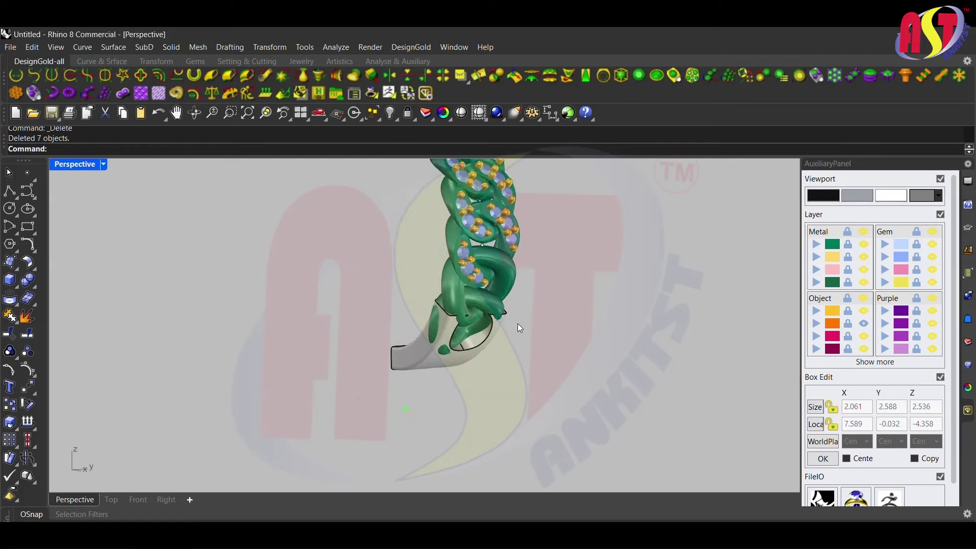
Rotate-copy the chain and setting parts around the ring's centre in Top view
click(457, 326)
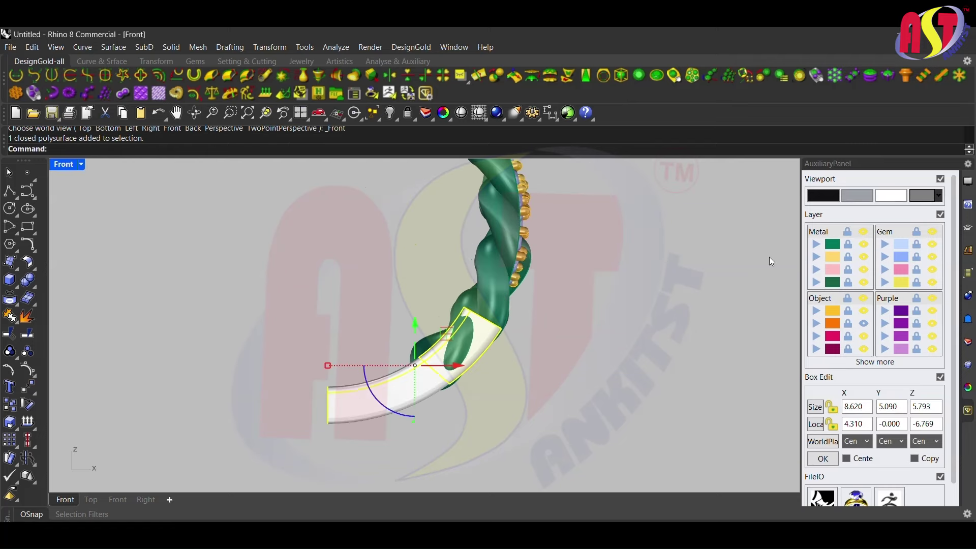
key(ctrl+F4)
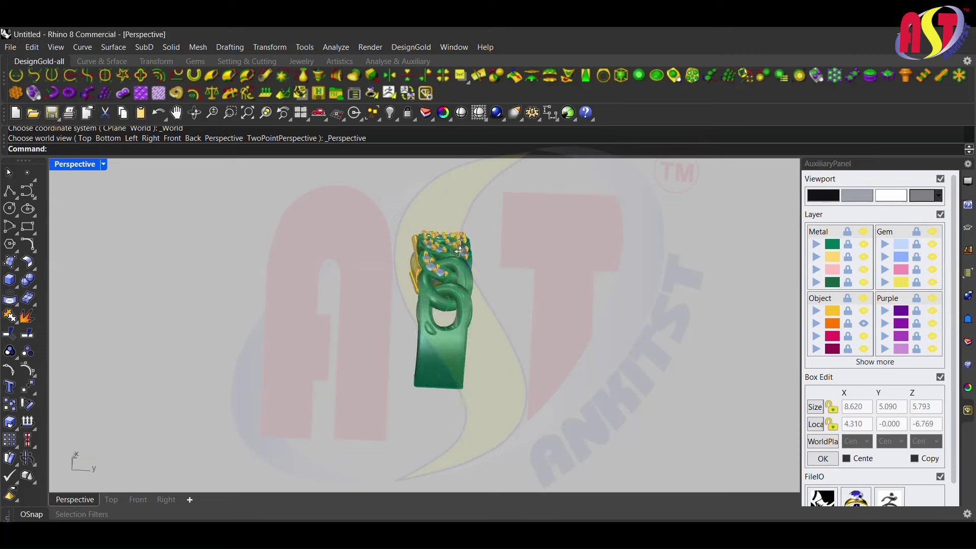
key(ctrl+F2)
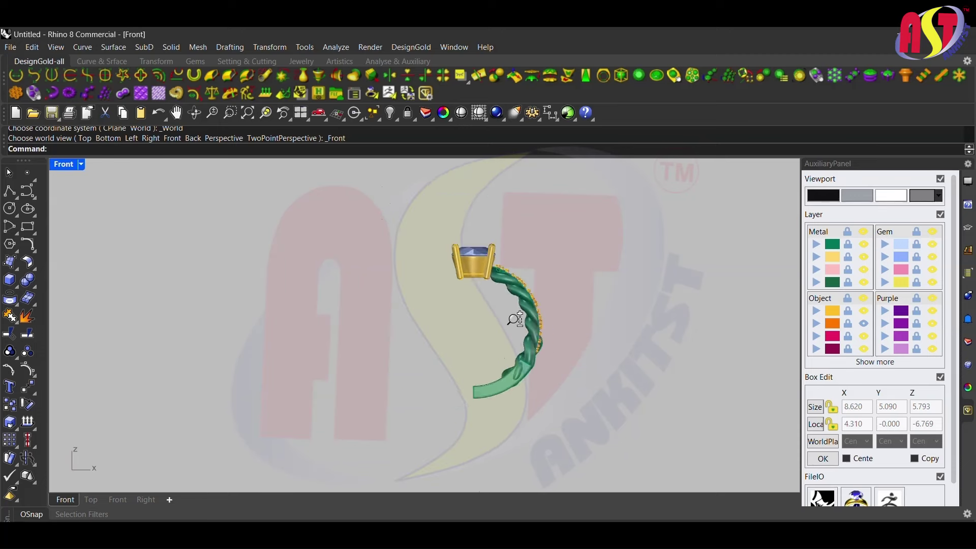
click(539, 348)
drag(627, 221, 521, 403)
key(ctrl+F1)
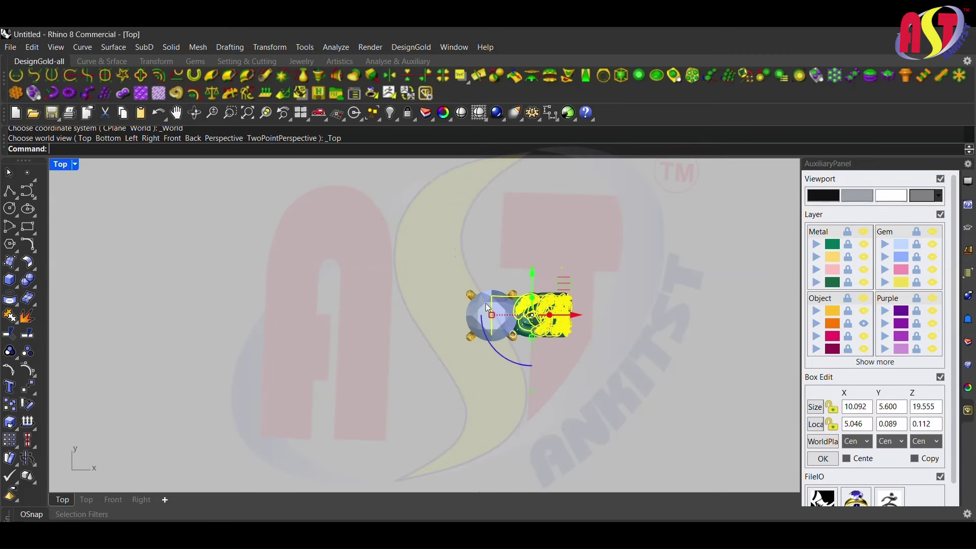
text(r)
key(Return)
click(487, 277)
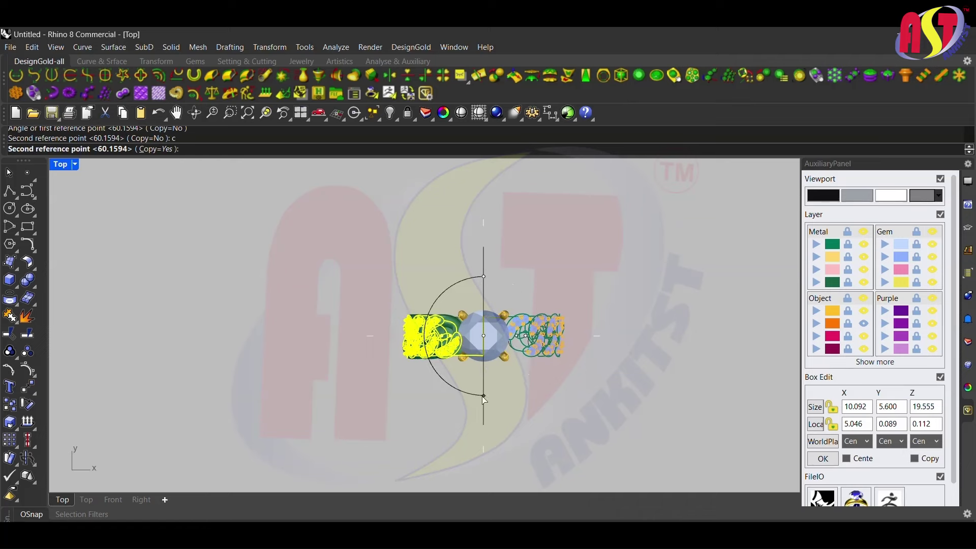
click(463, 270)
key(ctrl+F4)
CageEdit the two bottom band parts with a cage of 3 points per direction
right_drag(463, 270, 397, 272)
scroll(435, 377, up, 3)
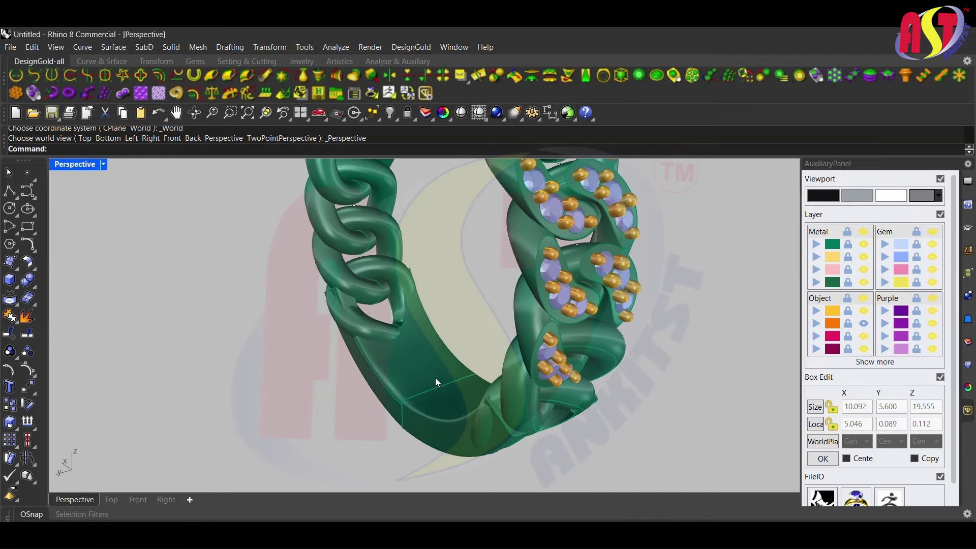
click(435, 387)
shift+click(508, 407)
text(CageEdit)
key(Return)
key(Return)
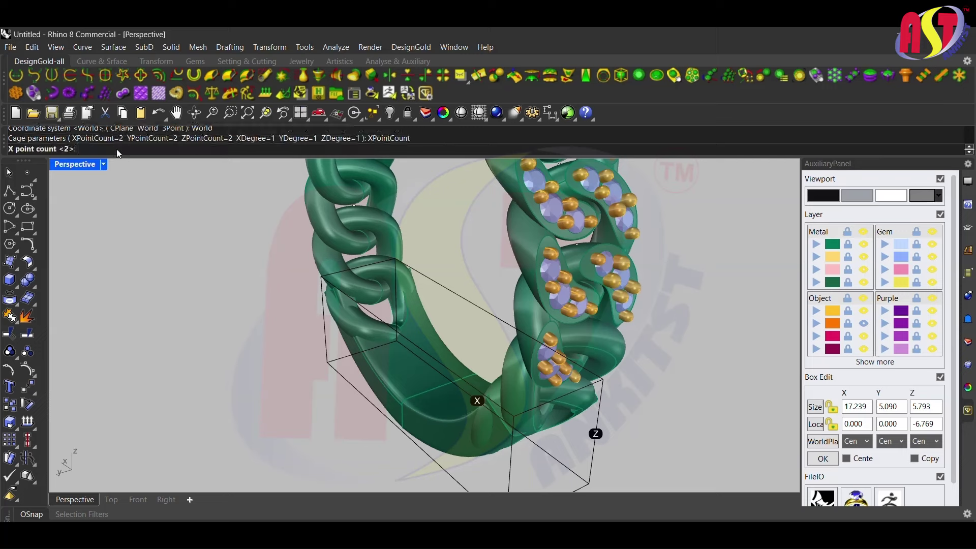
click(204, 149)
text(3)
key(Return)
key(Return)
key(Return)
key(ctrl+F2)
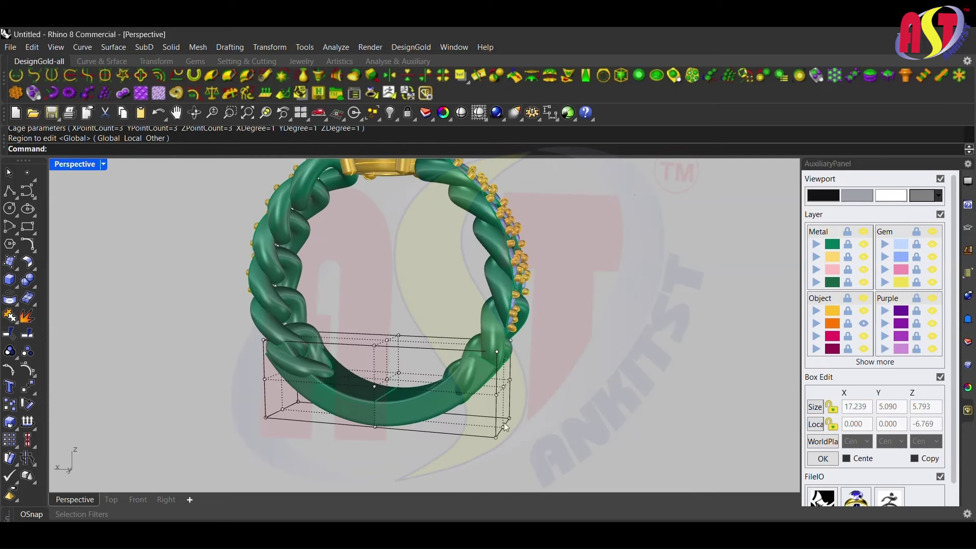
Select the top row of cage points and narrow them slightly with the gumball
drag(330, 425, 362, 299)
right_drag(362, 299, 243, 299)
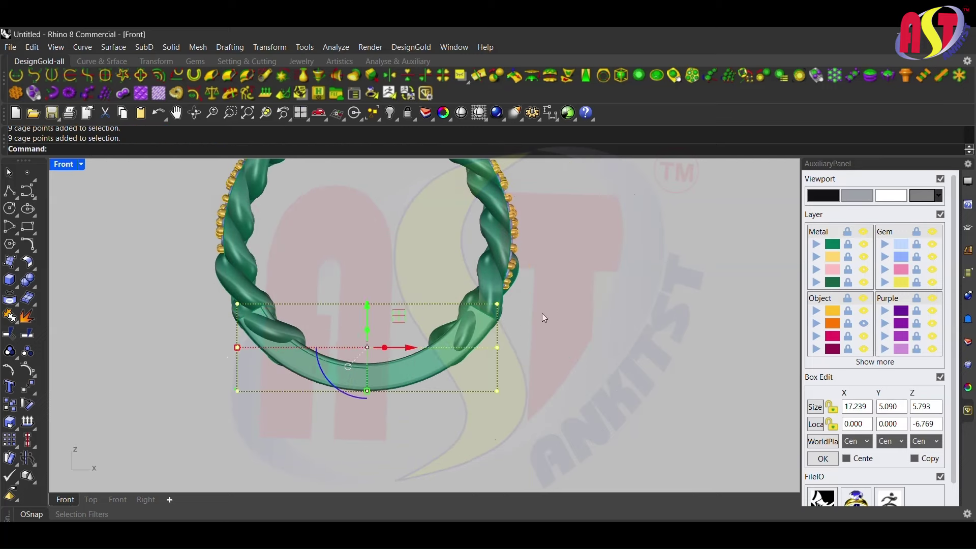
key(ctrl+F3)
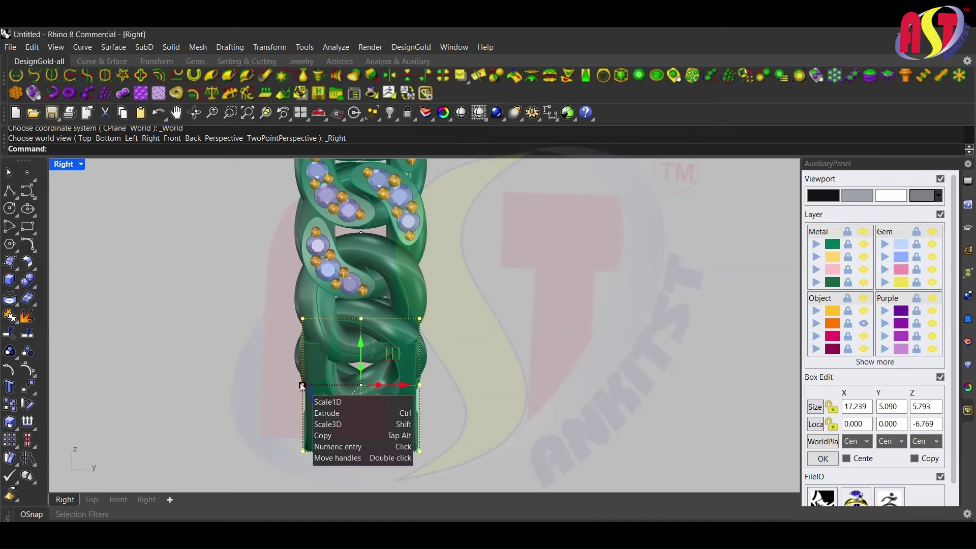
ctrl+click(302, 386)
right_drag(317, 373, 212, 395)
scroll(399, 321, up, 3)
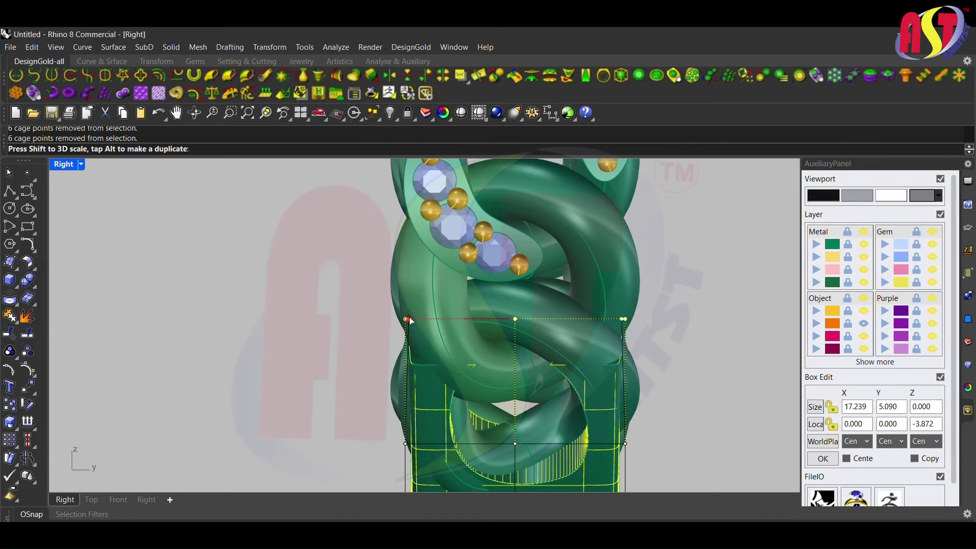
drag(411, 321, 423, 333)
Scale2D the cage points flatter in Front view, then delete the cage
key(ctrl+F2)
text(0)
key(Return)
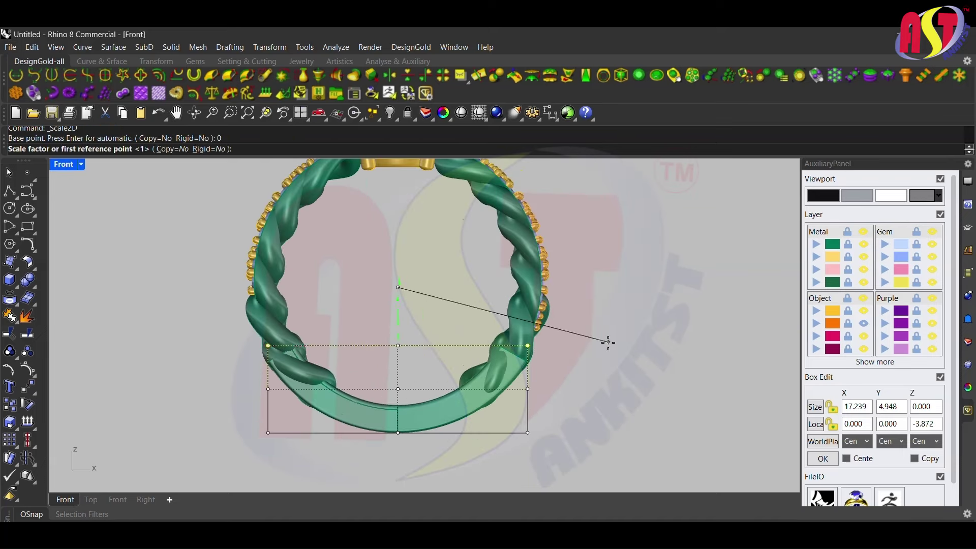
scroll(570, 382, up, 4)
click(568, 381)
click(570, 382)
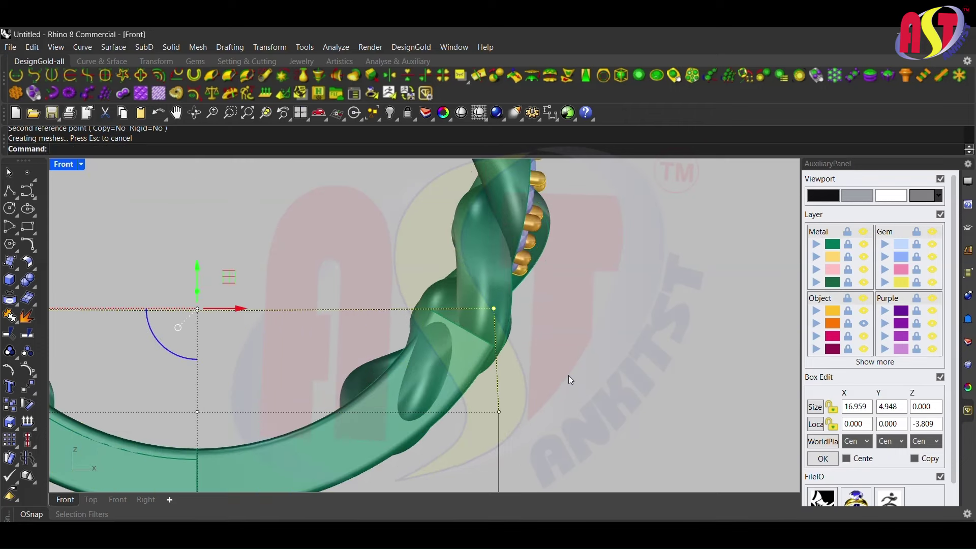
key(ctrl+F4)
key(Delete)
Fillet the edge where the chain meets the band with radius 0.35
scroll(524, 359, up, 3)
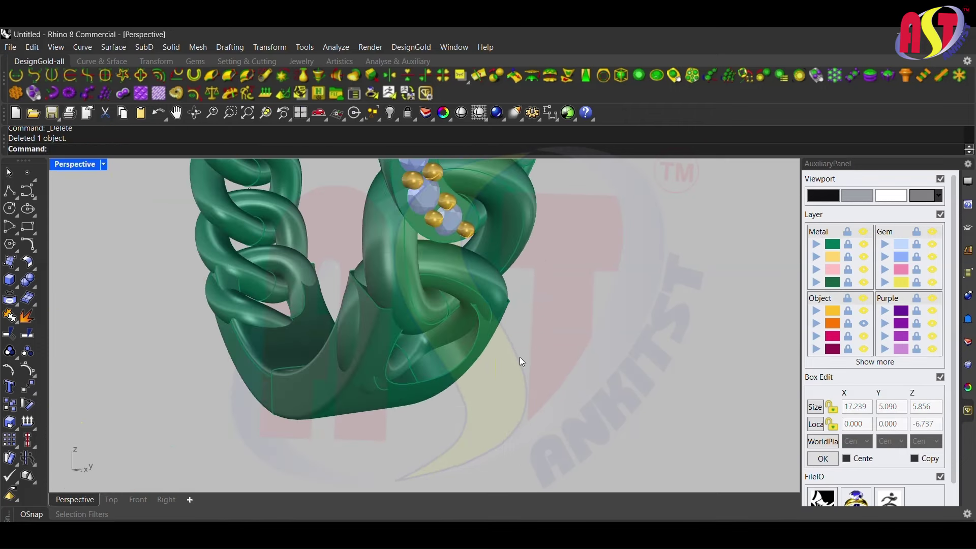
click(9, 279)
scroll(477, 328, up, 3)
text(0.35)
key(Return)
click(477, 329)
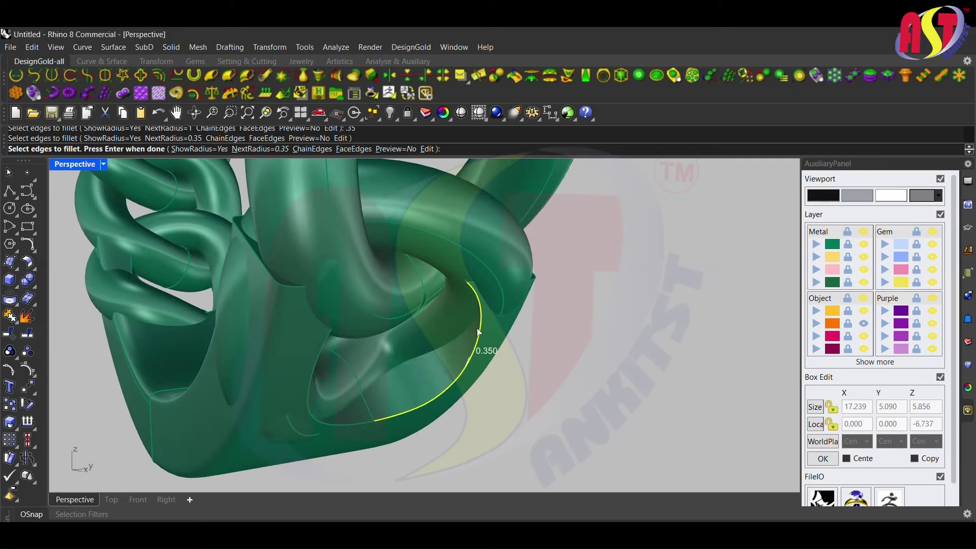
key(Return)
key(Return)
scroll(523, 332, down, 3)
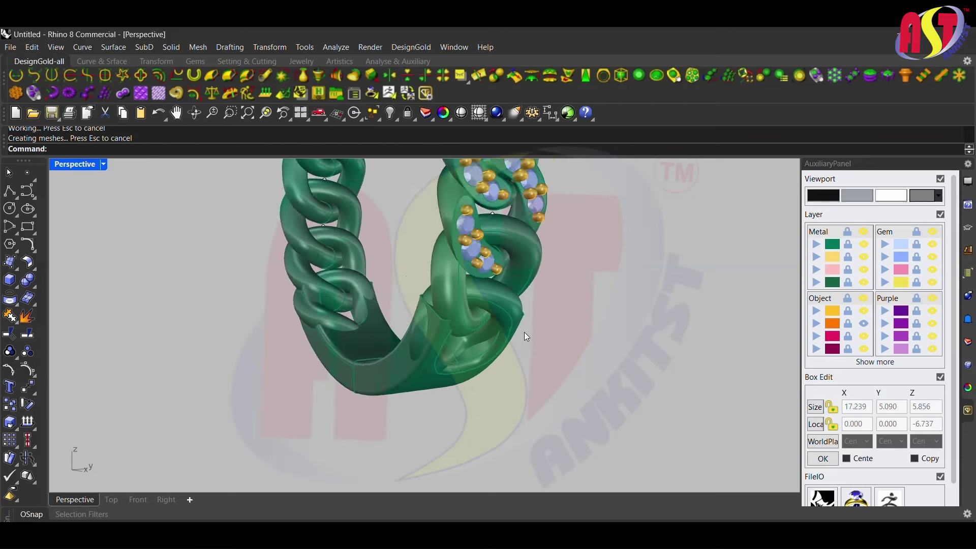
right_drag(524, 331, 460, 362)
scroll(439, 369, up, 3)
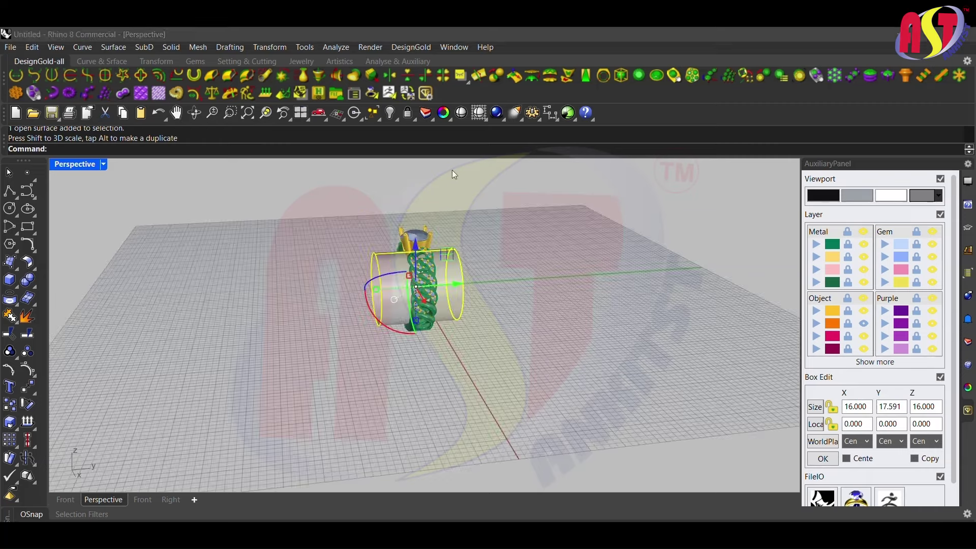
Select the same-colour ring parts, boolean-subtract the cylinder, and hide the leftover cutter
right_drag(454, 174, 400, 296)
scroll(399, 297, up, 3)
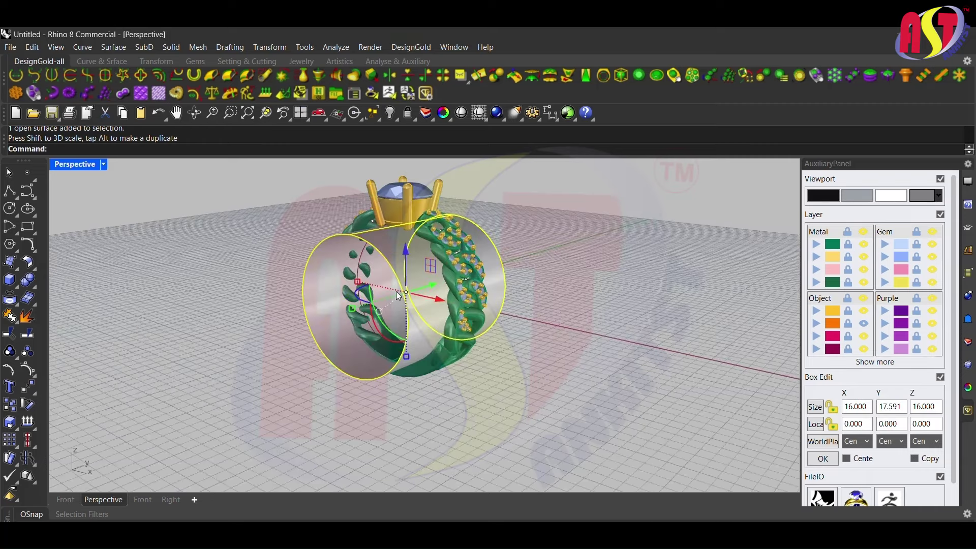
scroll(523, 294, down, 3)
right_drag(523, 295, 426, 329)
scroll(426, 329, up, 3)
click(444, 316)
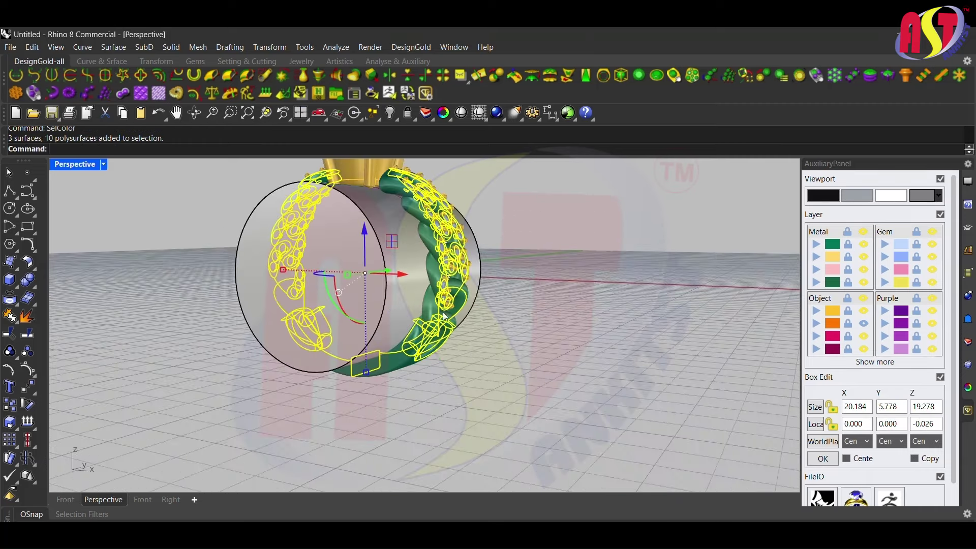
text(Bd)
key(Return)
click(387, 331)
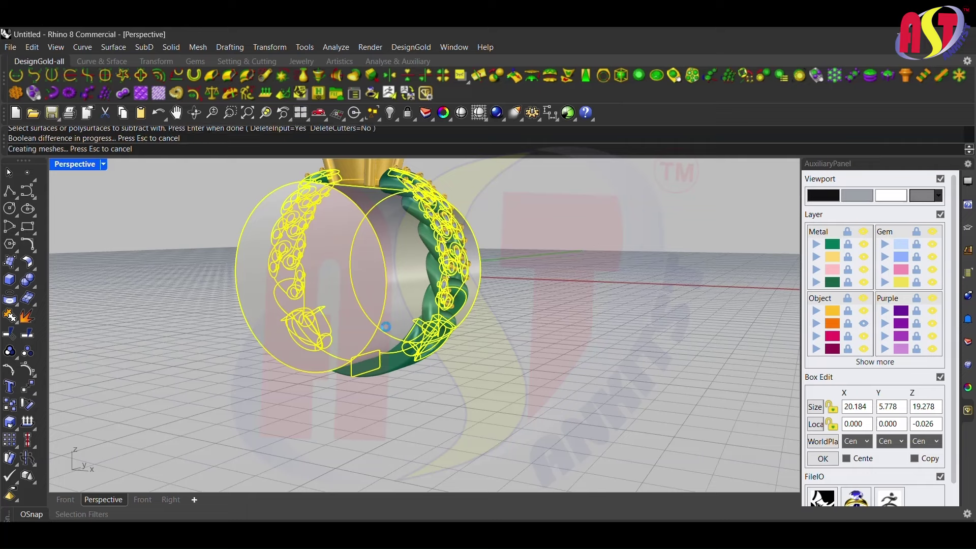
click(386, 327)
key(ctrl+h)
mouse_move(392, 322)
right_down()
mouse_move(432, 293)
mouse_move(350, 215)
right_up()
scroll(350, 215, down, 3)
Clear the ring selection and bring up Rhino Render's rendering settings panel
key(ctrl+a)
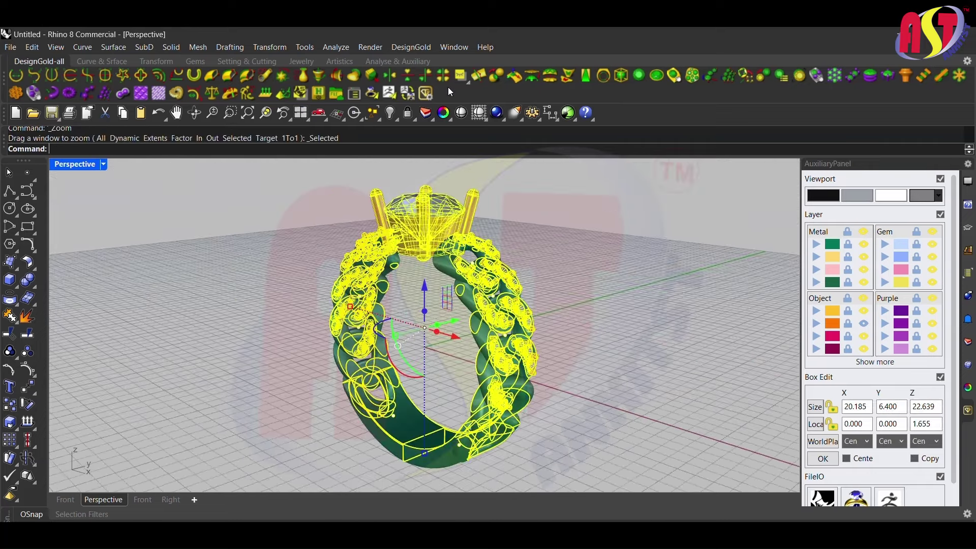
click(517, 234)
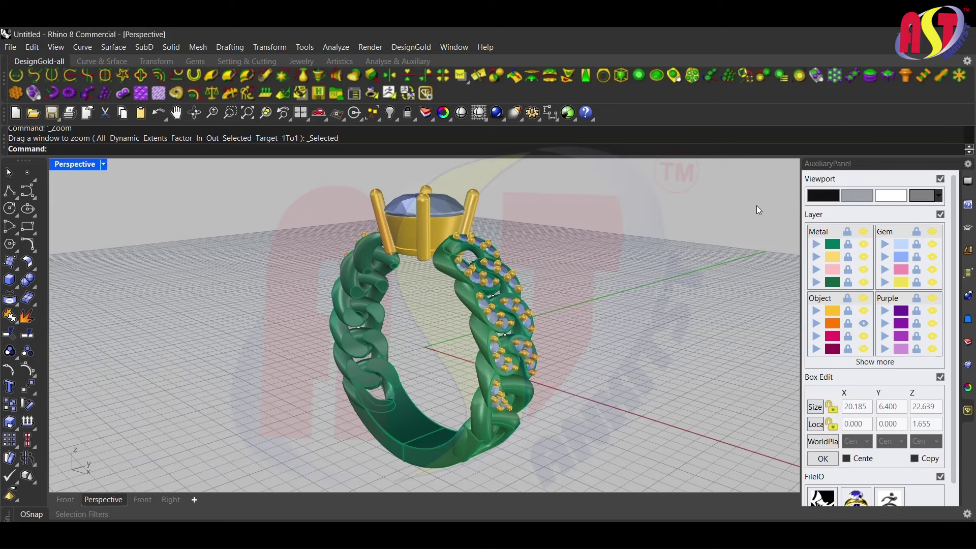
click(969, 389)
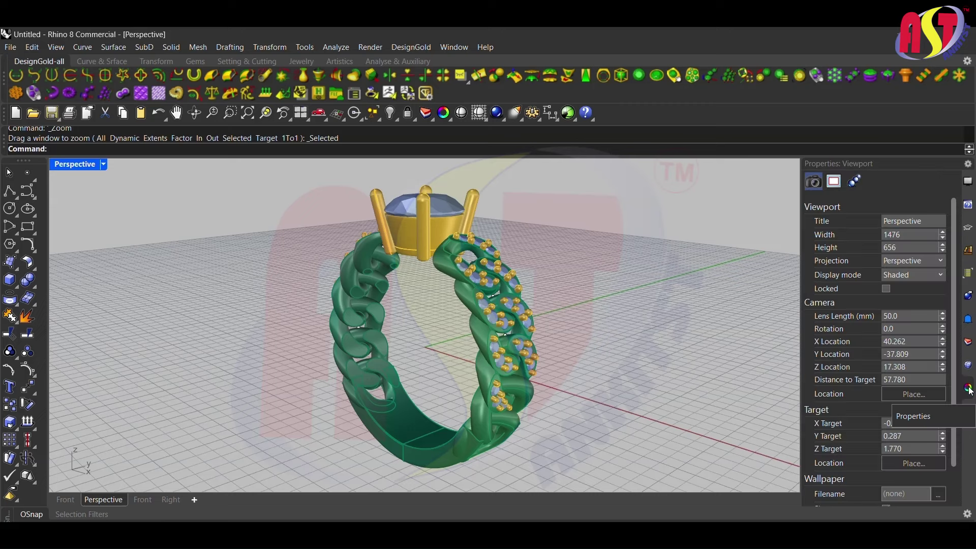
click(969, 275)
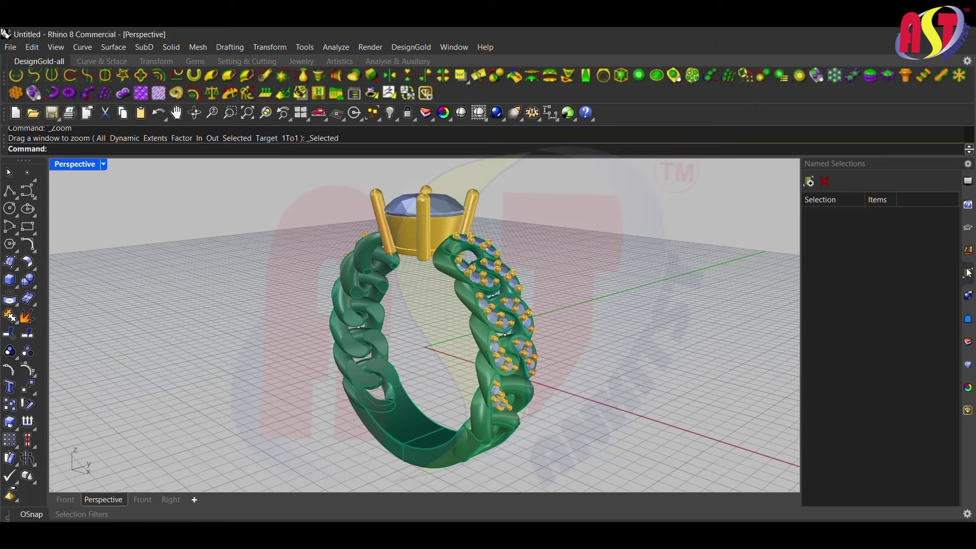
click(968, 184)
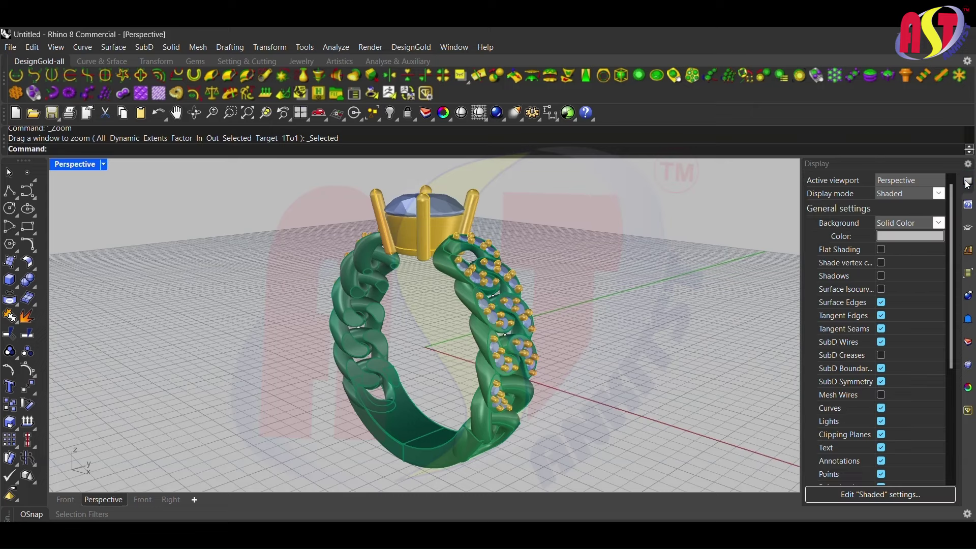
click(969, 298)
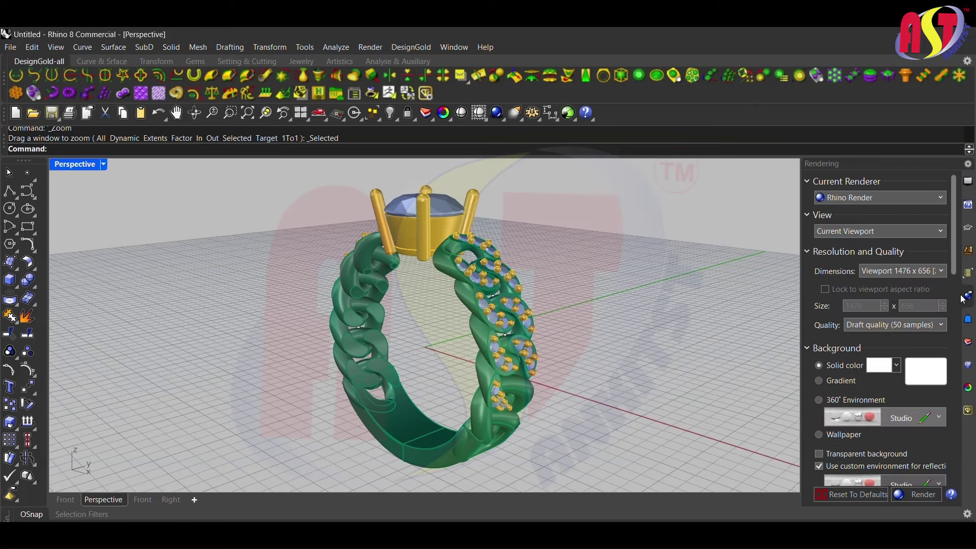
Switch the Ground Plane to 'Use a material', applying Default Material instead of shadows only
scroll(915, 295, down, 1)
scroll(890, 331, down, 1)
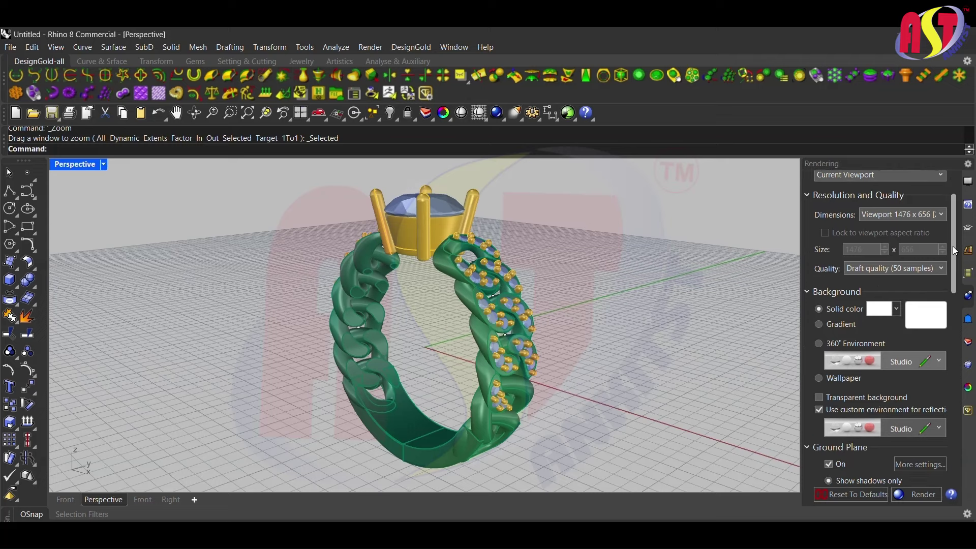
scroll(860, 366, down, 3)
scroll(832, 403, down, 1)
click(829, 379)
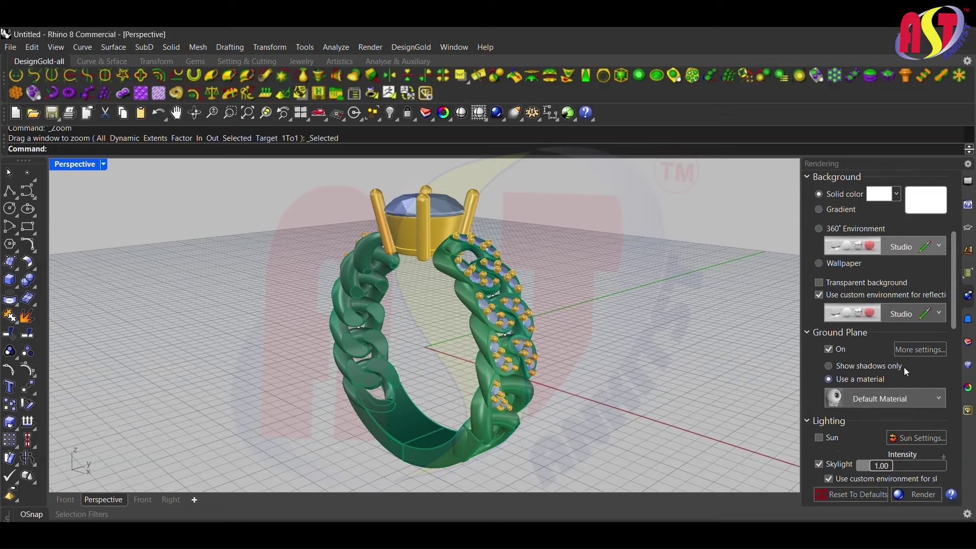
mouse_move(954, 323)
mouse_down()
mouse_move(964, 476)
mouse_move(966, 404)
mouse_up()
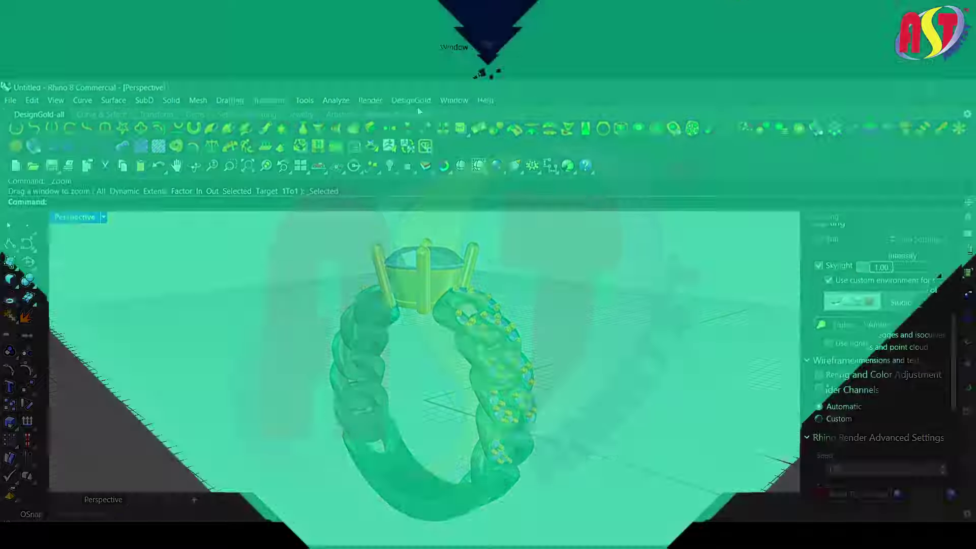